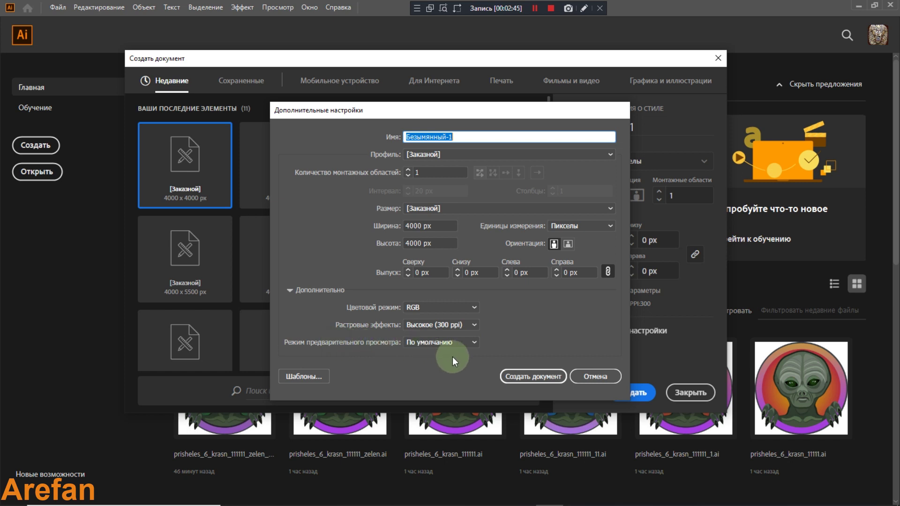
Create a new 4000 x 4000 px document with one artboard, RGB colour mode and 300 ppi raster effects
{"action": "left_click", "coordinate": [596, 376]}
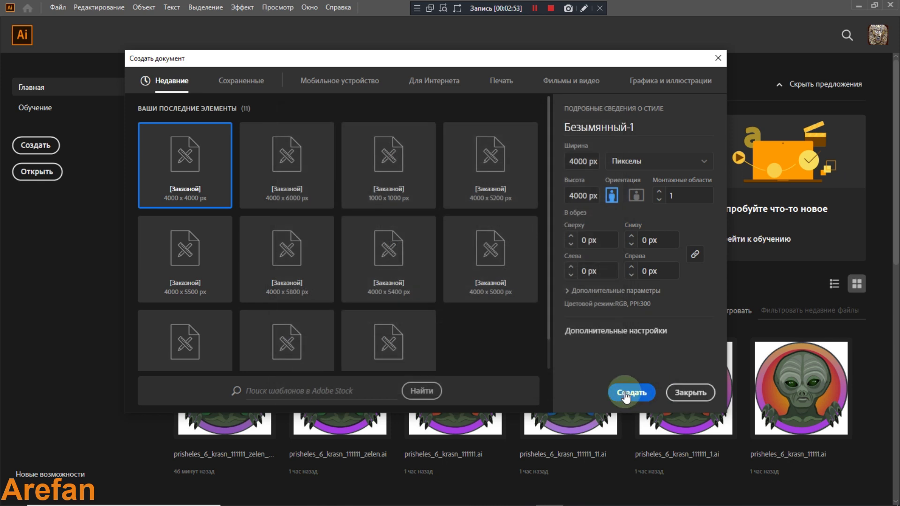
{"action": "left_click", "coordinate": [622, 333]}
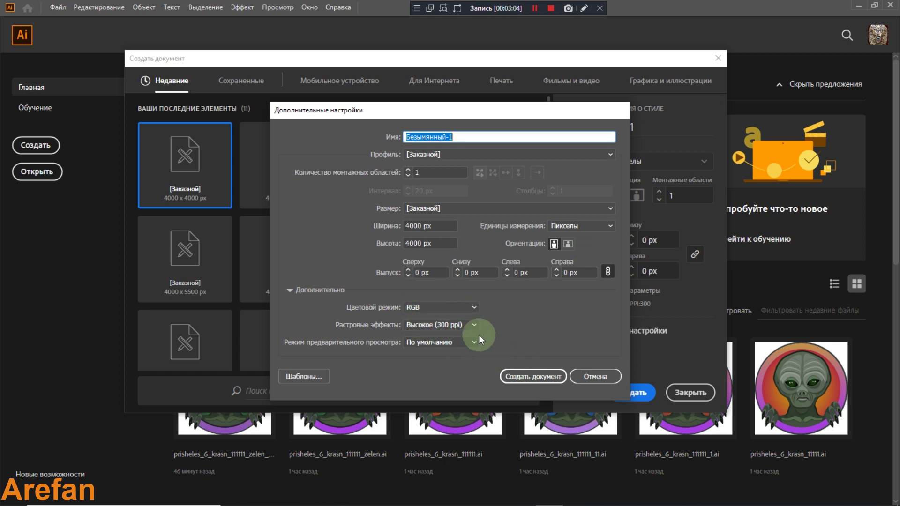
{"action": "left_click", "coordinate": [596, 379]}
{"action": "left_click", "coordinate": [634, 397]}
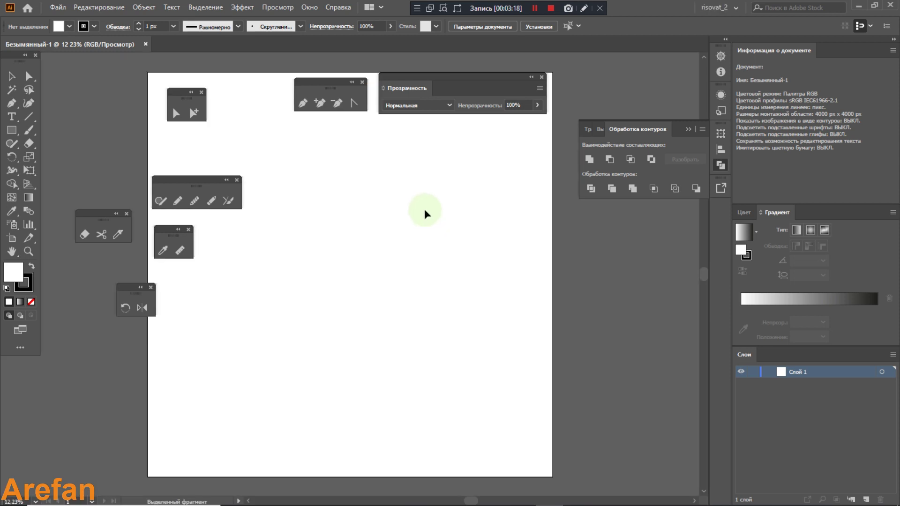
Clear the canvas by closing all floating tool groups and the Transparency panel, and collapse the Pathfinder panel
{"action": "left_click", "coordinate": [362, 83]}
{"action": "left_click", "coordinate": [201, 92]}
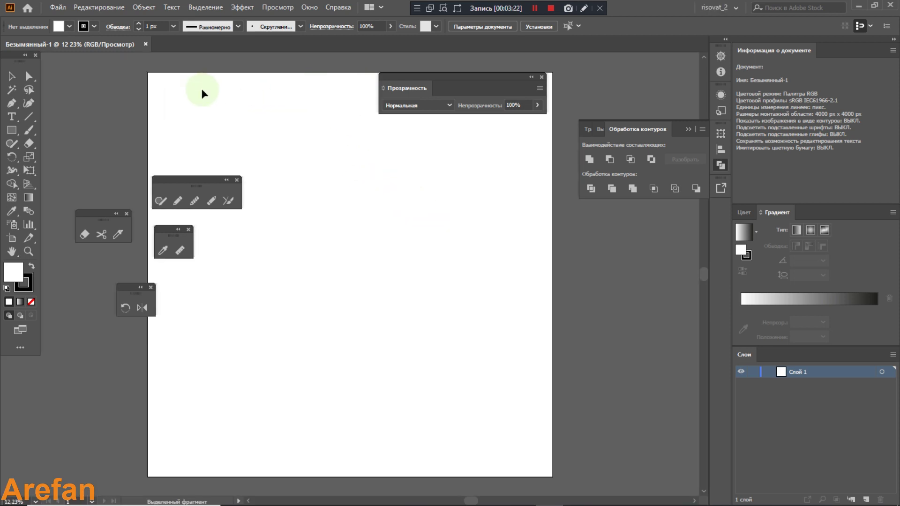
{"action": "left_click", "coordinate": [227, 182]}
{"action": "left_click", "coordinate": [236, 180]}
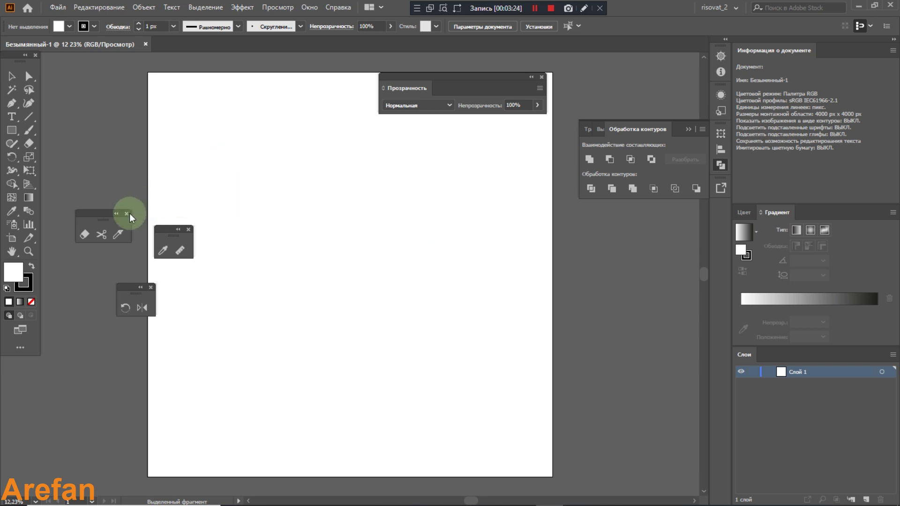
{"action": "left_click", "coordinate": [127, 213]}
{"action": "left_click", "coordinate": [151, 287]}
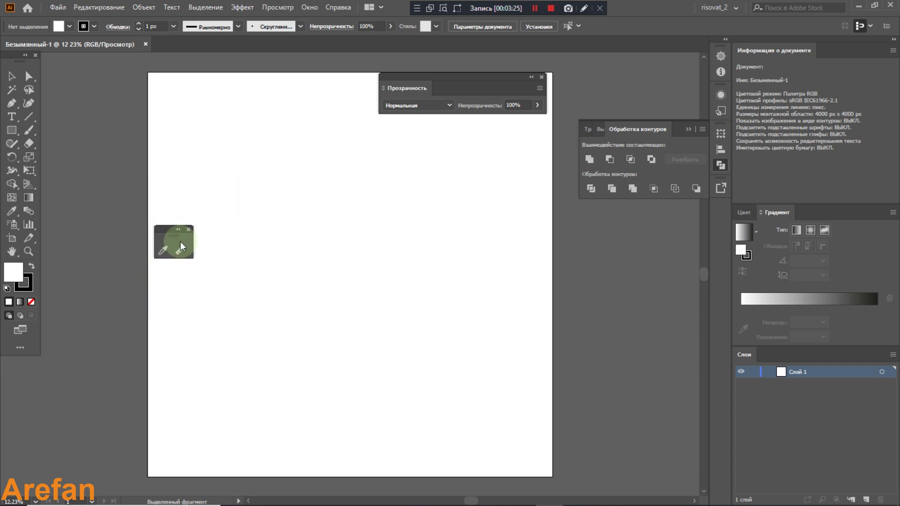
{"action": "left_click", "coordinate": [188, 230]}
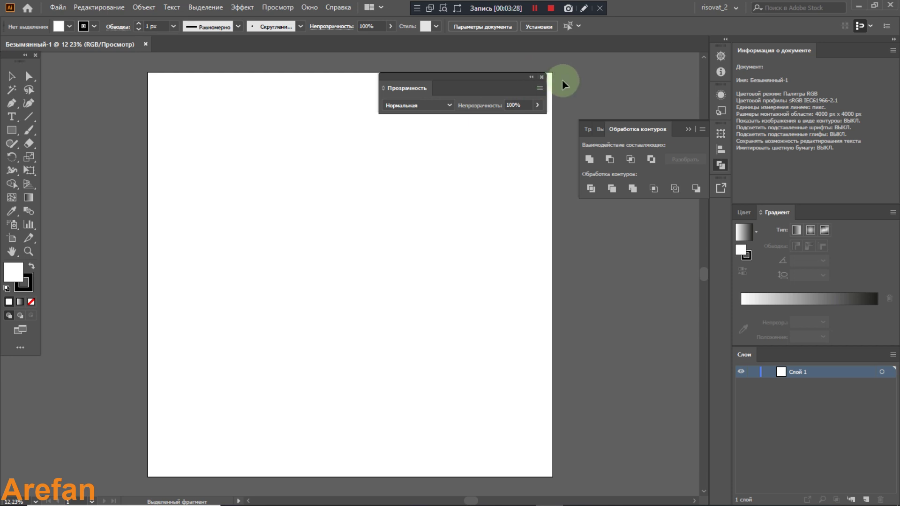
{"action": "left_click", "coordinate": [542, 77]}
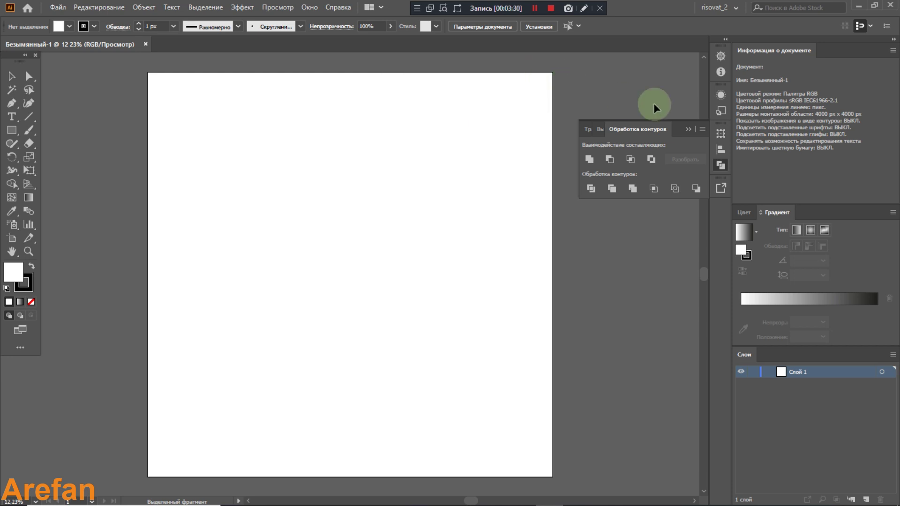
{"action": "left_click", "coordinate": [687, 129]}
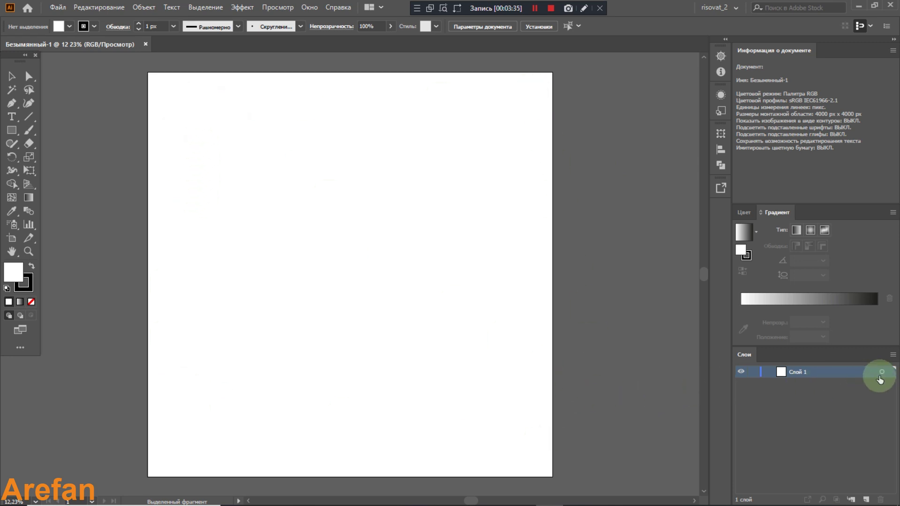
Add a second layer above Слой 1 and lock Слой 1
{"action": "left_click", "coordinate": [866, 500]}
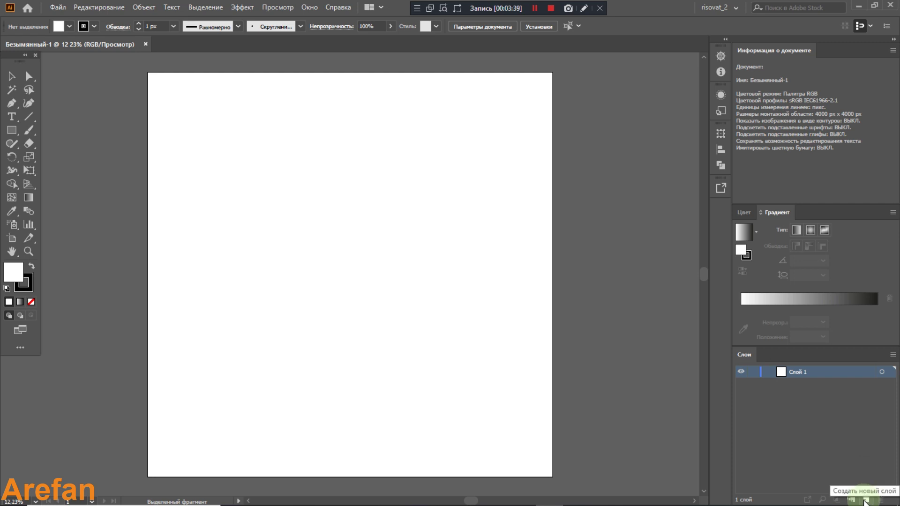
{"action": "left_click", "coordinate": [866, 499]}
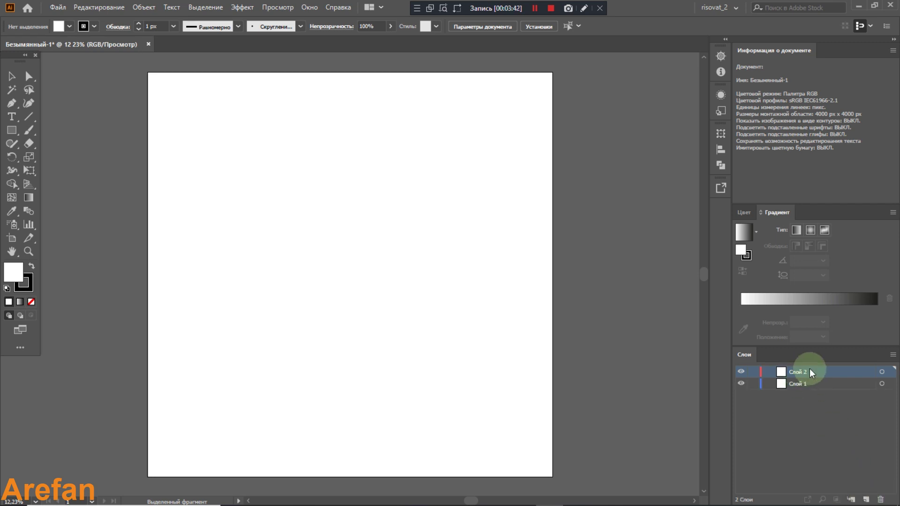
{"action": "left_click", "coordinate": [753, 383]}
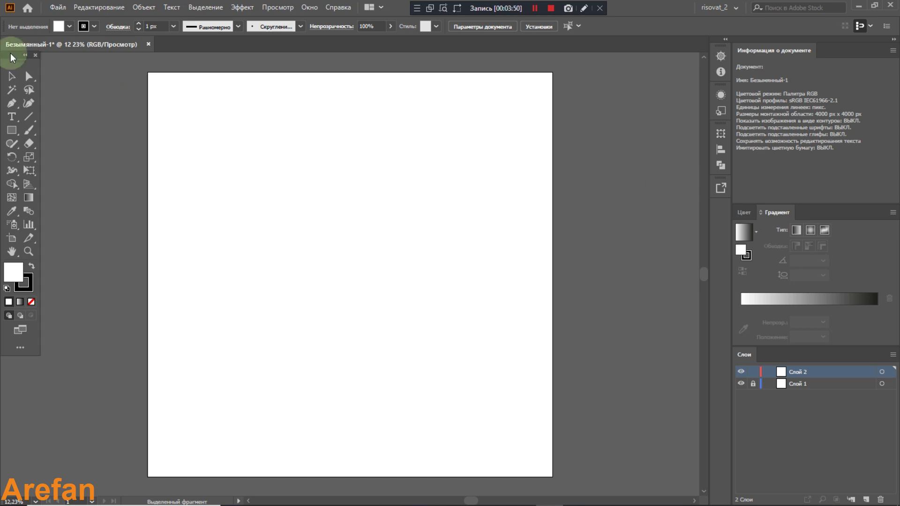
Place the prishelez image from the desktop folder prishelez333 onto the artboard, using File Explorer, and return to Illustrator
{"action": "mouse_move", "coordinate": [241, 501]}
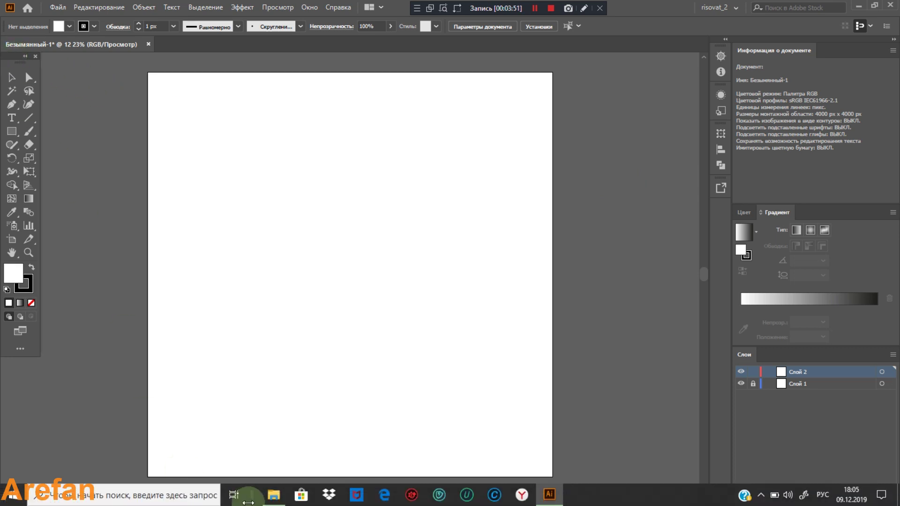
{"action": "left_click", "coordinate": [273, 499]}
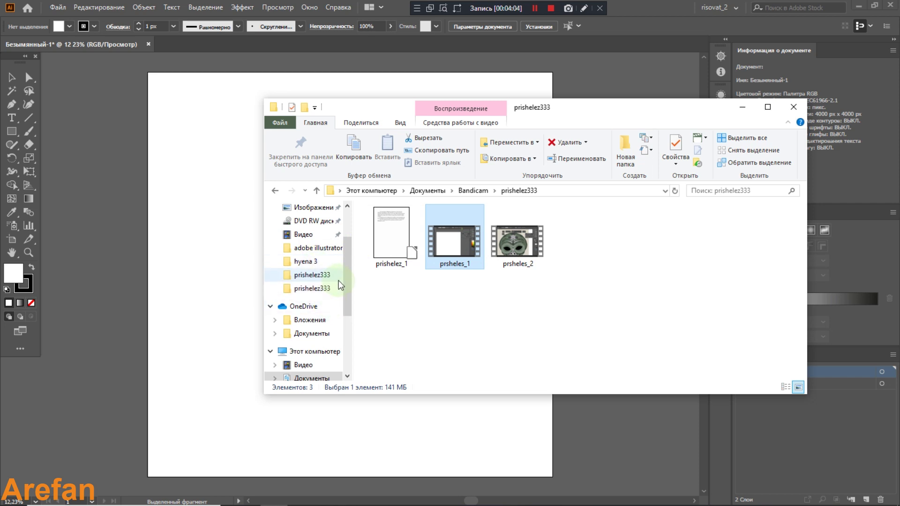
{"action": "left_click_drag", "start_coordinate": [347, 280], "coordinate": [342, 243]}
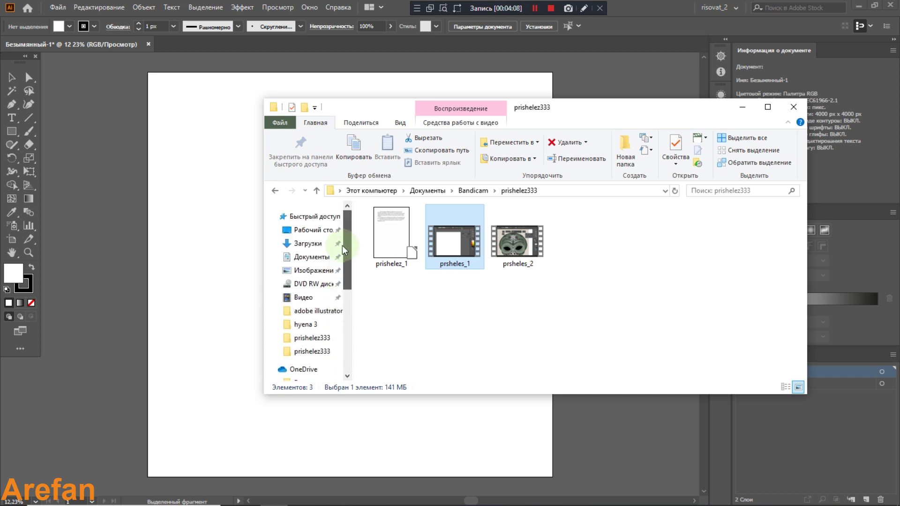
{"action": "left_click", "coordinate": [337, 230]}
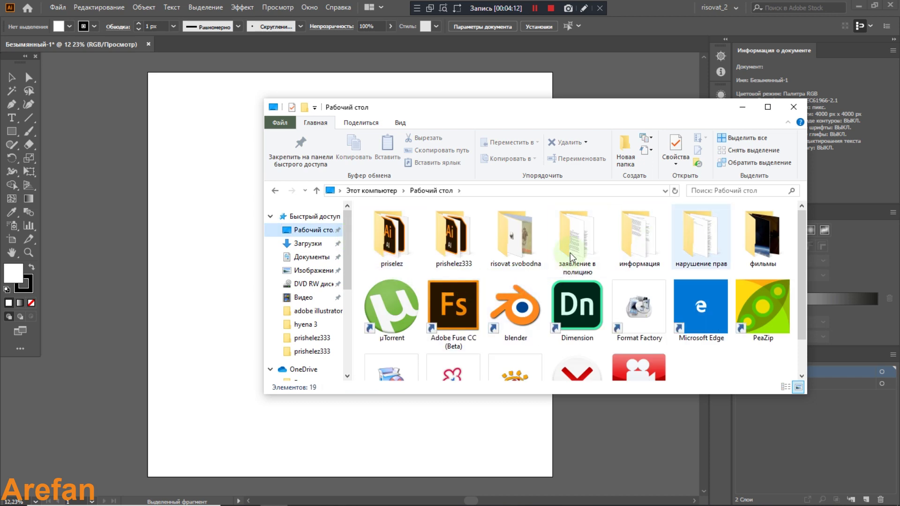
{"action": "double_click", "coordinate": [452, 236]}
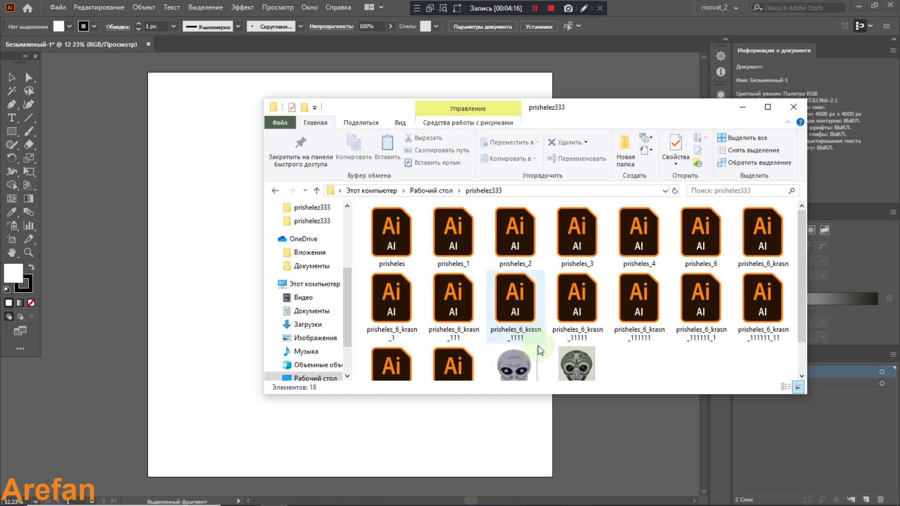
{"action": "scroll", "coordinate": [548, 317], "scroll_direction": "down", "scroll_amount": 1}
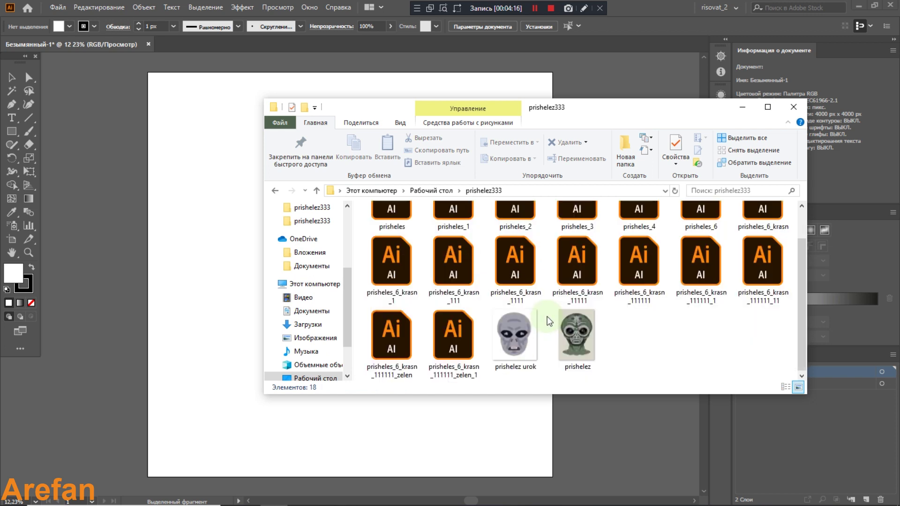
{"action": "left_click", "coordinate": [572, 344]}
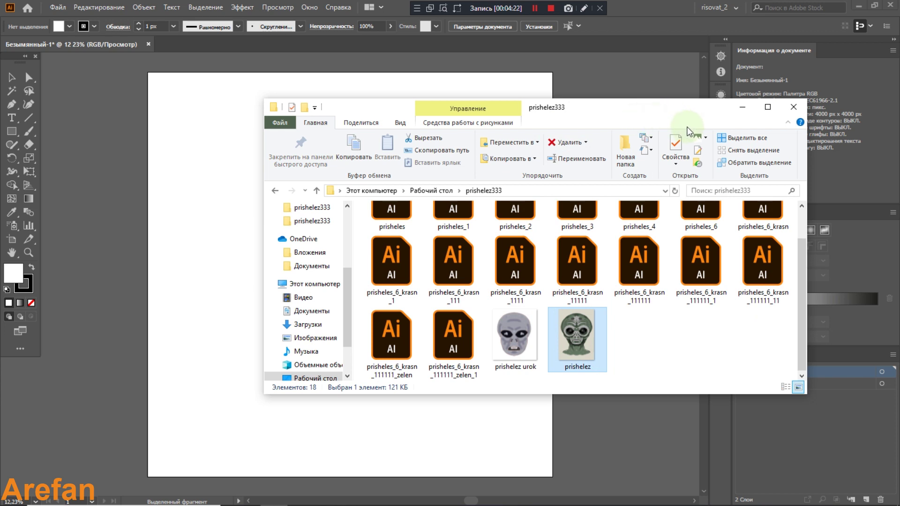
{"action": "left_click_drag", "start_coordinate": [576, 333], "coordinate": [196, 294]}
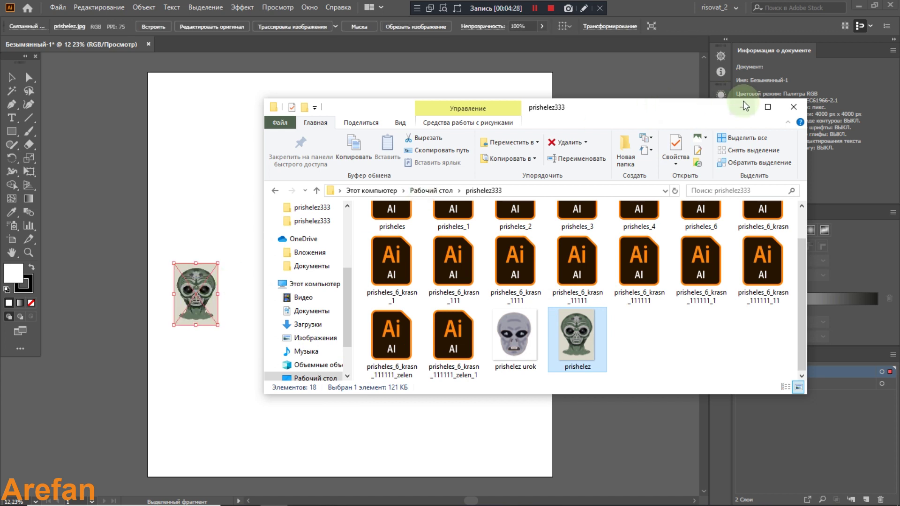
{"action": "left_click", "coordinate": [743, 107]}
Enlarge the placed alien image proportionally to most of the artboard's height and move it to the artboard's centre
{"action": "left_click", "coordinate": [200, 304]}
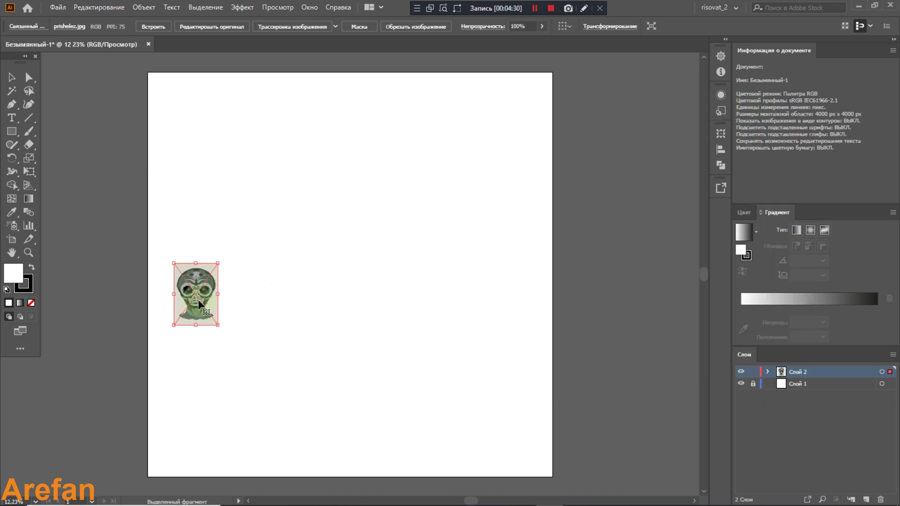
{"action": "left_click", "coordinate": [214, 273]}
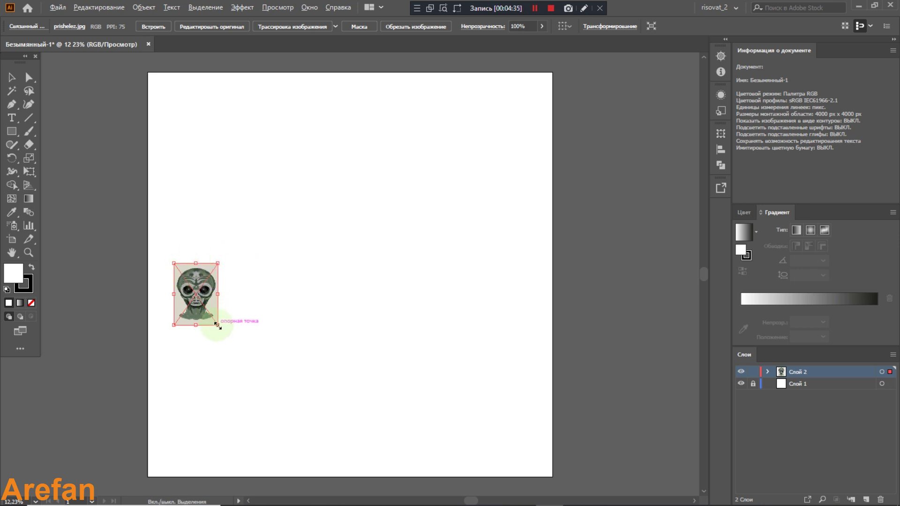
{"action": "left_click_drag", "start_coordinate": [217, 325], "coordinate": [425, 465]}
{"action": "left_click_drag", "start_coordinate": [190, 313], "coordinate": [350, 294]}
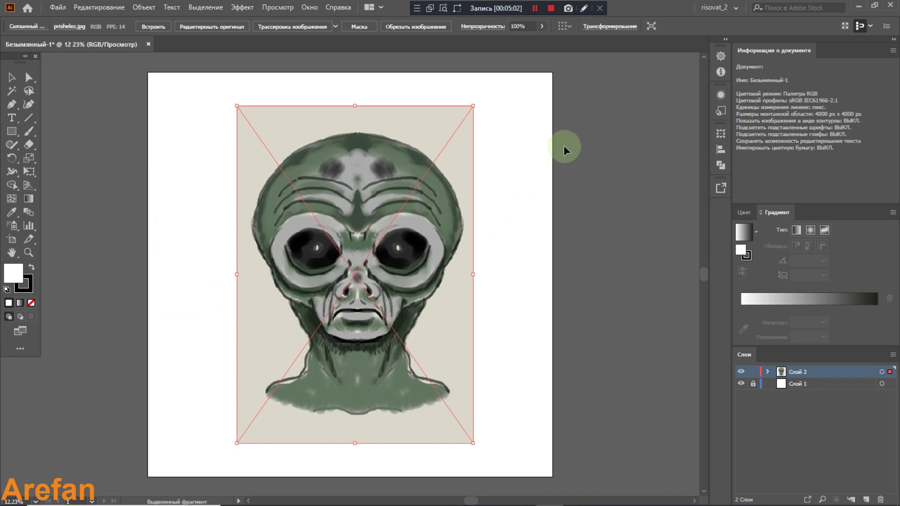
{"action": "left_click", "coordinate": [535, 9]}
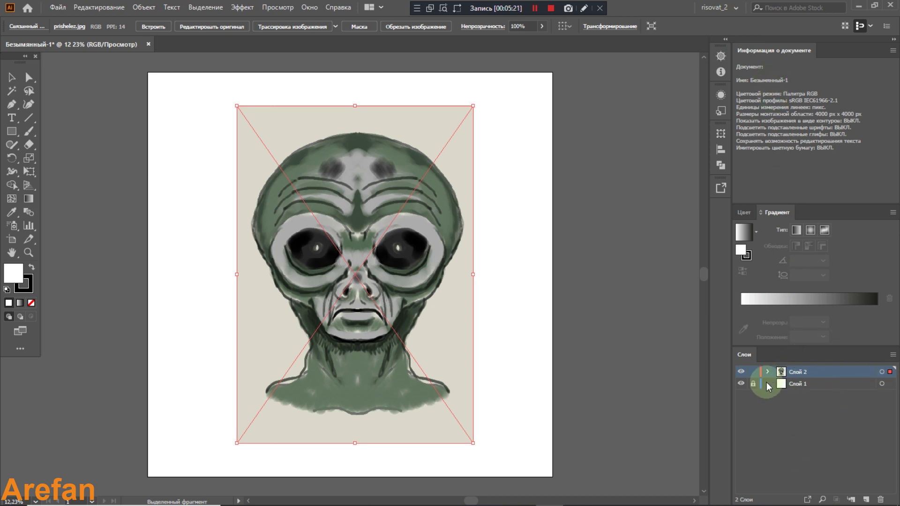
{"action": "left_click", "coordinate": [307, 8]}
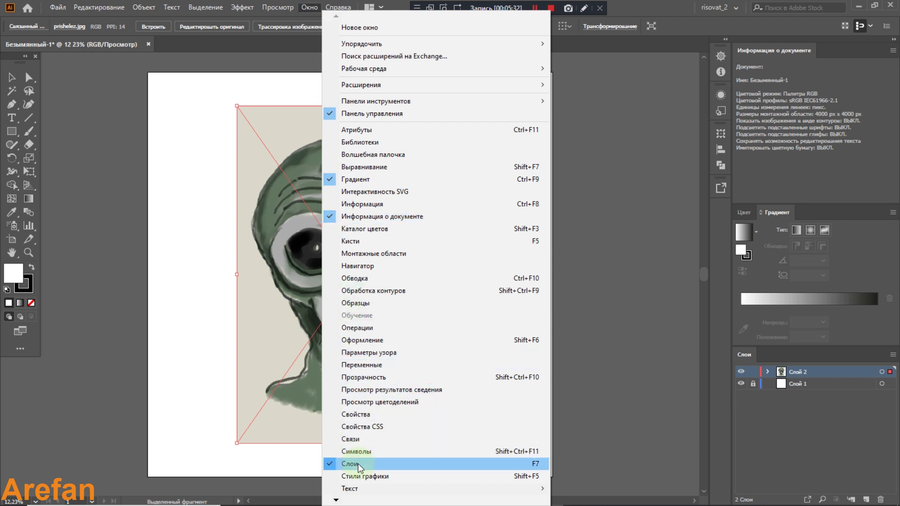
{"action": "mouse_move", "coordinate": [337, 501]}
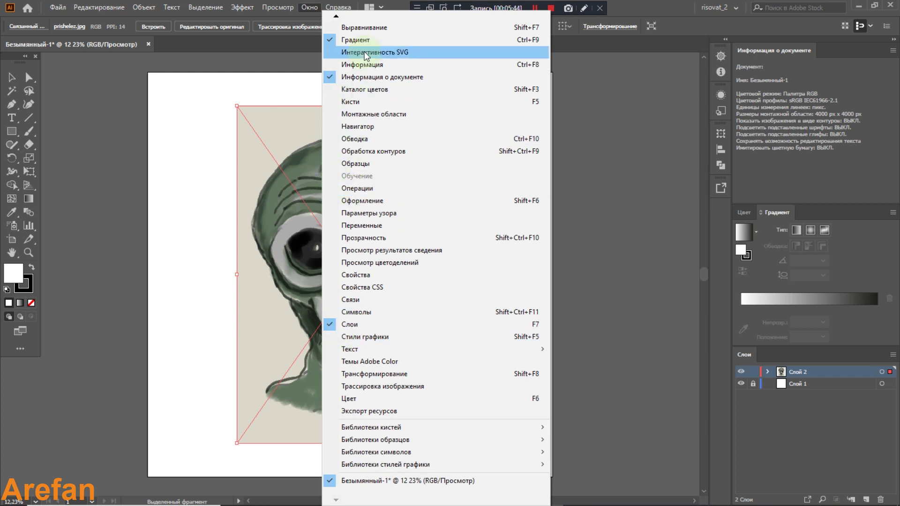
{"action": "left_click", "coordinate": [341, 19]}
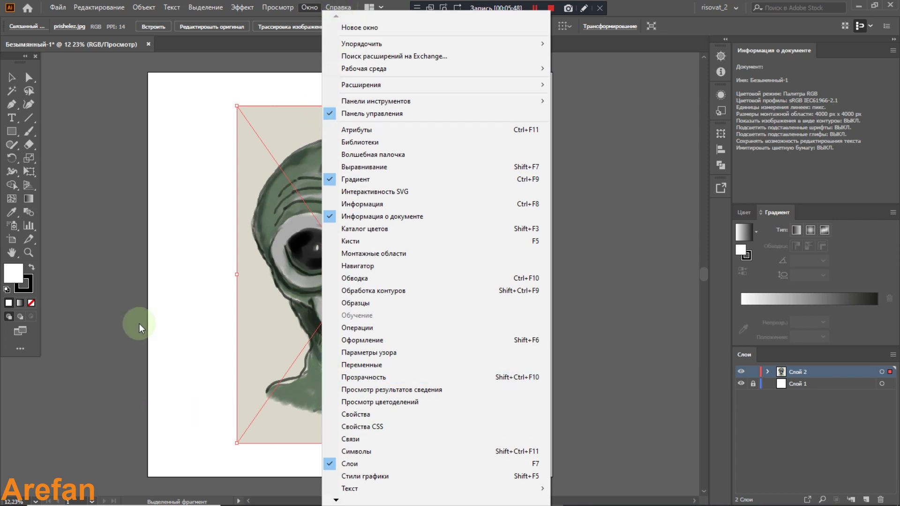
{"action": "mouse_move", "coordinate": [516, 85]}
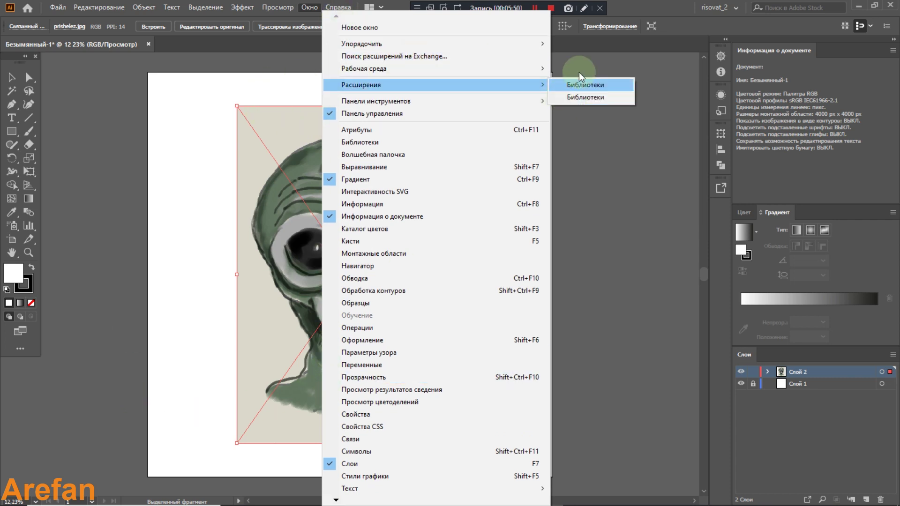
{"action": "left_click", "coordinate": [594, 63]}
{"action": "left_click", "coordinate": [596, 67]}
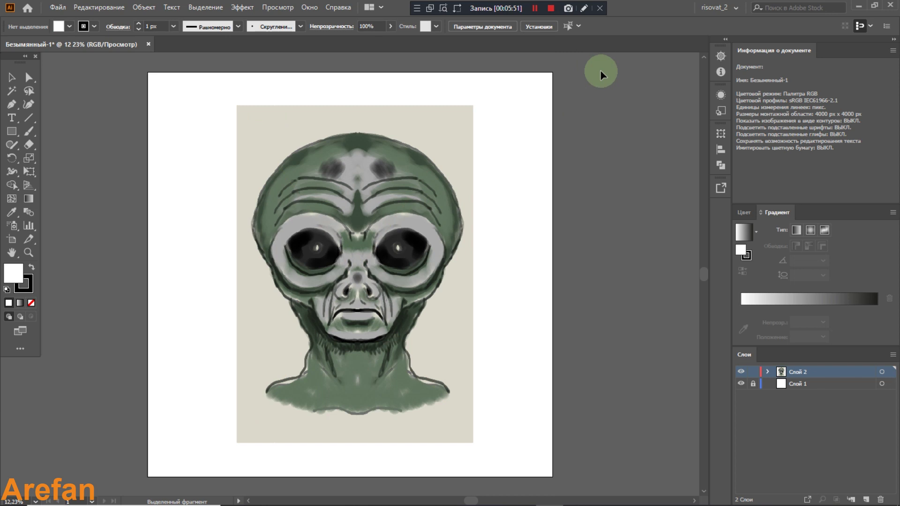
Lock Слой 2 containing the alien reference image and add a new empty layer above it
{"action": "left_click", "coordinate": [397, 173]}
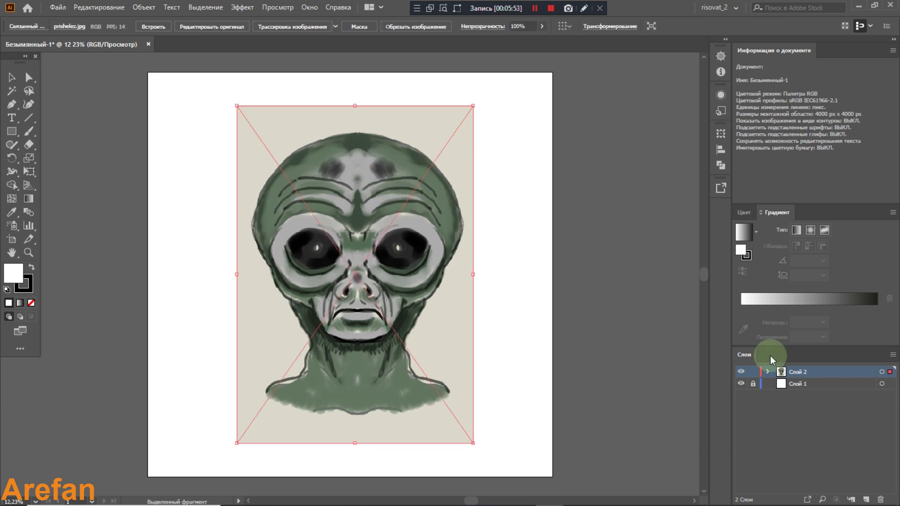
{"action": "left_click", "coordinate": [753, 372]}
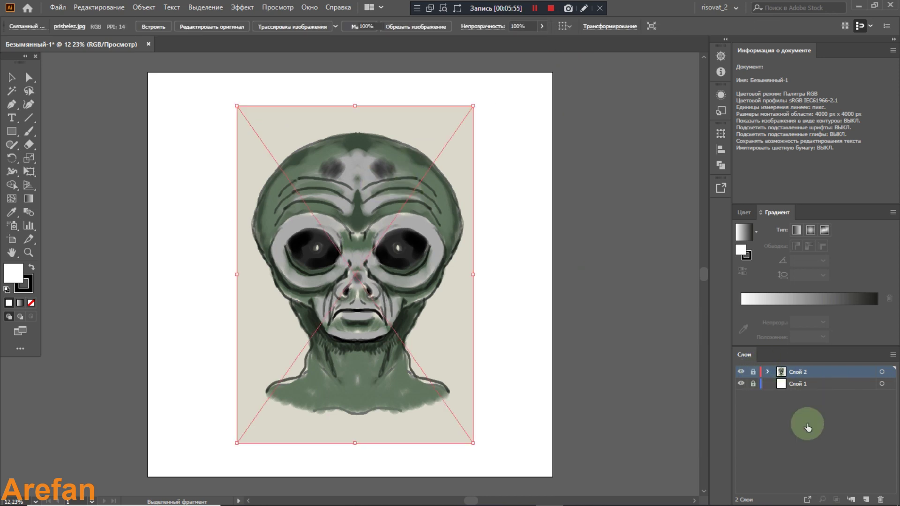
{"action": "left_click", "coordinate": [867, 500]}
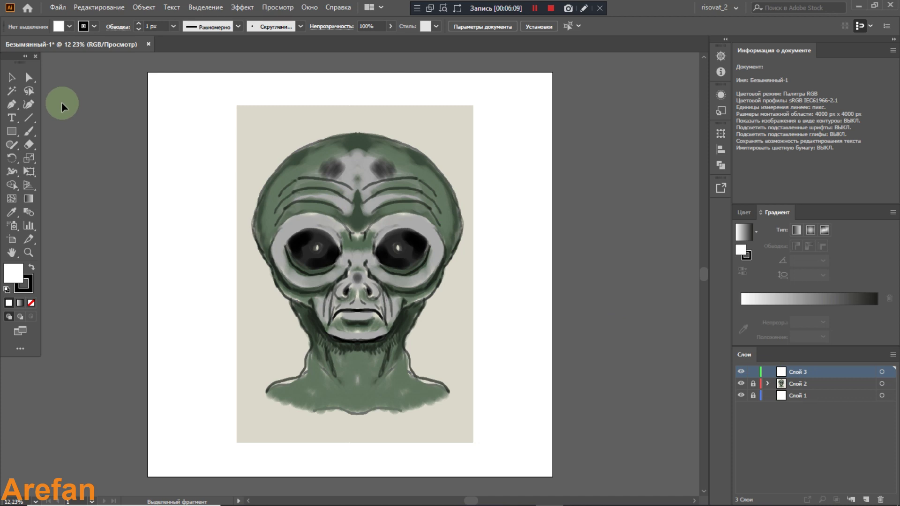
{"action": "key", "text": "a"}
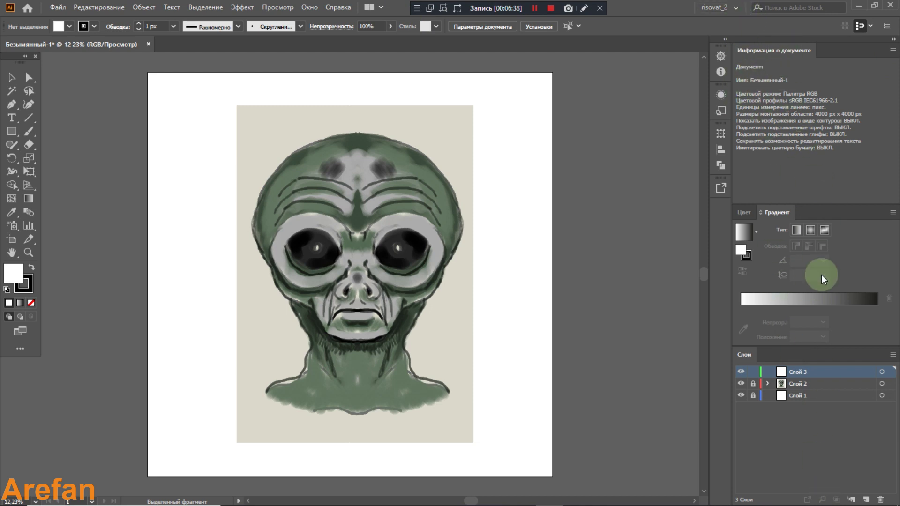
{"action": "left_click", "coordinate": [736, 7]}
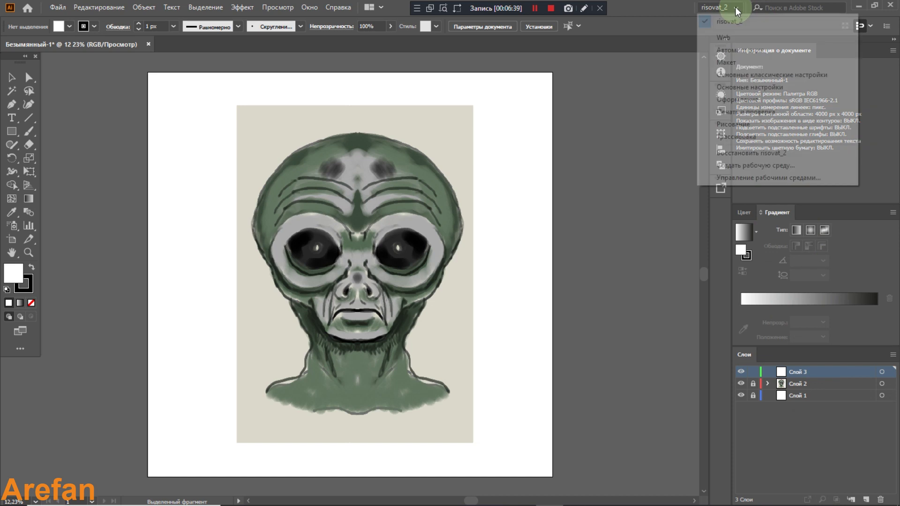
{"action": "left_click", "coordinate": [738, 166]}
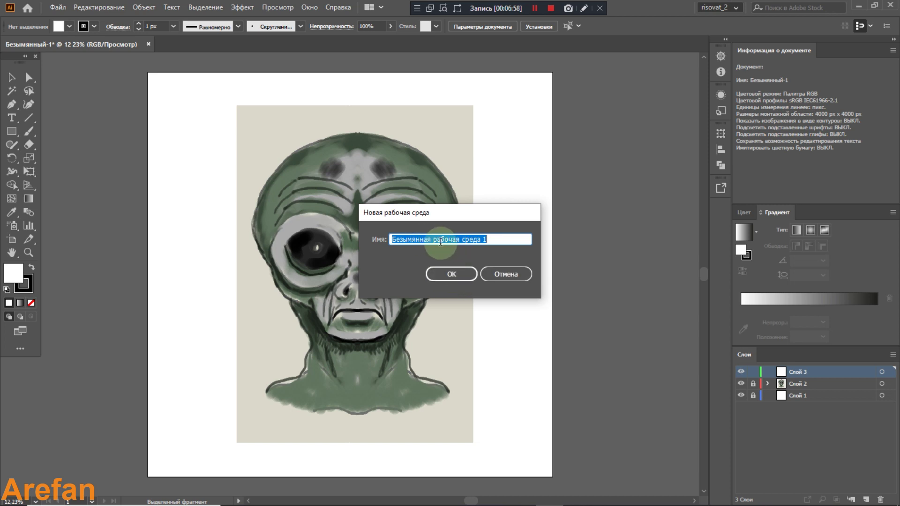
{"action": "left_click", "coordinate": [445, 275]}
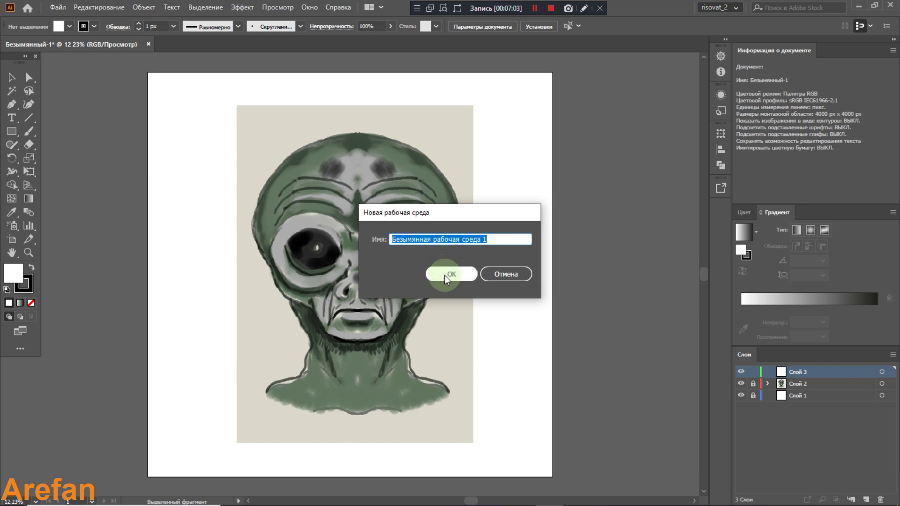
{"action": "left_click", "coordinate": [500, 275]}
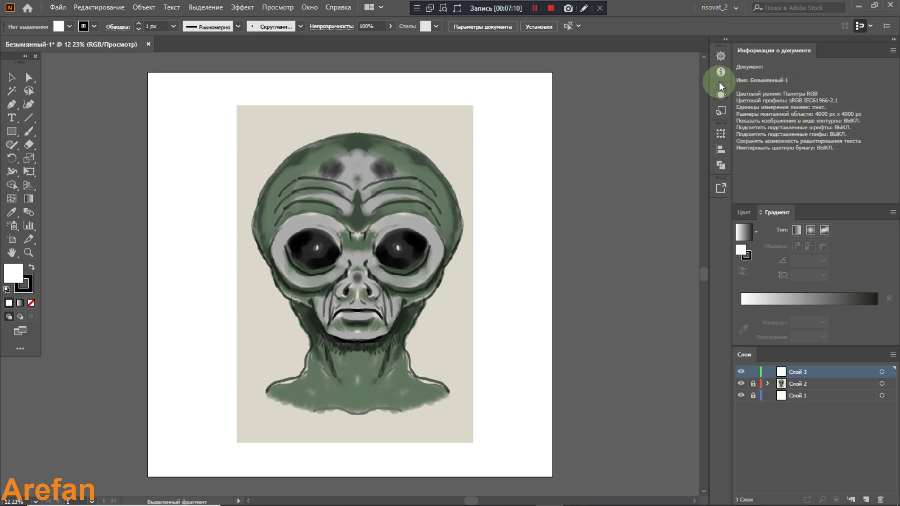
Examine the Pathfinder options and the Align options, collapsing each set again after viewing it
{"action": "left_click", "coordinate": [720, 166]}
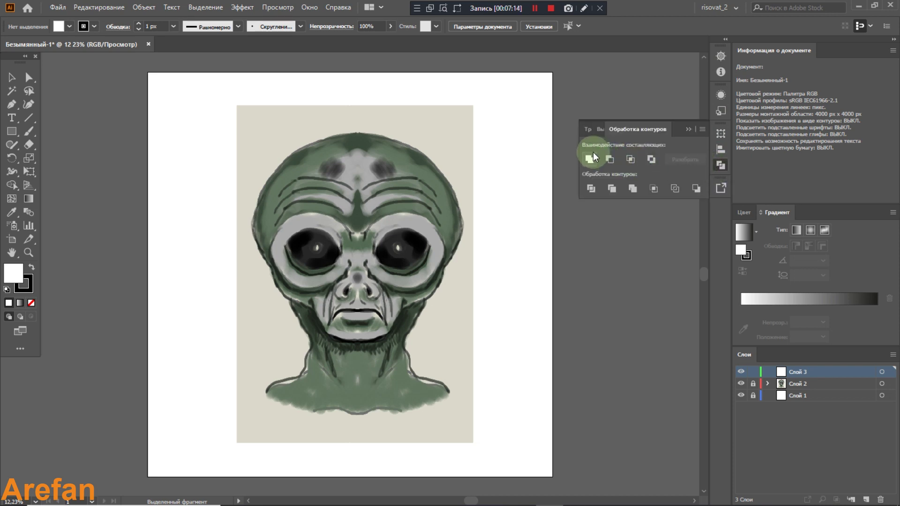
{"action": "left_click", "coordinate": [684, 129]}
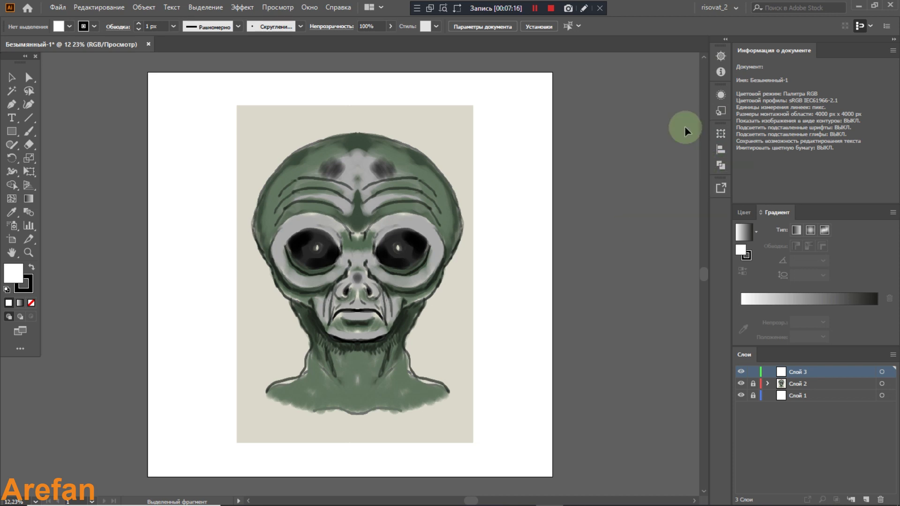
{"action": "left_click", "coordinate": [717, 148]}
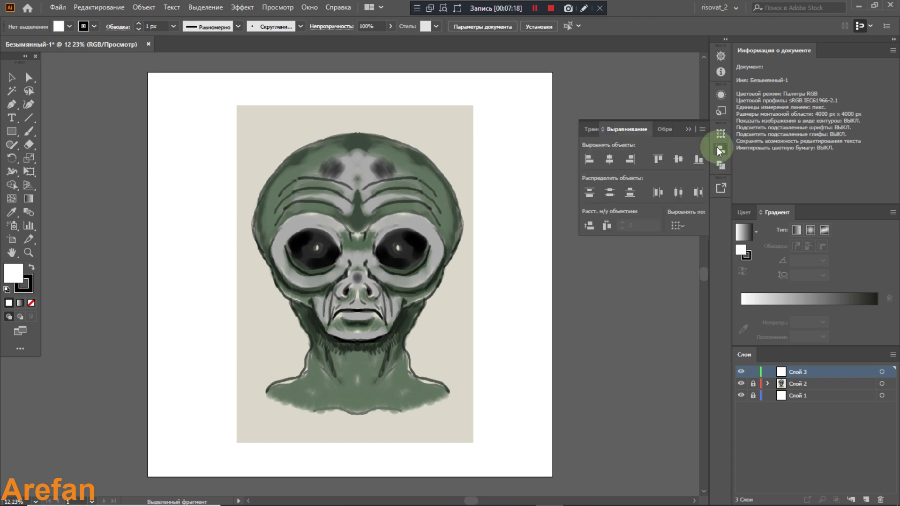
{"action": "left_click", "coordinate": [691, 128]}
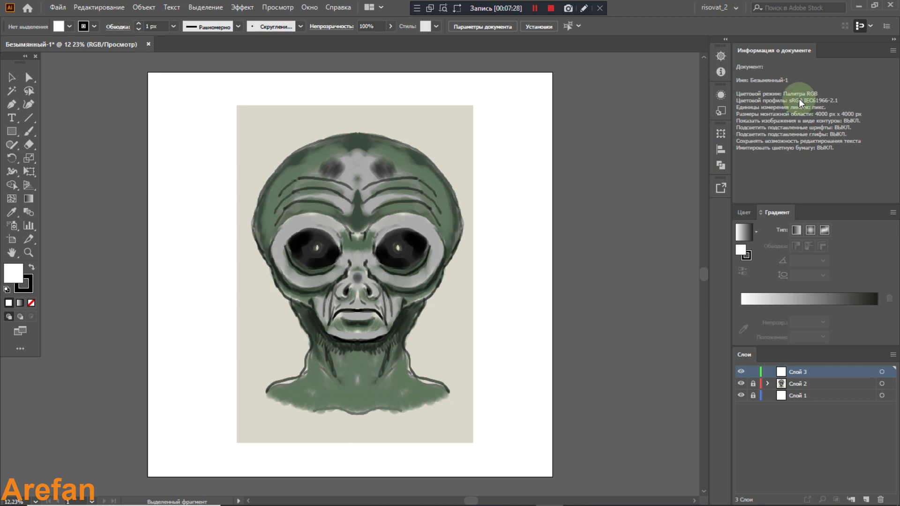
Turn off Только выделенный фрагмент in the document information, switch it to Объекты, and look through the object details
{"action": "left_click", "coordinate": [893, 50]}
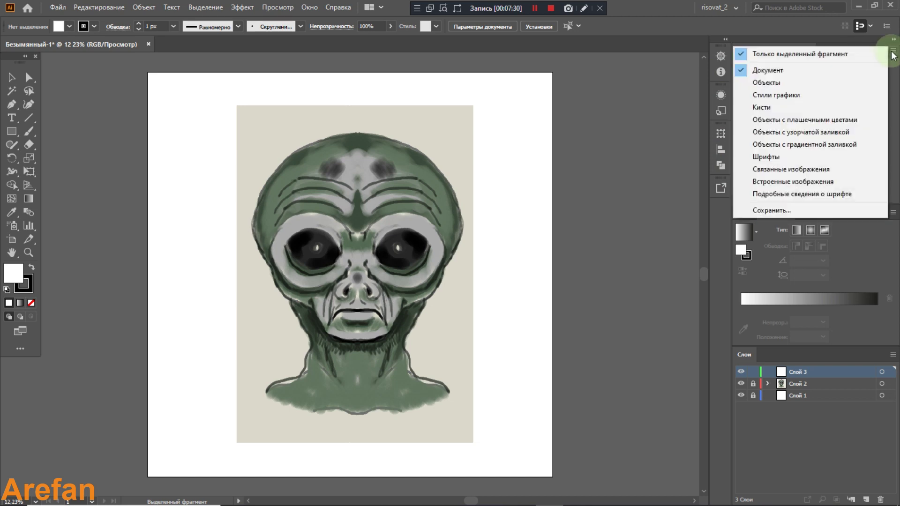
{"action": "left_click", "coordinate": [802, 55]}
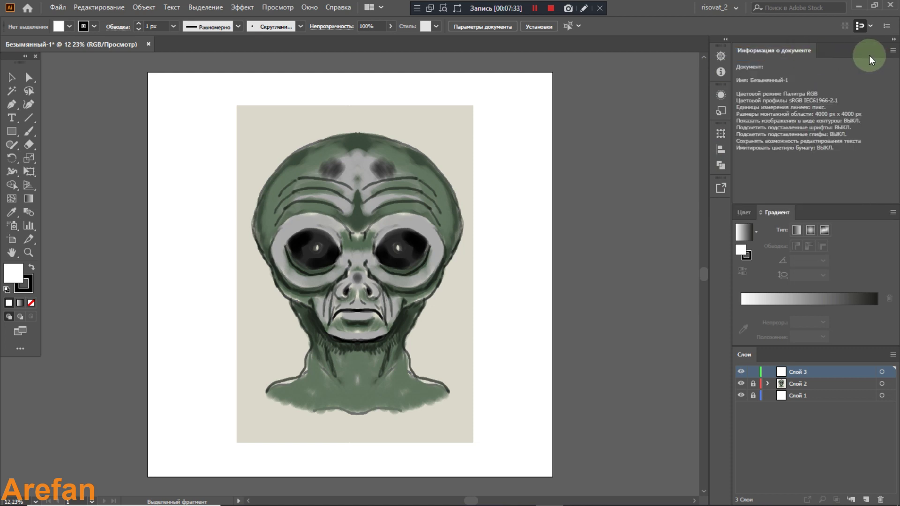
{"action": "left_click", "coordinate": [893, 50]}
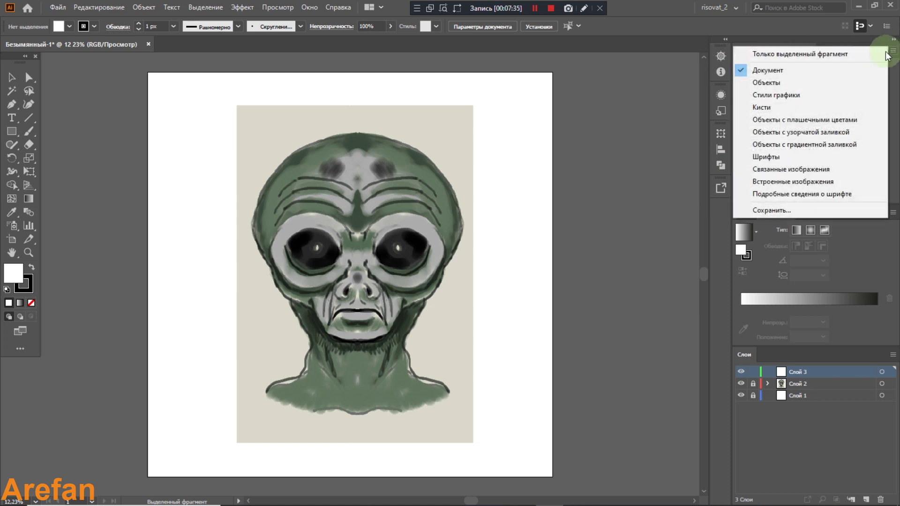
{"action": "left_click", "coordinate": [807, 81]}
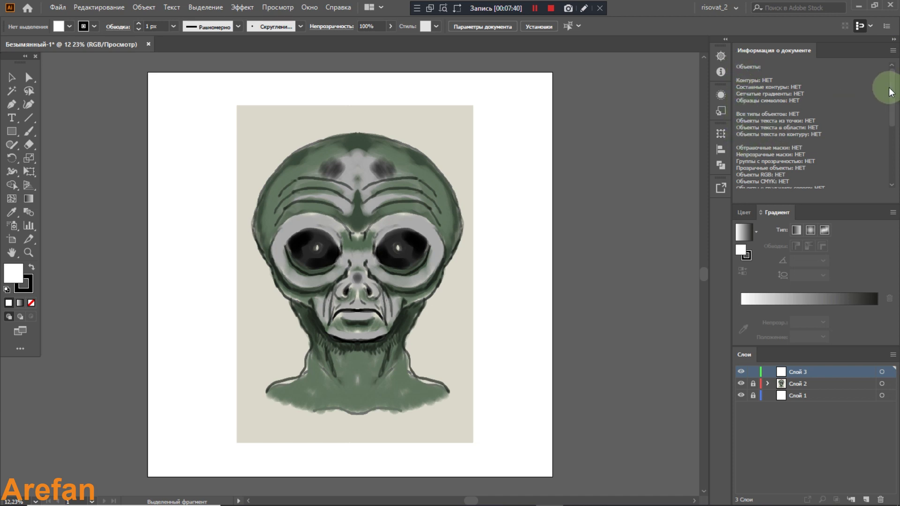
{"action": "left_click_drag", "start_coordinate": [891, 94], "coordinate": [892, 159]}
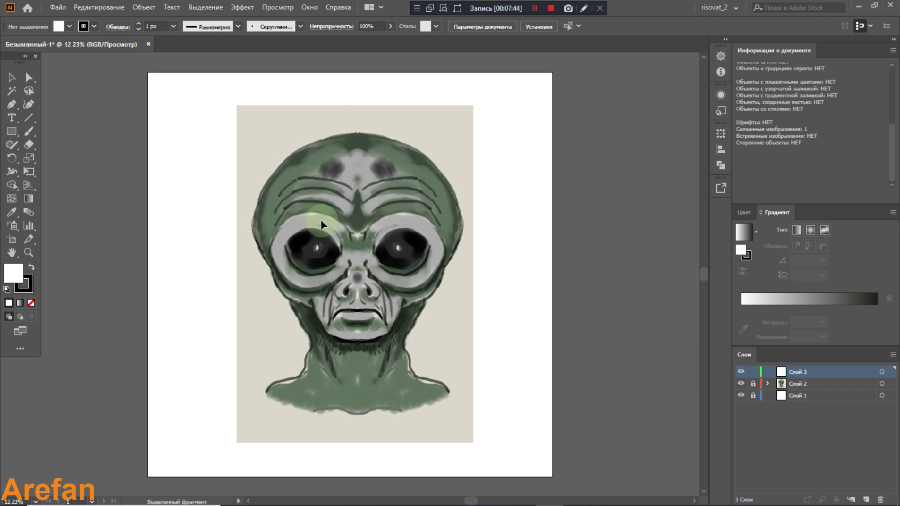
{"action": "left_click_drag", "start_coordinate": [891, 154], "coordinate": [854, 89]}
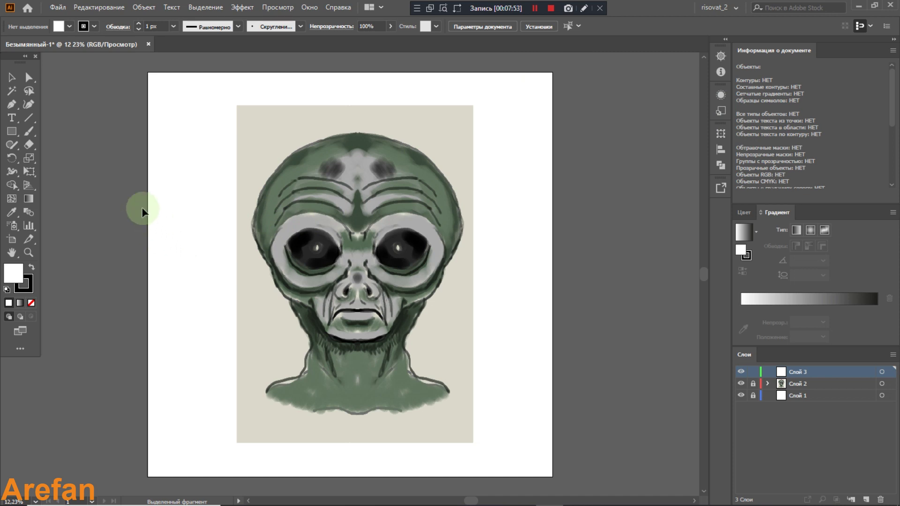
Open the program preferences and review the categories from Основные through Расстановка переносов
{"action": "left_click", "coordinate": [87, 9]}
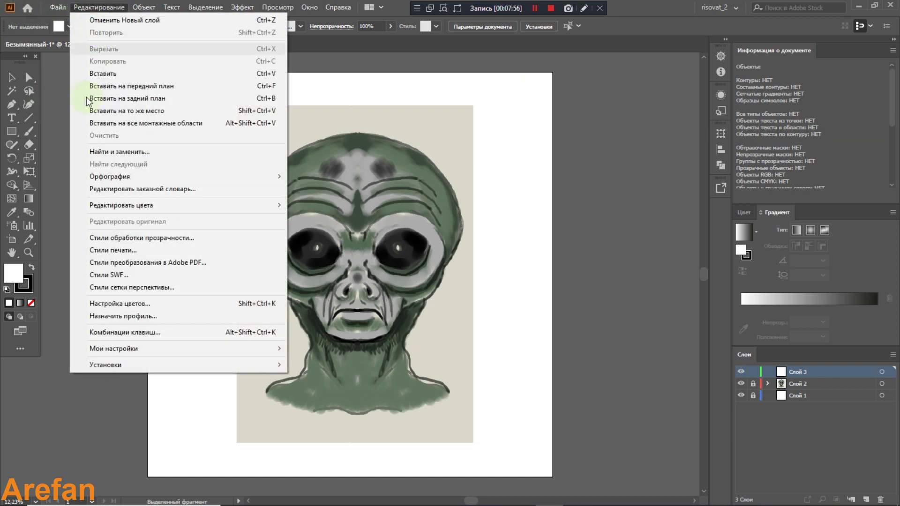
{"action": "mouse_move", "coordinate": [180, 365]}
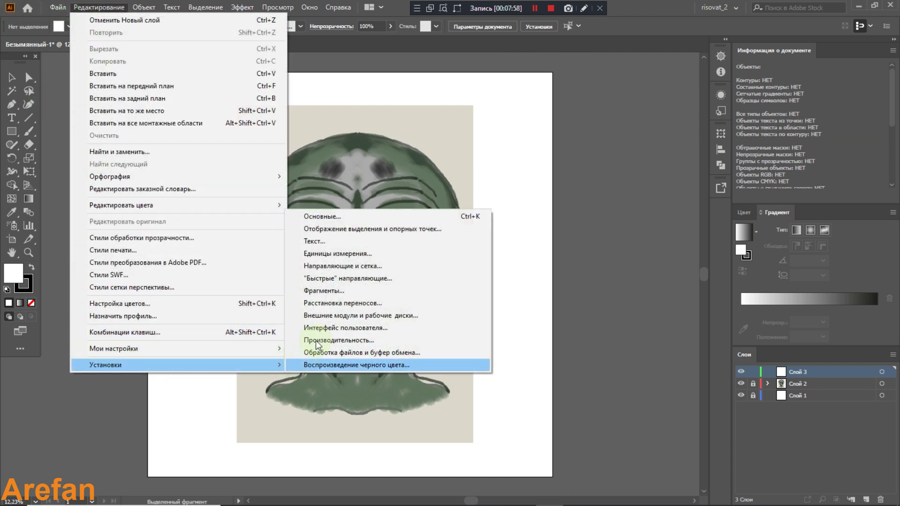
{"action": "left_click", "coordinate": [325, 216]}
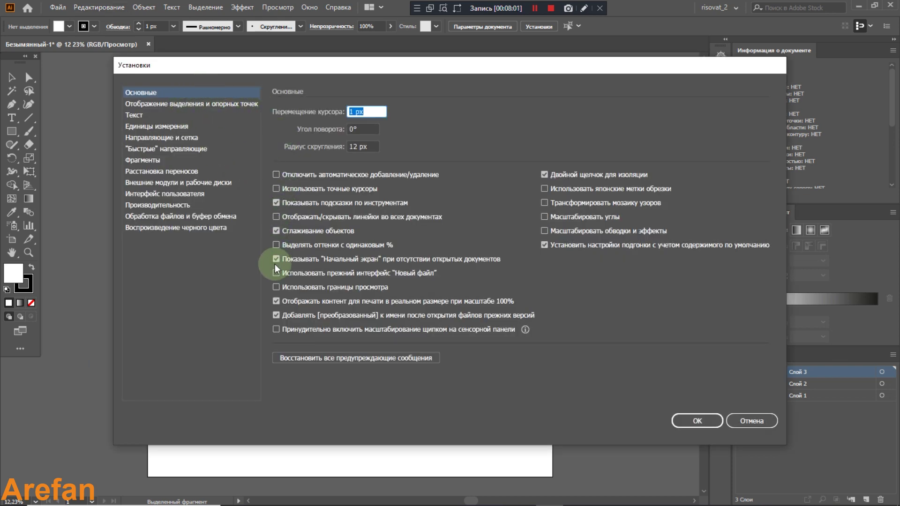
{"action": "left_click", "coordinate": [159, 108]}
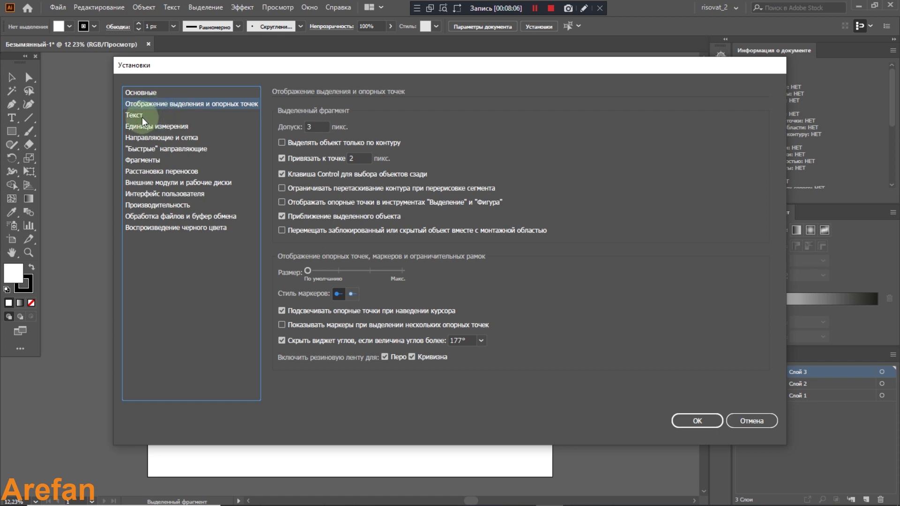
{"action": "left_click", "coordinate": [142, 116]}
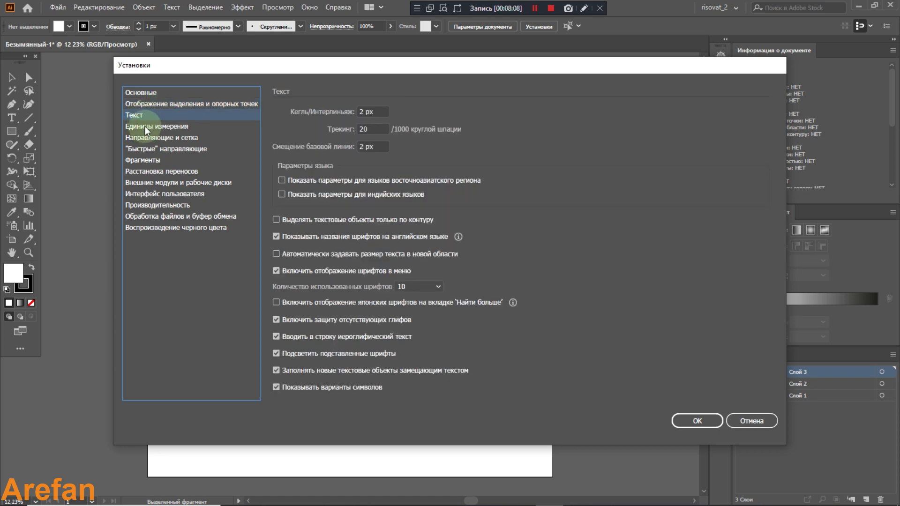
{"action": "left_click", "coordinate": [145, 126]}
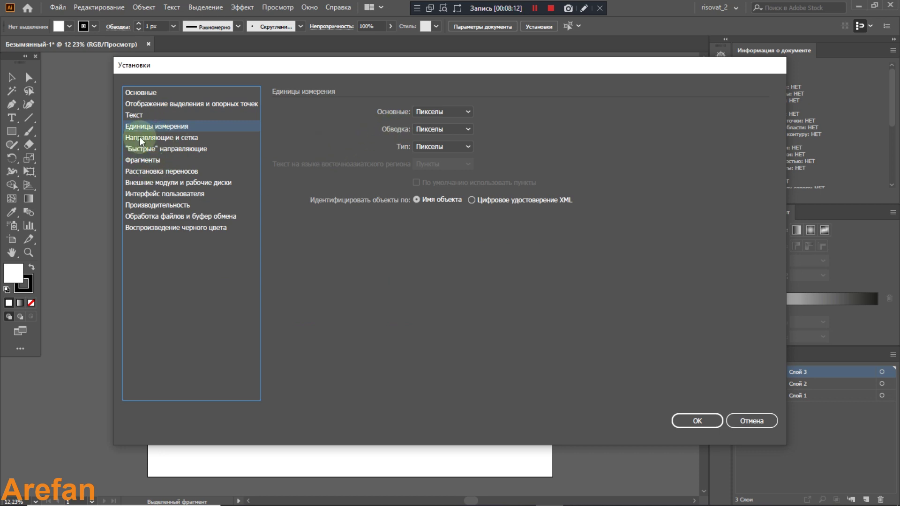
{"action": "left_click", "coordinate": [139, 137]}
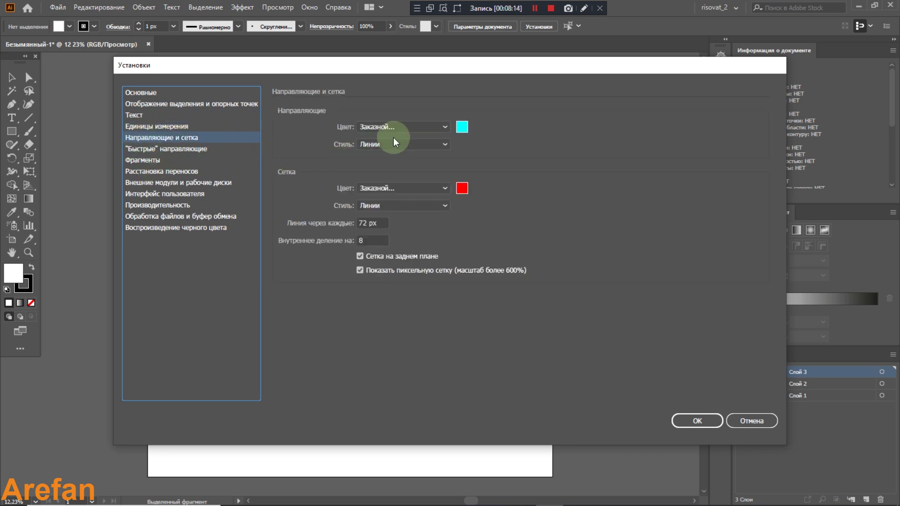
{"action": "left_click", "coordinate": [143, 149]}
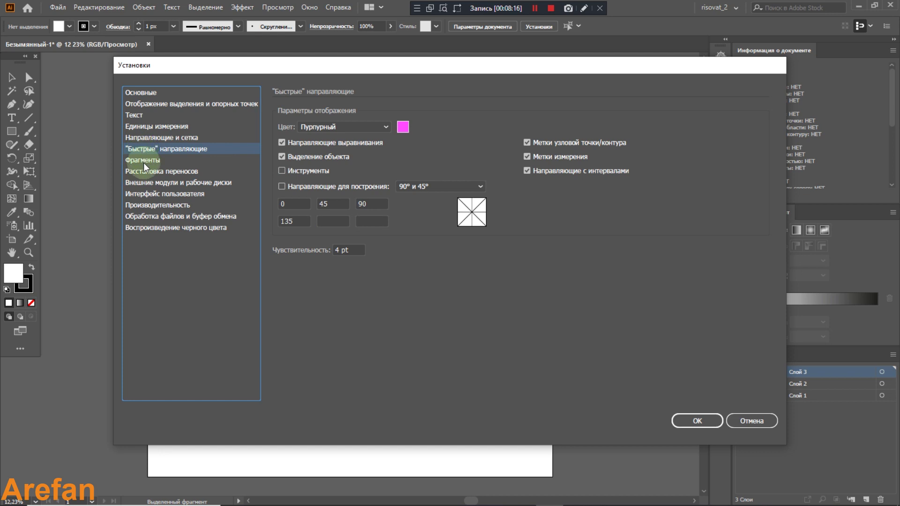
{"action": "left_click", "coordinate": [143, 161]}
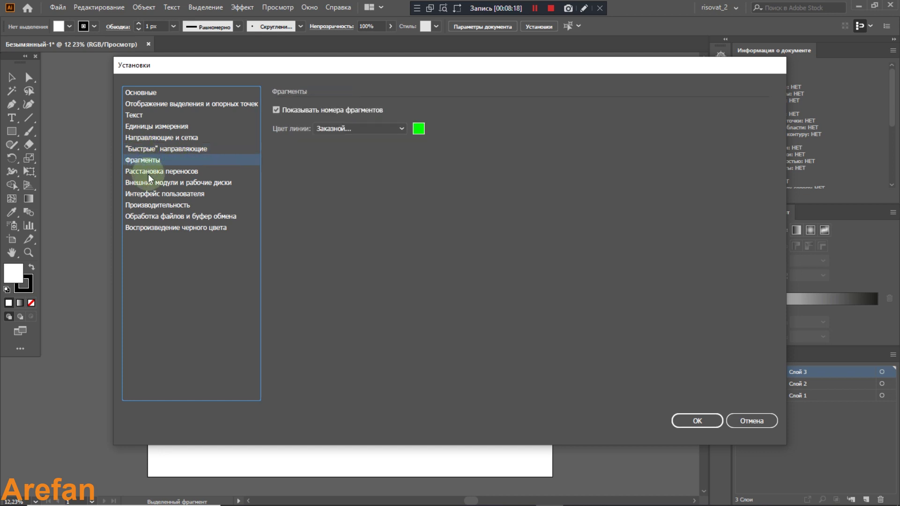
{"action": "left_click", "coordinate": [148, 173]}
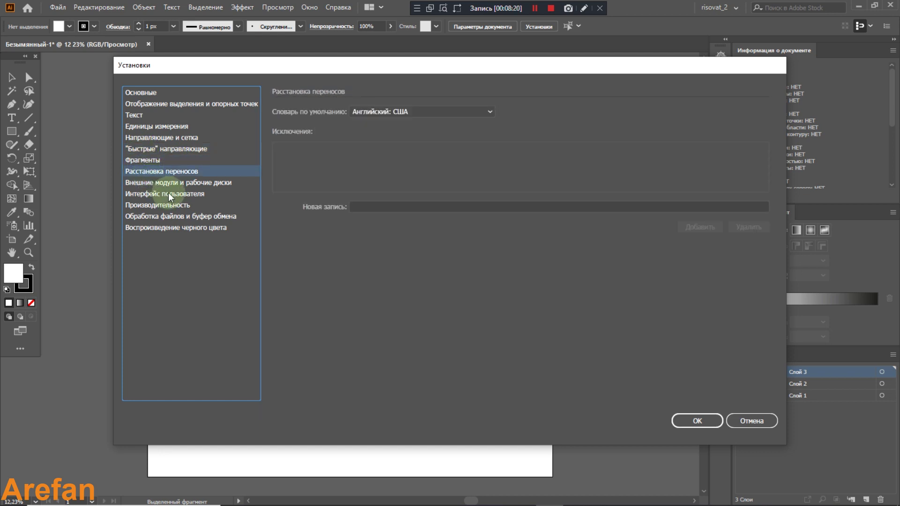
Set the line colour in the Фрагменты preferences to cyan (red 0, green 255, blue 255)
{"action": "left_click", "coordinate": [167, 161]}
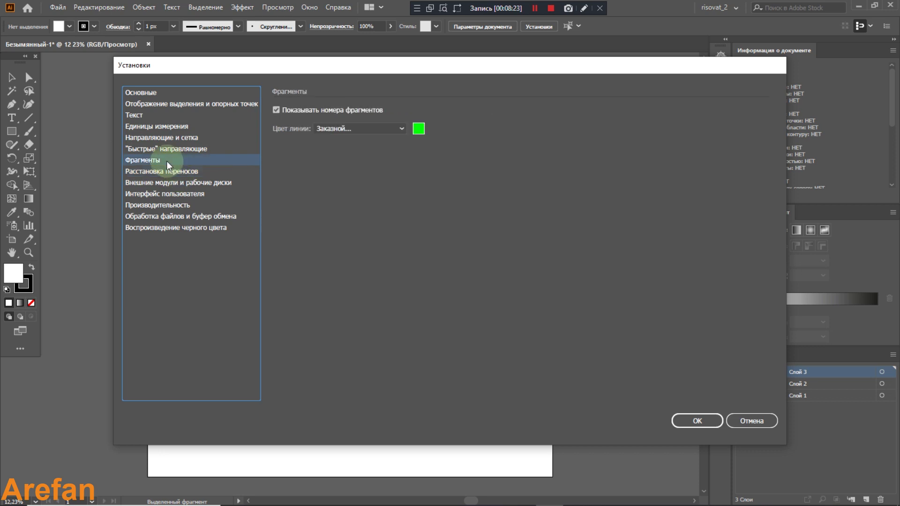
{"action": "left_click", "coordinate": [419, 129]}
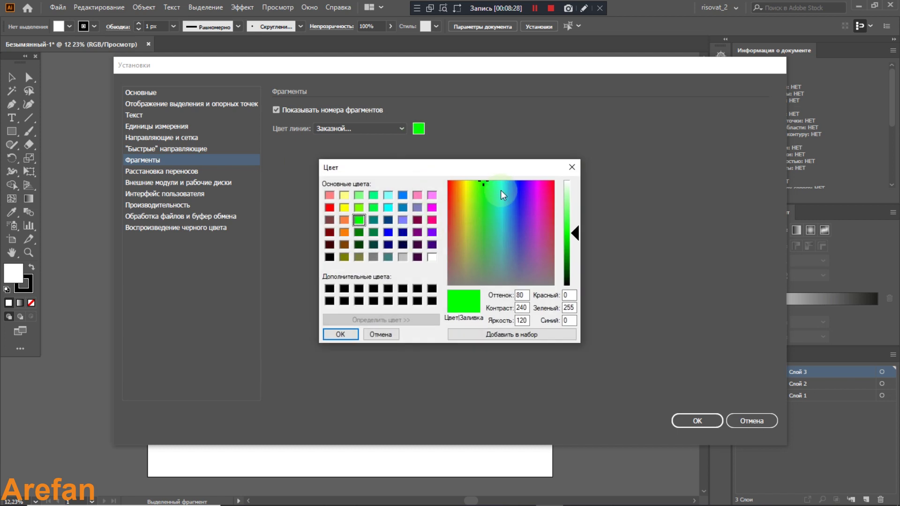
{"action": "left_click", "coordinate": [501, 188]}
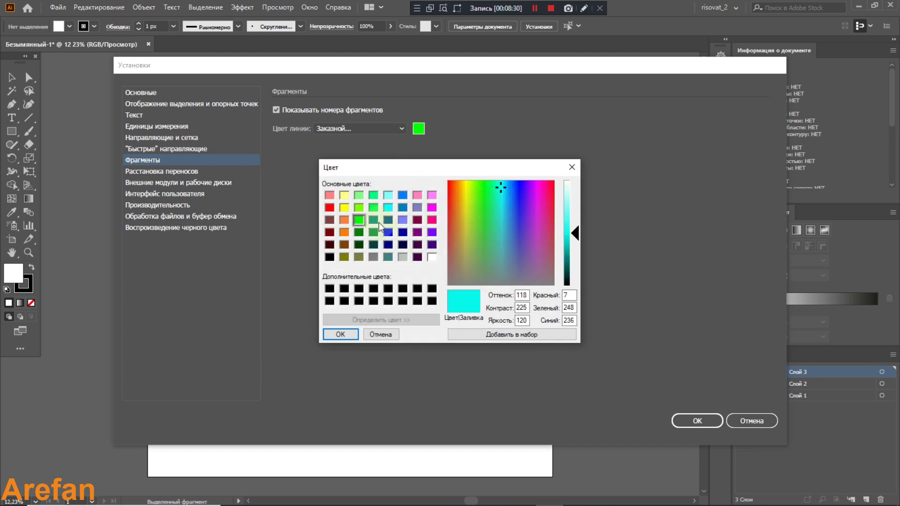
{"action": "left_click", "coordinate": [388, 207]}
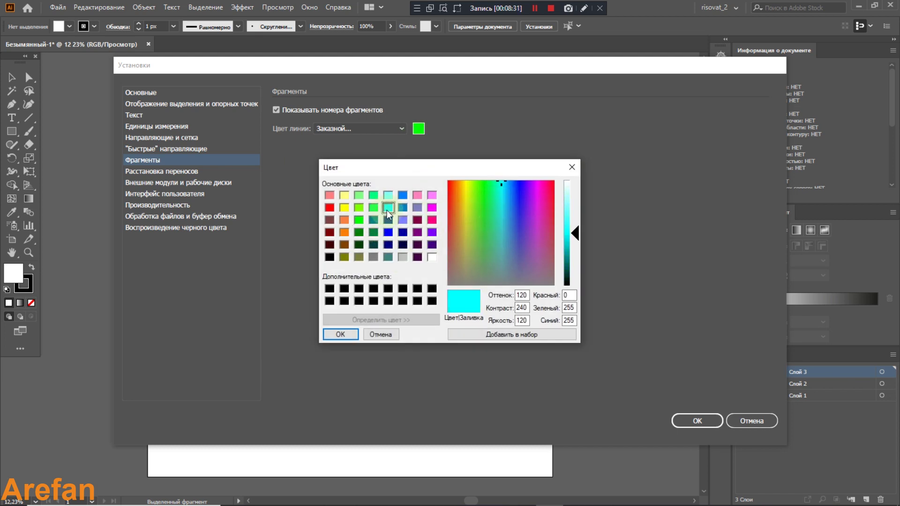
{"action": "left_click", "coordinate": [349, 333]}
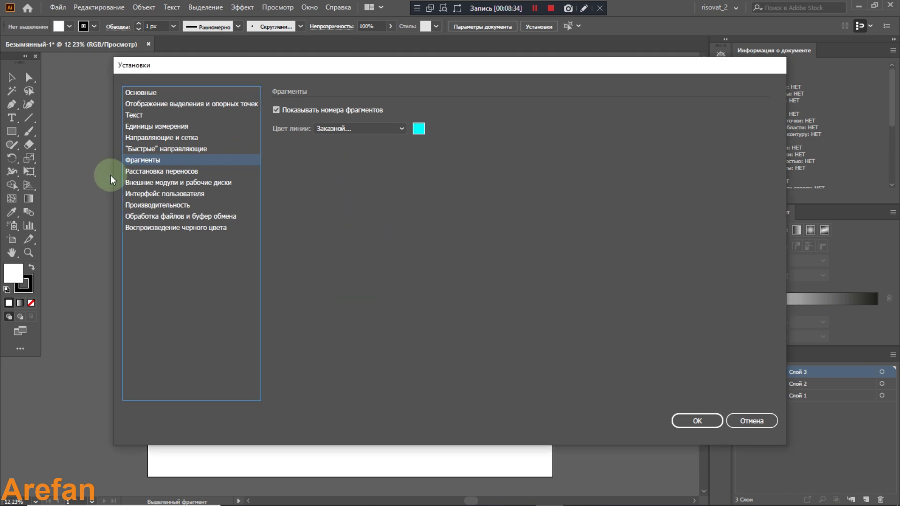
Review the remaining preference categories from Расстановка переносов through Воспроизведение черного цвета and accept the preferences
{"action": "left_click", "coordinate": [154, 172]}
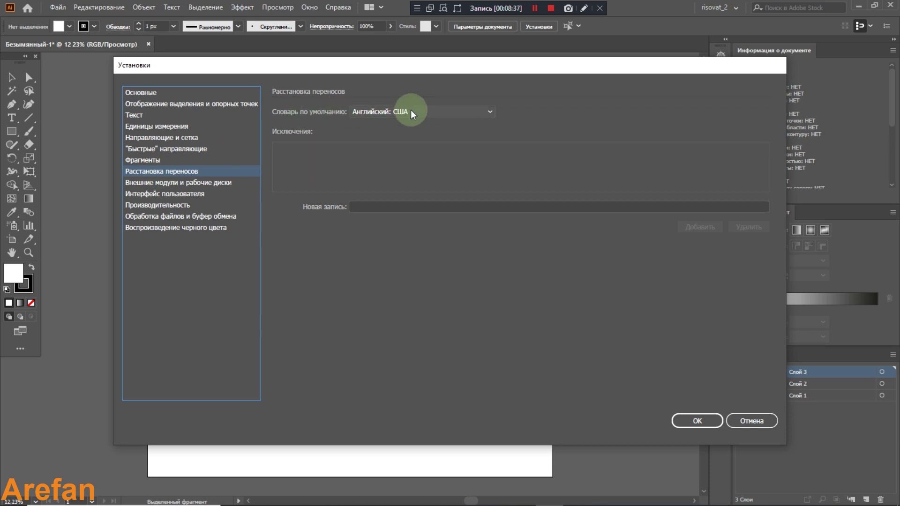
{"action": "left_click", "coordinate": [193, 183]}
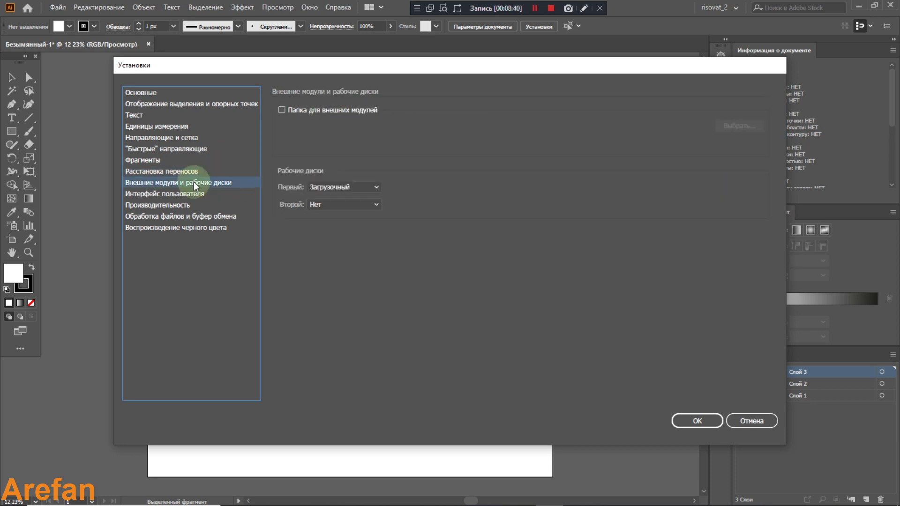
{"action": "left_click", "coordinate": [174, 197]}
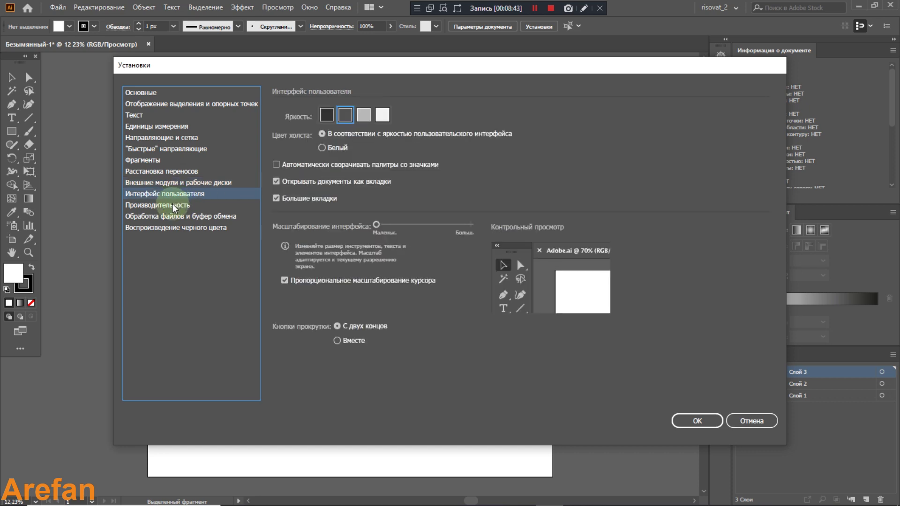
{"action": "left_click", "coordinate": [172, 205]}
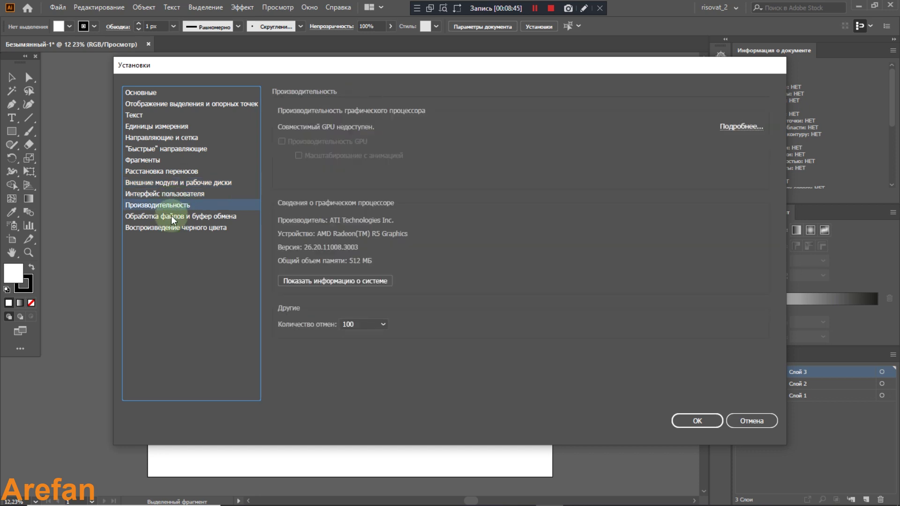
{"action": "left_click", "coordinate": [171, 218]}
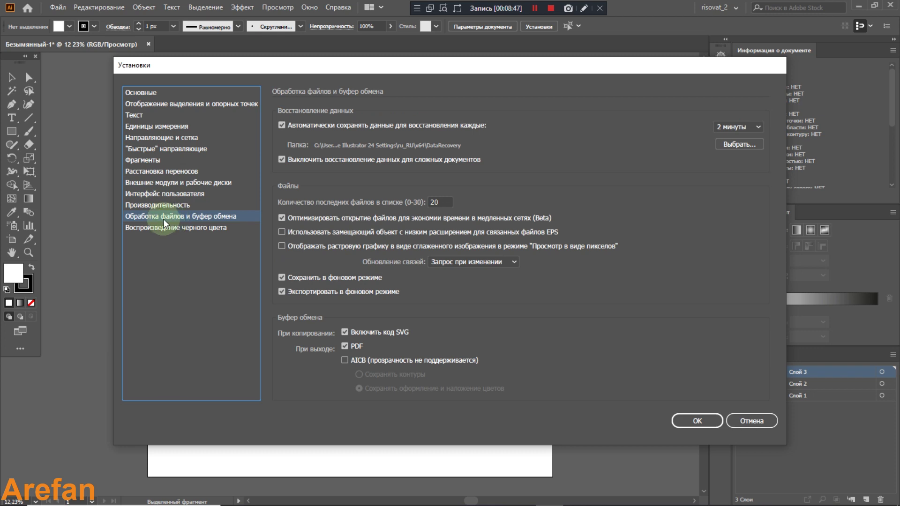
{"action": "left_click", "coordinate": [168, 230]}
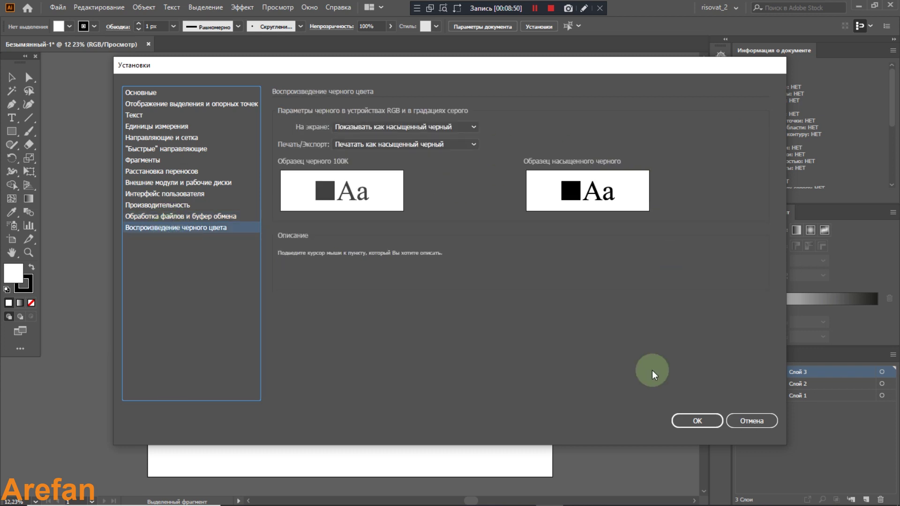
{"action": "left_click", "coordinate": [697, 422]}
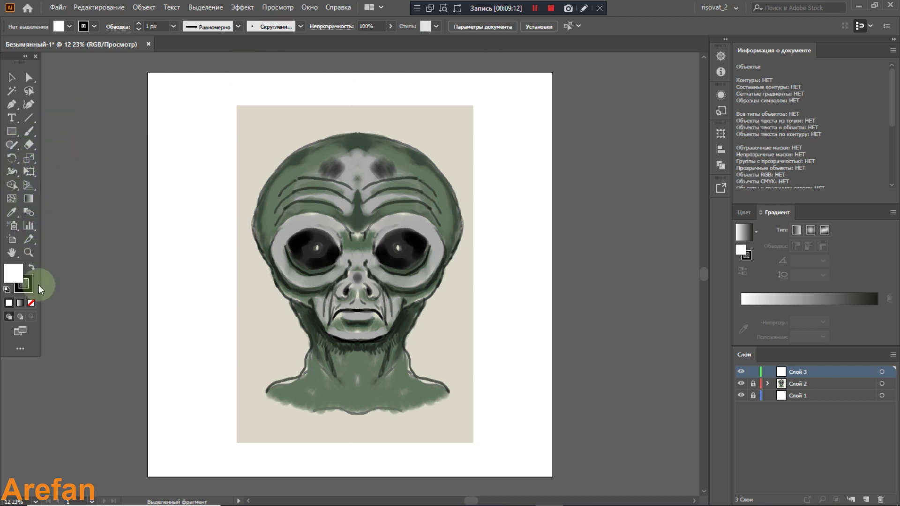
Set the stroke to none and make the fill the active colour
{"action": "left_click", "coordinate": [21, 288]}
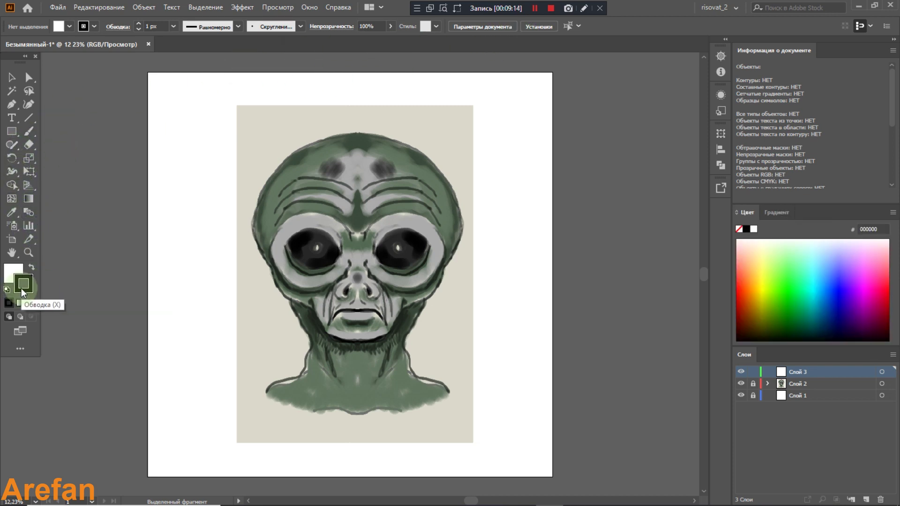
{"action": "left_click", "coordinate": [30, 303]}
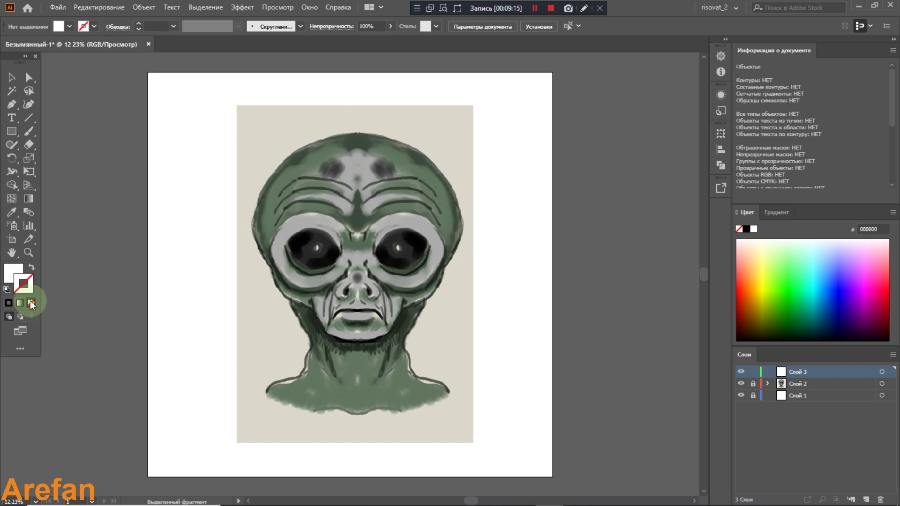
{"action": "left_click", "coordinate": [10, 275]}
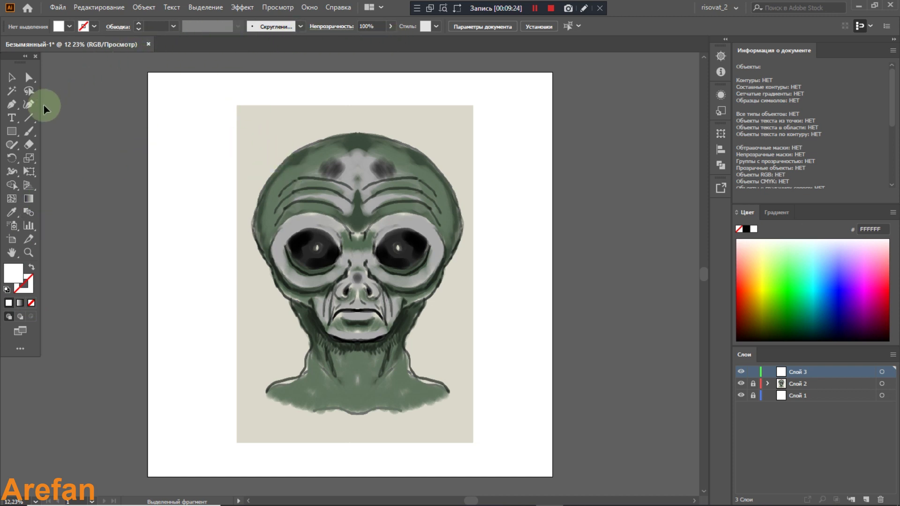
Detach the Shaper and Pencil tool group as a floating set and place it above the reference image
{"action": "left_click", "coordinate": [17, 149]}
{"action": "left_click_drag", "start_coordinate": [17, 149], "coordinate": [160, 170]}
{"action": "left_click_drag", "start_coordinate": [60, 156], "coordinate": [249, 86]}
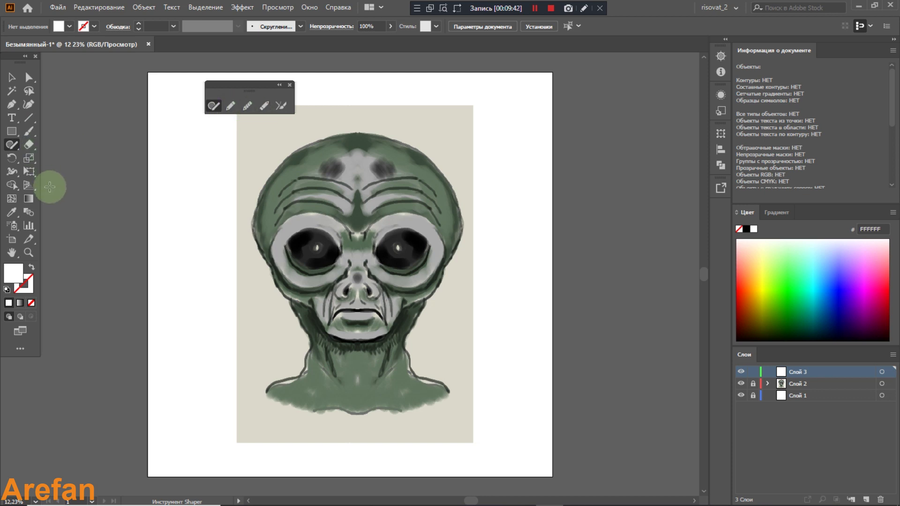
Detach the Pen and Eyedropper tool groups as floating sets and line them up beside the Pencil set
{"action": "left_click", "coordinate": [14, 106]}
{"action": "left_click_drag", "start_coordinate": [16, 112], "coordinate": [62, 118]}
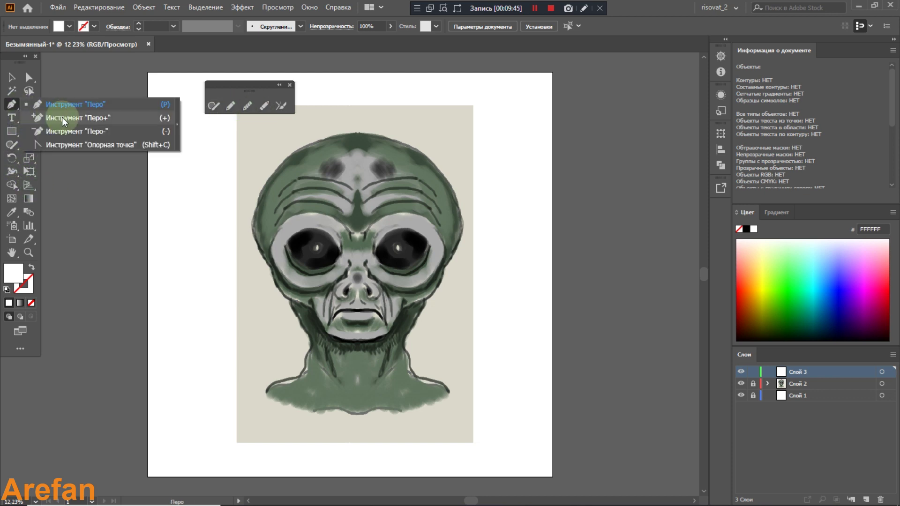
{"action": "left_click_drag", "start_coordinate": [173, 124], "coordinate": [176, 123]}
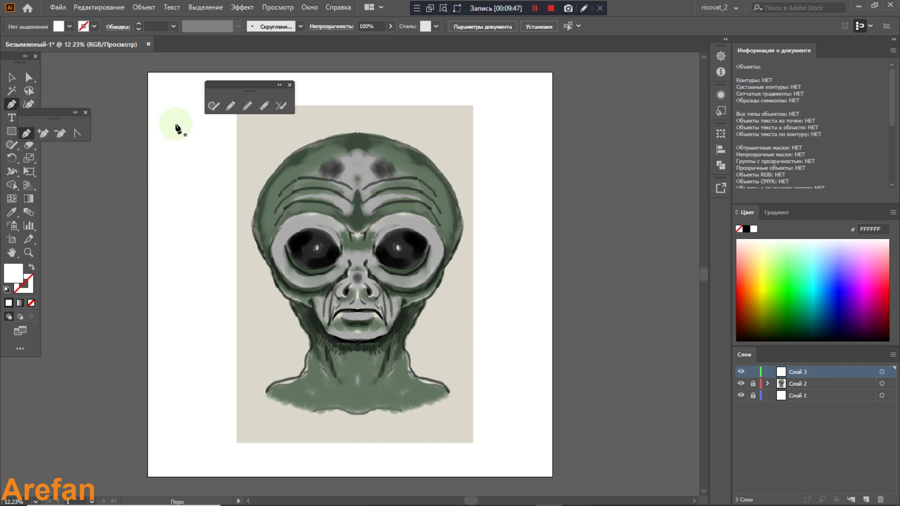
{"action": "left_click_drag", "start_coordinate": [69, 115], "coordinate": [115, 115]}
{"action": "left_click_drag", "start_coordinate": [189, 109], "coordinate": [350, 86]}
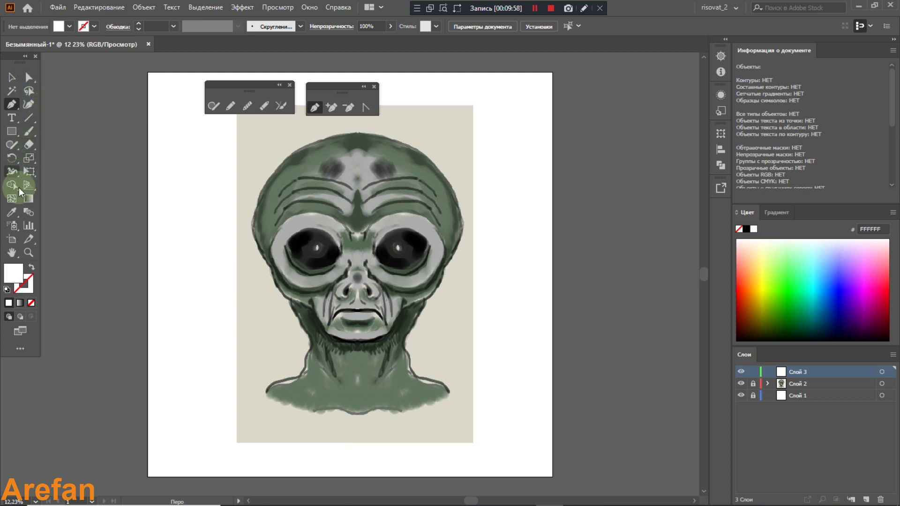
{"action": "left_click", "coordinate": [19, 217]}
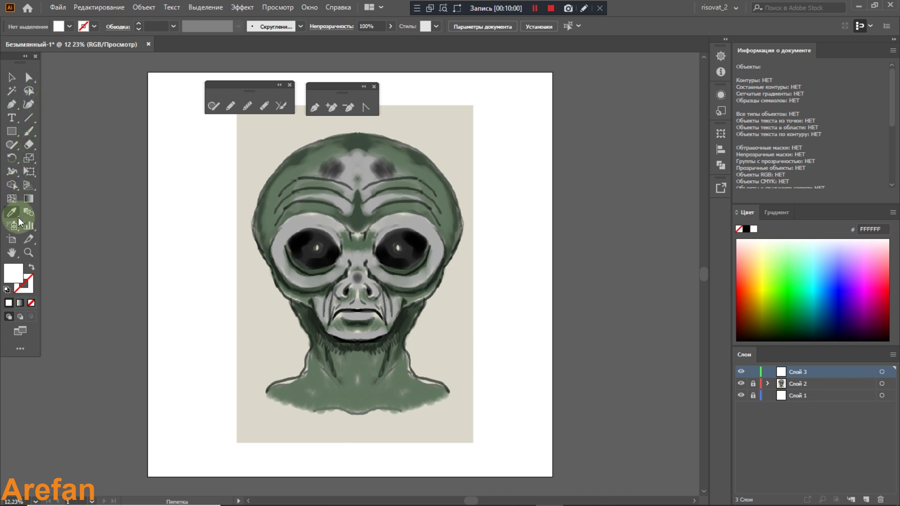
{"action": "left_click_drag", "start_coordinate": [18, 217], "coordinate": [405, 84]}
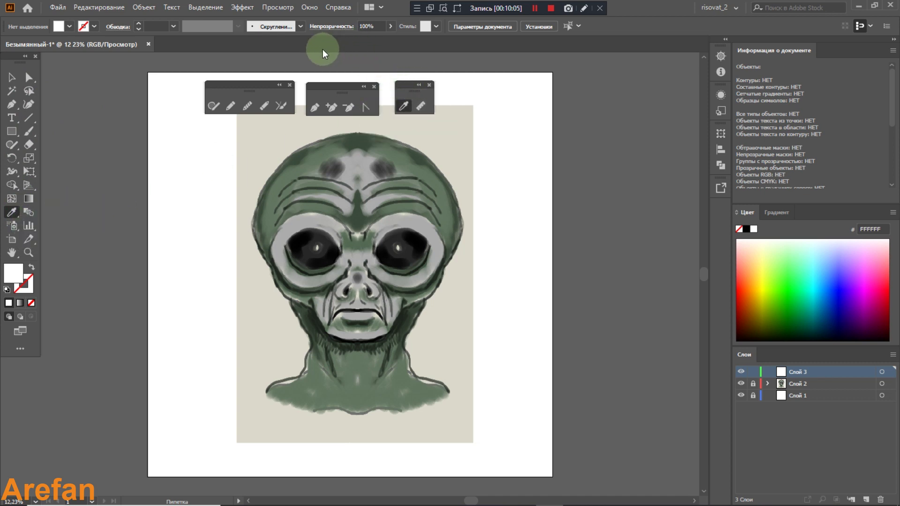
Display the Прозрачность options and place them beside the alien's head, clear of the floating tool sets
{"action": "left_click", "coordinate": [310, 8]}
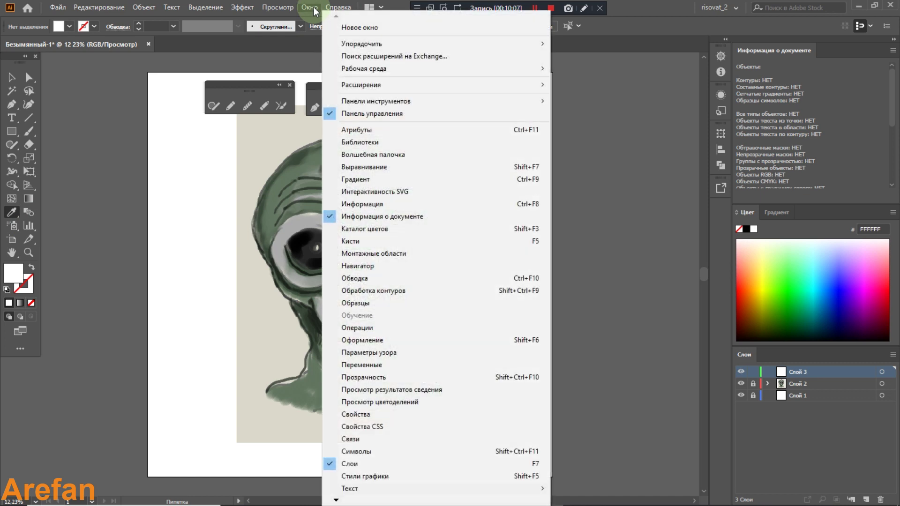
{"action": "left_click", "coordinate": [360, 379]}
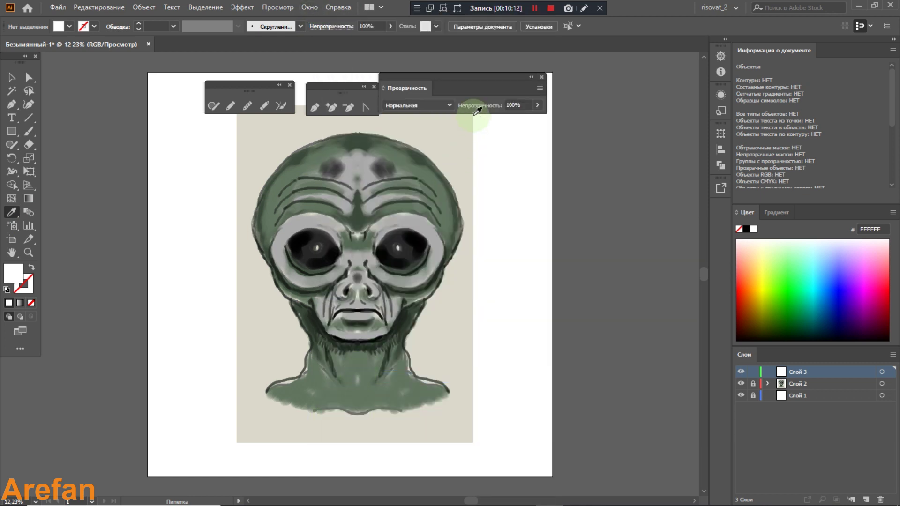
{"action": "mouse_move", "coordinate": [475, 76]}
{"action": "left_mouse_down"}
{"action": "mouse_move", "coordinate": [486, 100]}
{"action": "mouse_move", "coordinate": [573, 80]}
{"action": "mouse_move", "coordinate": [713, 167]}
{"action": "mouse_move", "coordinate": [857, 205]}
{"action": "mouse_move", "coordinate": [561, 97]}
{"action": "mouse_move", "coordinate": [258, 101]}
{"action": "mouse_move", "coordinate": [539, 109]}
{"action": "mouse_move", "coordinate": [418, 71]}
{"action": "mouse_move", "coordinate": [165, 117]}
{"action": "mouse_move", "coordinate": [163, 135]}
{"action": "left_mouse_up"}
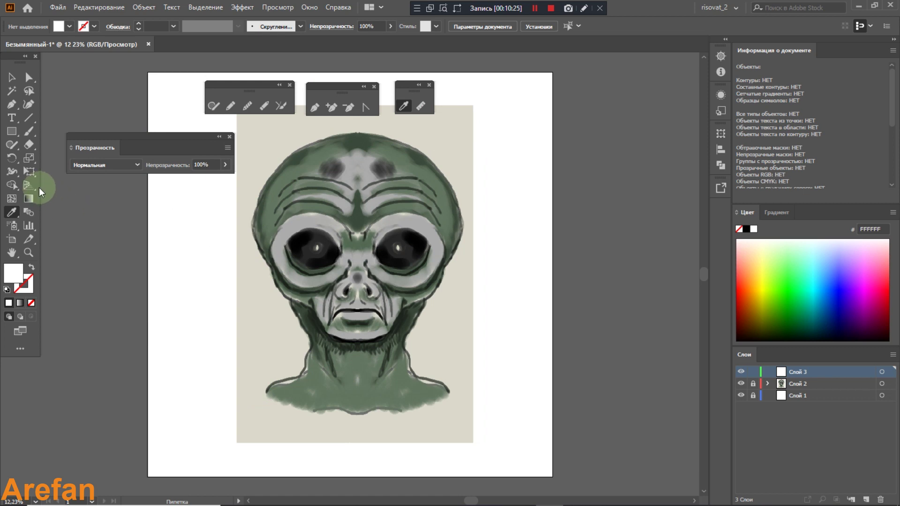
Detach the Eraser, Scissors and Knife tool group as a floating set and place it beside the Eyedropper set
{"action": "left_click", "coordinate": [33, 147]}
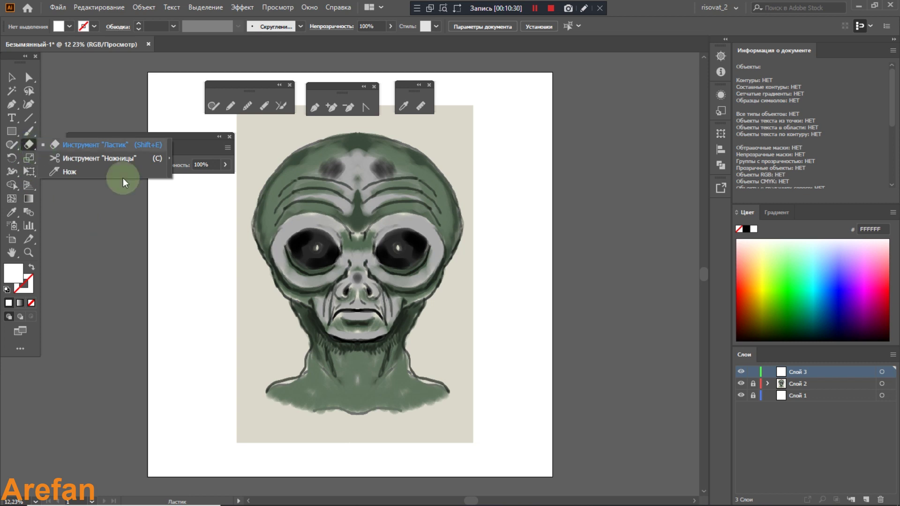
{"action": "left_click", "coordinate": [170, 157]}
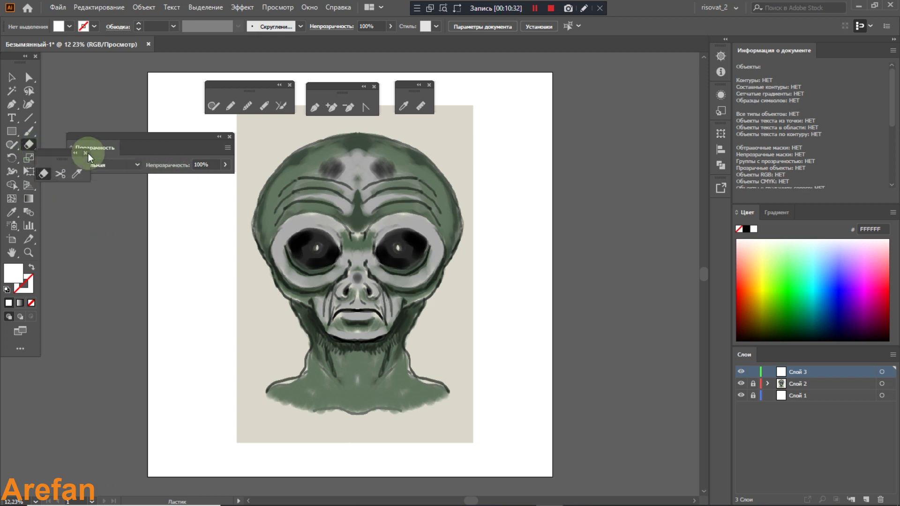
{"action": "mouse_move", "coordinate": [53, 152]}
{"action": "left_mouse_down"}
{"action": "mouse_move", "coordinate": [157, 182]}
{"action": "mouse_move", "coordinate": [175, 89]}
{"action": "mouse_move", "coordinate": [163, 85]}
{"action": "mouse_move", "coordinate": [479, 83]}
{"action": "left_mouse_up"}
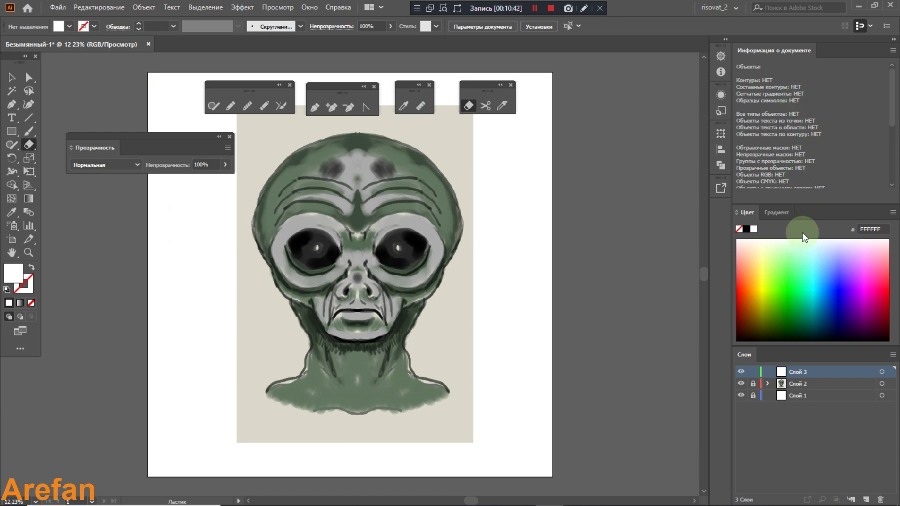
Compare the gradient and colour settings, and set the fill colour to red E52E2E
{"action": "left_click", "coordinate": [779, 213]}
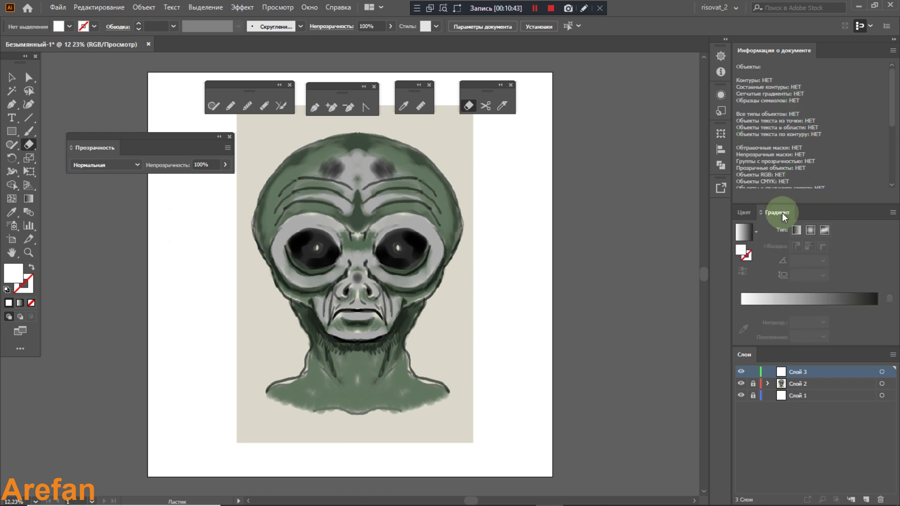
{"action": "left_click", "coordinate": [748, 213]}
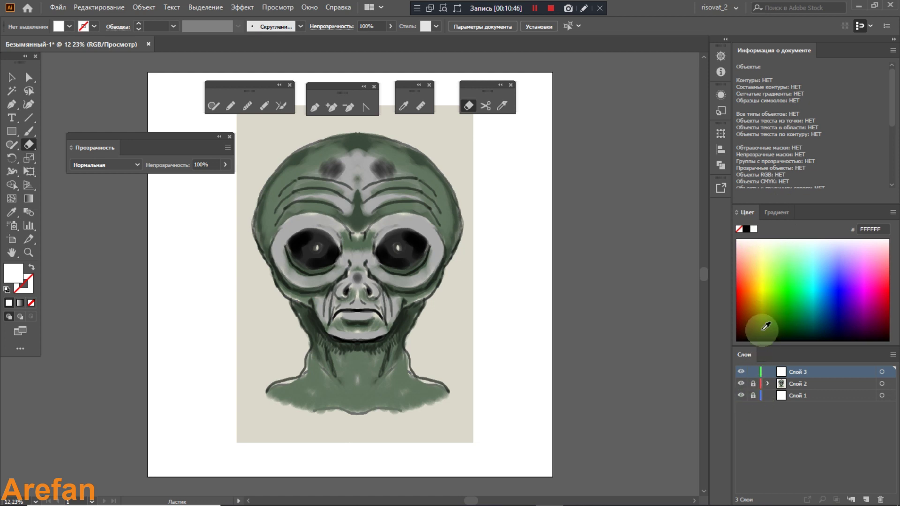
{"action": "double_click", "coordinate": [17, 274]}
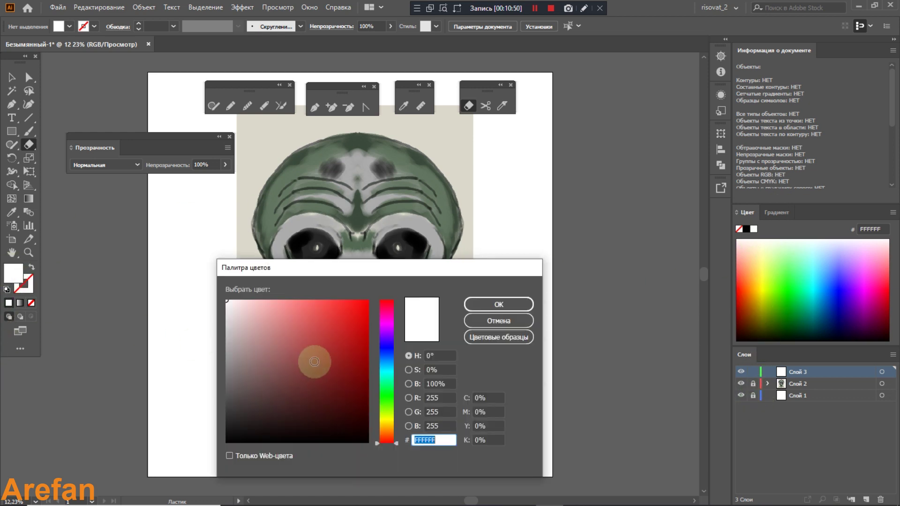
{"action": "left_click", "coordinate": [504, 305]}
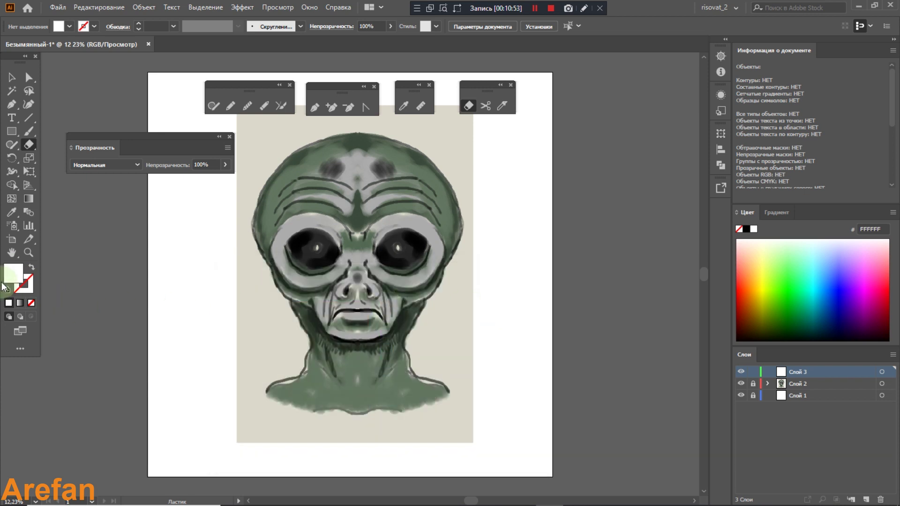
{"action": "double_click", "coordinate": [15, 277]}
{"action": "left_click", "coordinate": [340, 315]}
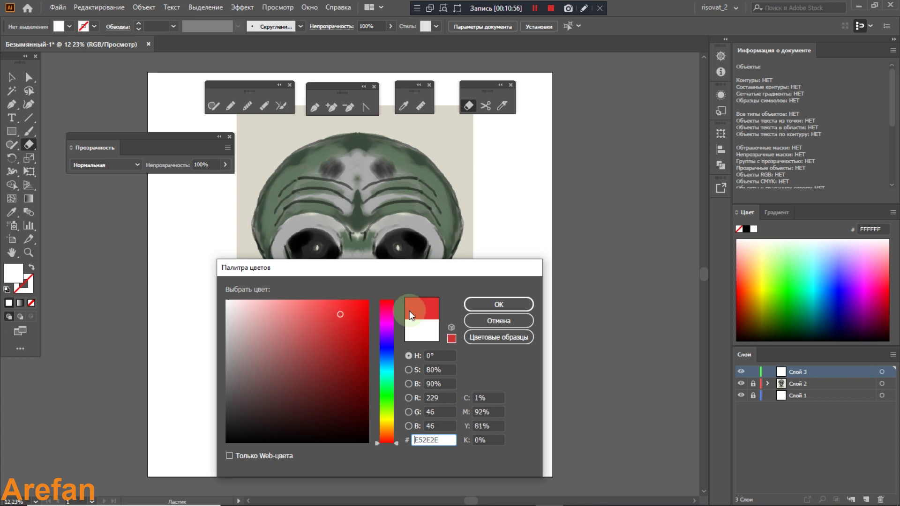
{"action": "left_click", "coordinate": [480, 305]}
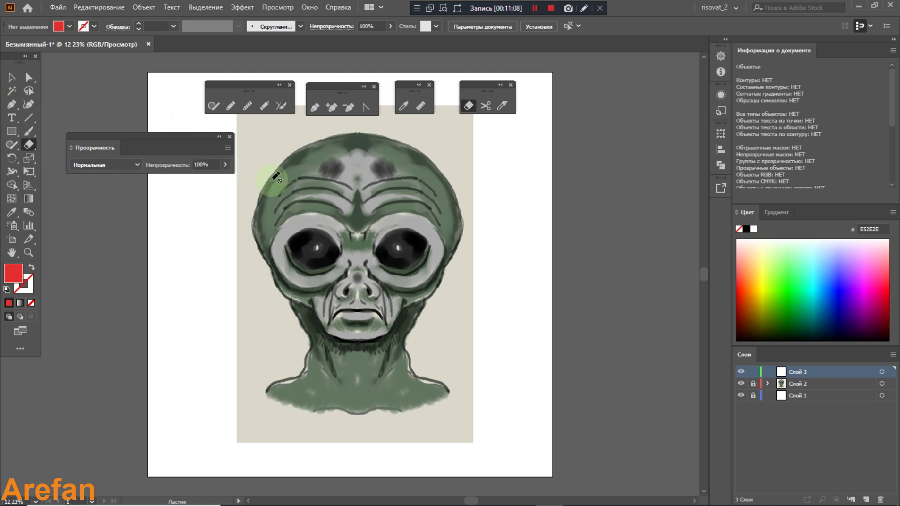
Trace the alien's right-hand eyeball with the Pencil as a closed outline about 519 × 389 px and fill it with black 040404 sampled from the eye
{"action": "left_click", "coordinate": [12, 145]}
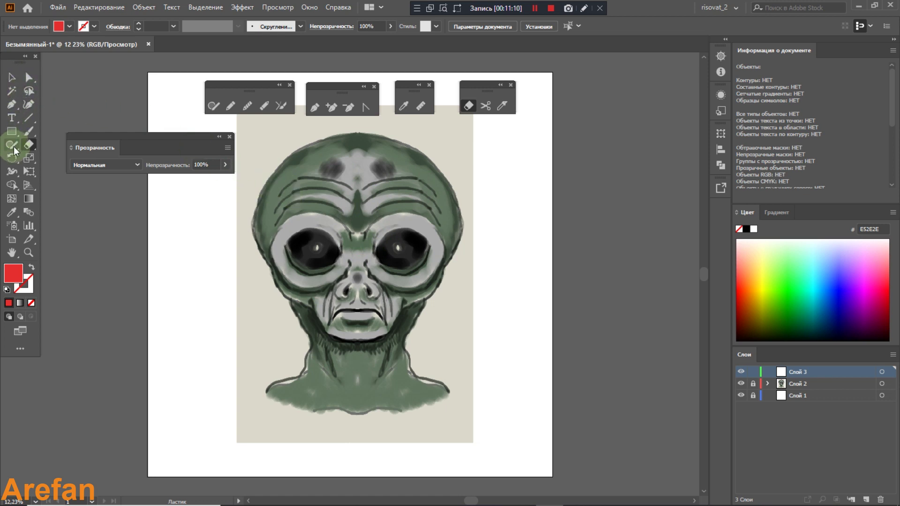
{"action": "left_click", "coordinate": [236, 106]}
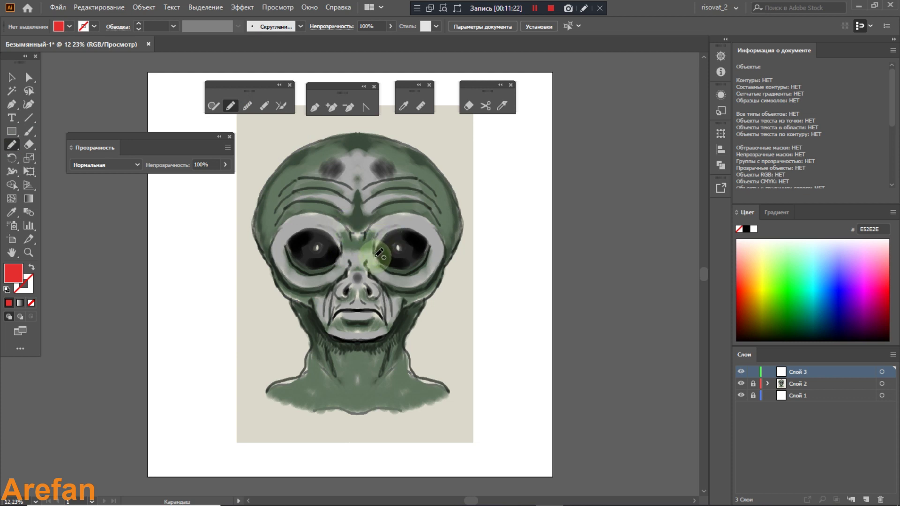
{"action": "mouse_move", "coordinate": [376, 254]}
{"action": "left_mouse_down"}
{"action": "mouse_move", "coordinate": [401, 230]}
{"action": "mouse_move", "coordinate": [428, 239]}
{"action": "mouse_move", "coordinate": [419, 264]}
{"action": "mouse_move", "coordinate": [381, 257]}
{"action": "left_mouse_up"}
{"action": "left_click_drag", "start_coordinate": [380, 253], "coordinate": [378, 249]}
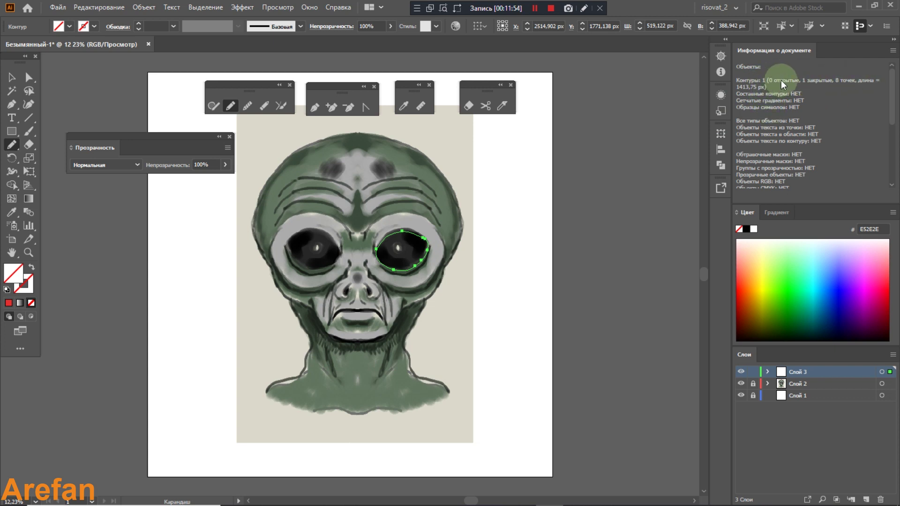
{"action": "left_click", "coordinate": [405, 106]}
{"action": "left_click", "coordinate": [385, 253]}
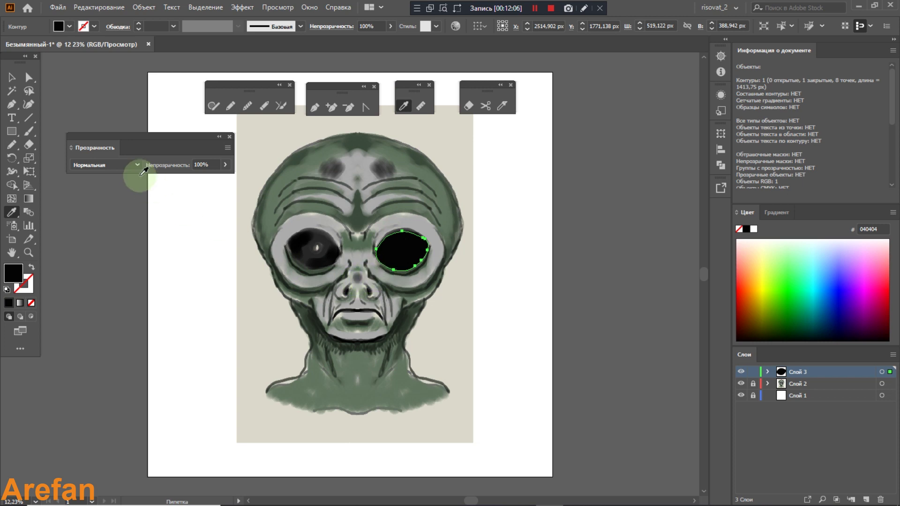
Add extra anchor points along the inner edge of the black eye shape, on the side facing the nose
{"action": "left_click", "coordinate": [330, 108]}
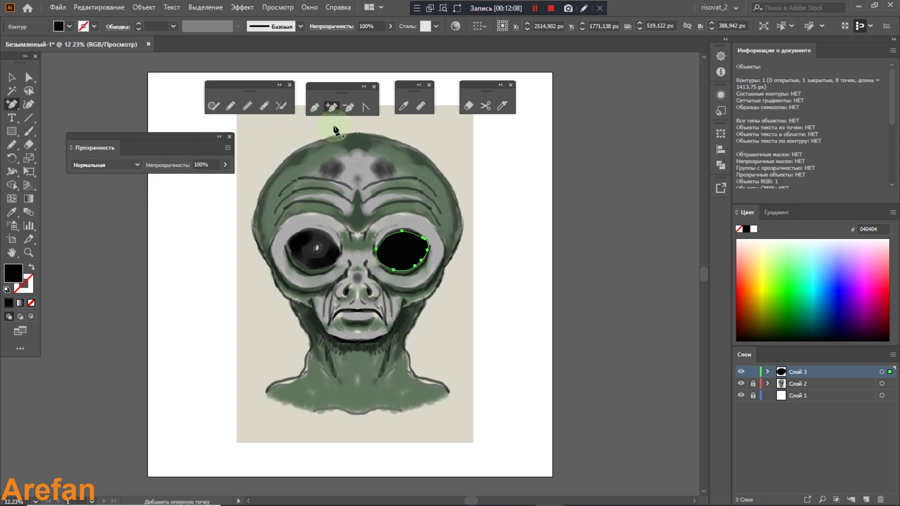
{"action": "left_click", "coordinate": [379, 261]}
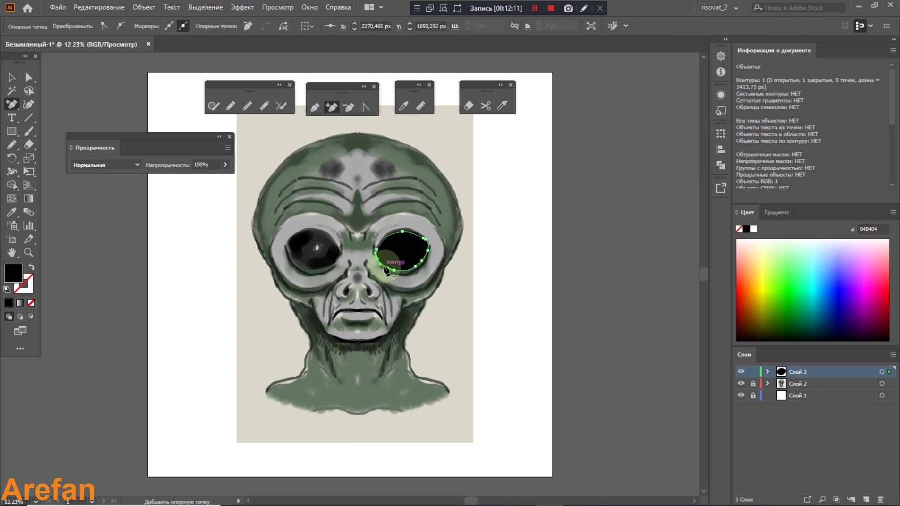
{"action": "left_click", "coordinate": [383, 266]}
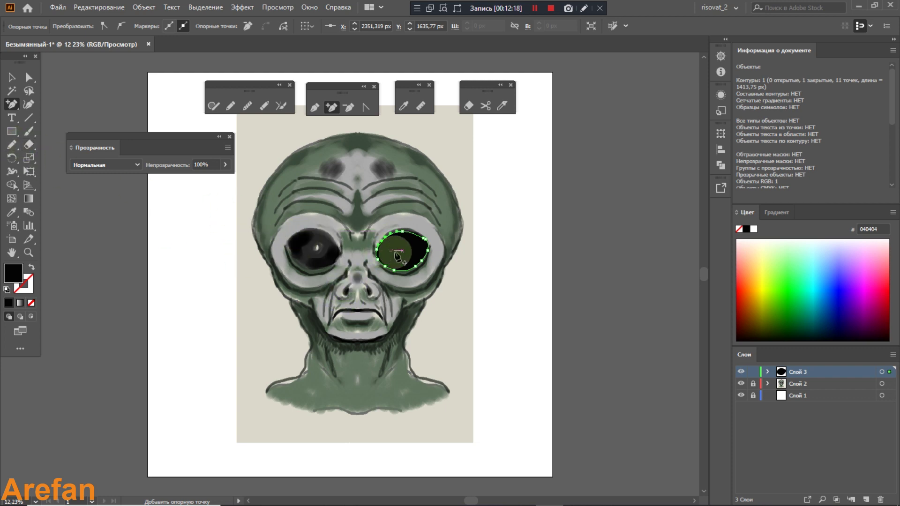
Add more anchor points along the outer and upper edges of the black eye shape
{"action": "left_click", "coordinate": [428, 245]}
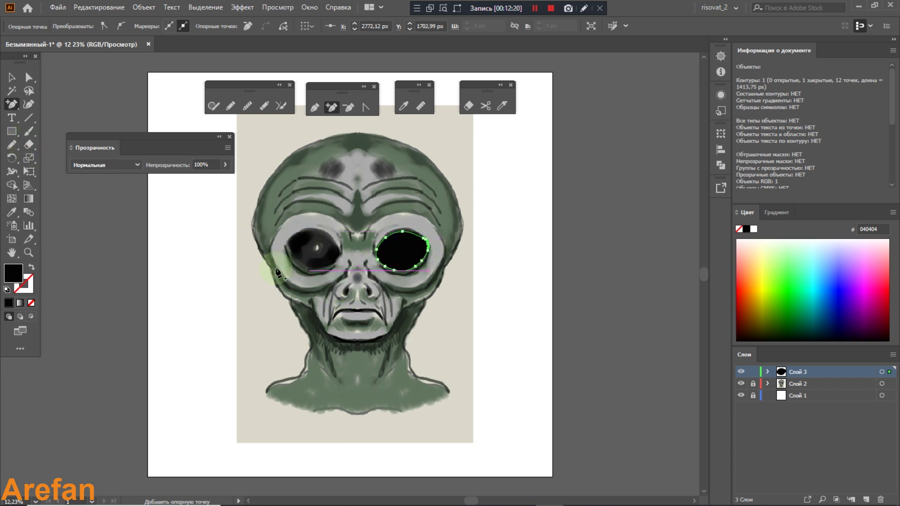
{"action": "left_click", "coordinate": [247, 106]}
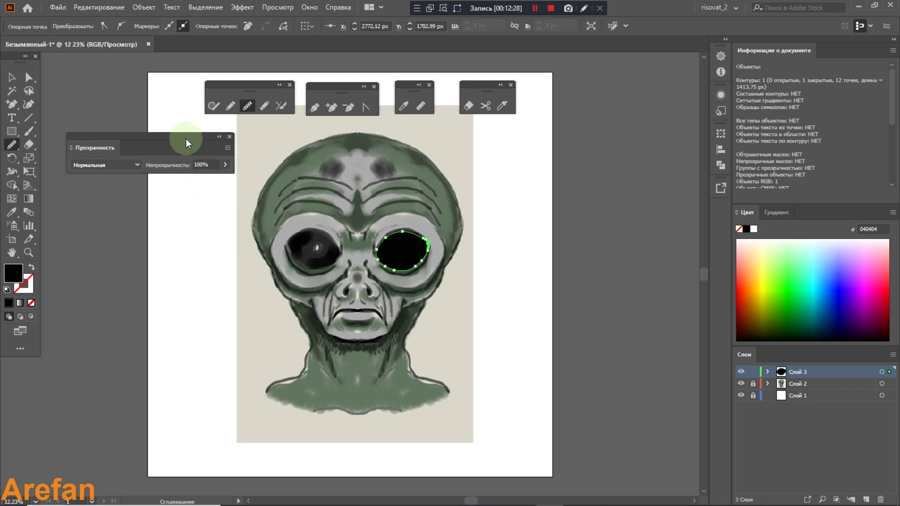
{"action": "left_click", "coordinate": [231, 106]}
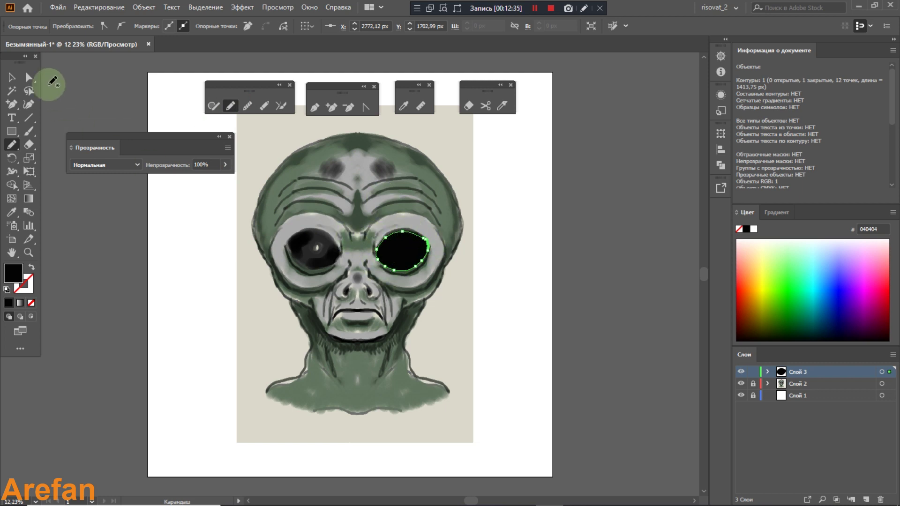
{"action": "left_click", "coordinate": [12, 78]}
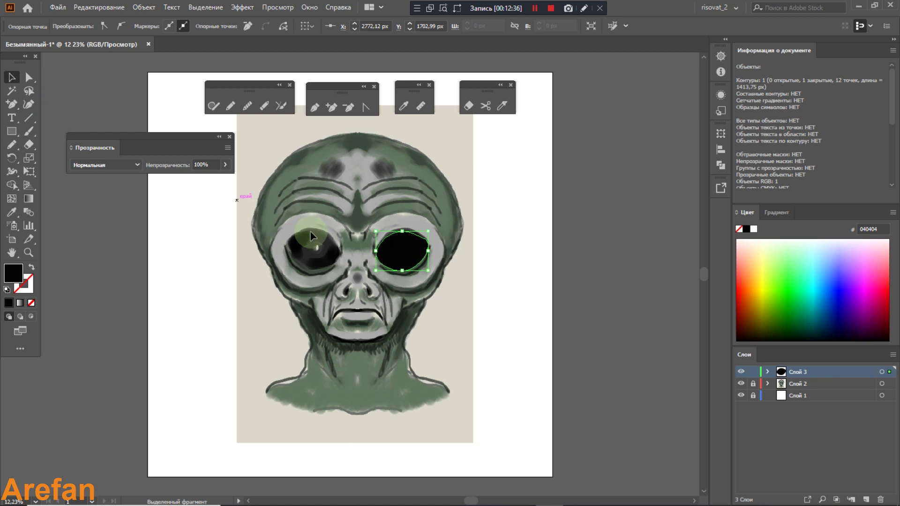
{"action": "left_click", "coordinate": [395, 247]}
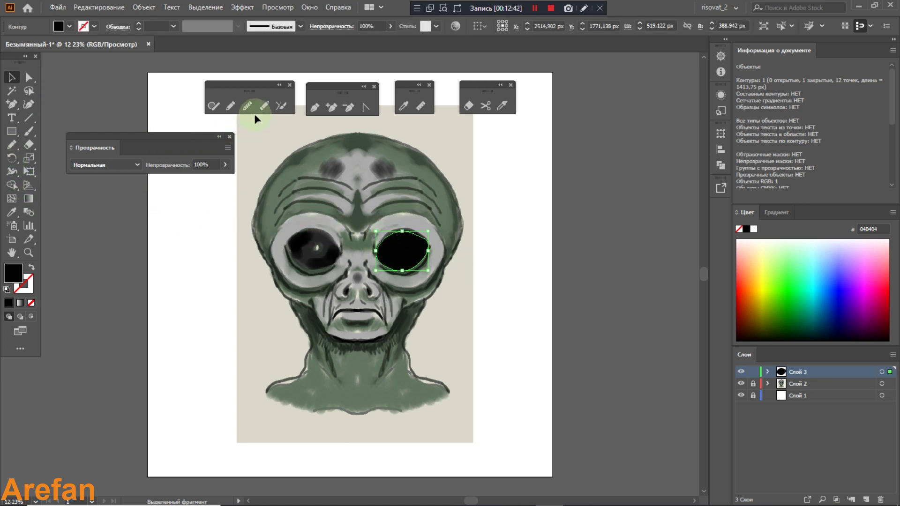
{"action": "left_click", "coordinate": [331, 103]}
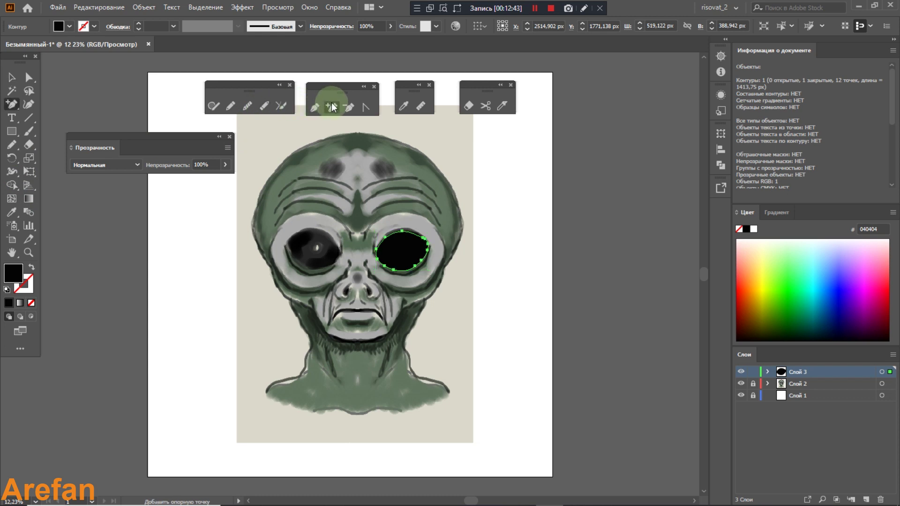
{"action": "left_click", "coordinate": [422, 239]}
{"action": "left_click", "coordinate": [415, 231]}
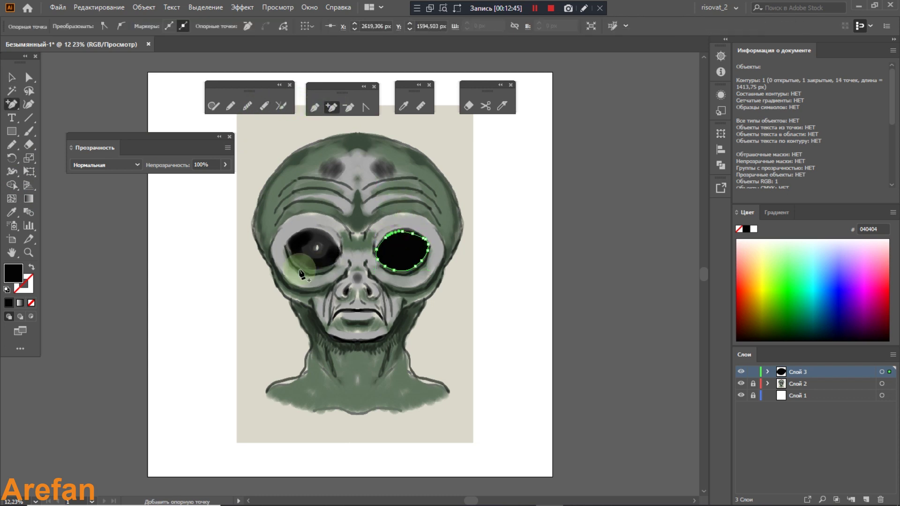
Smooth the black eye shape's outline with the Smooth tool and add an anchor point on its inner edge facing the nose
{"action": "left_click", "coordinate": [247, 106]}
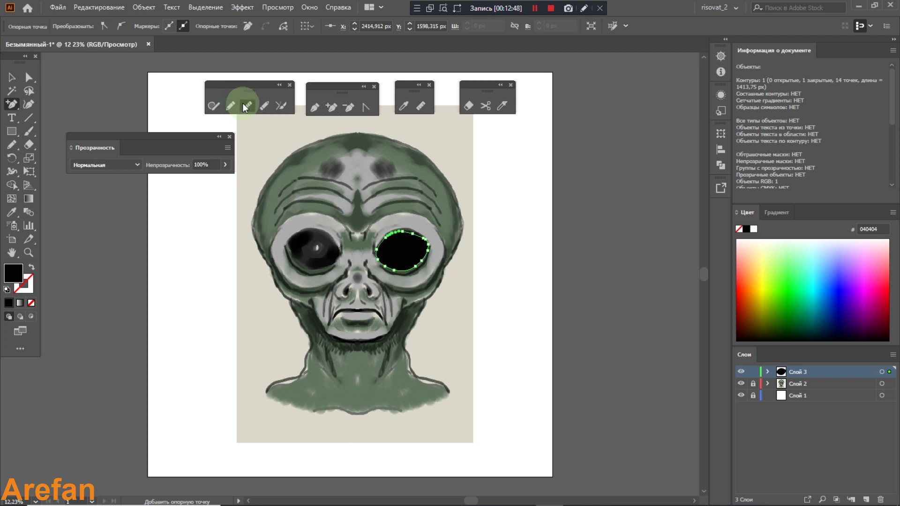
{"action": "mouse_move", "coordinate": [376, 250]}
{"action": "left_mouse_down"}
{"action": "mouse_move", "coordinate": [392, 231]}
{"action": "mouse_move", "coordinate": [415, 229]}
{"action": "mouse_move", "coordinate": [436, 253]}
{"action": "mouse_move", "coordinate": [429, 247]}
{"action": "mouse_move", "coordinate": [413, 265]}
{"action": "mouse_move", "coordinate": [362, 285]}
{"action": "left_mouse_up"}
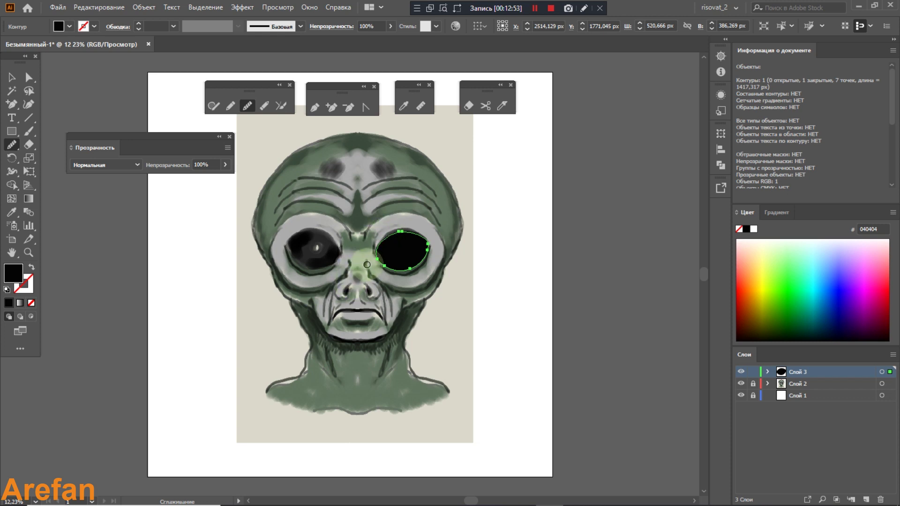
{"action": "left_click", "coordinate": [15, 109]}
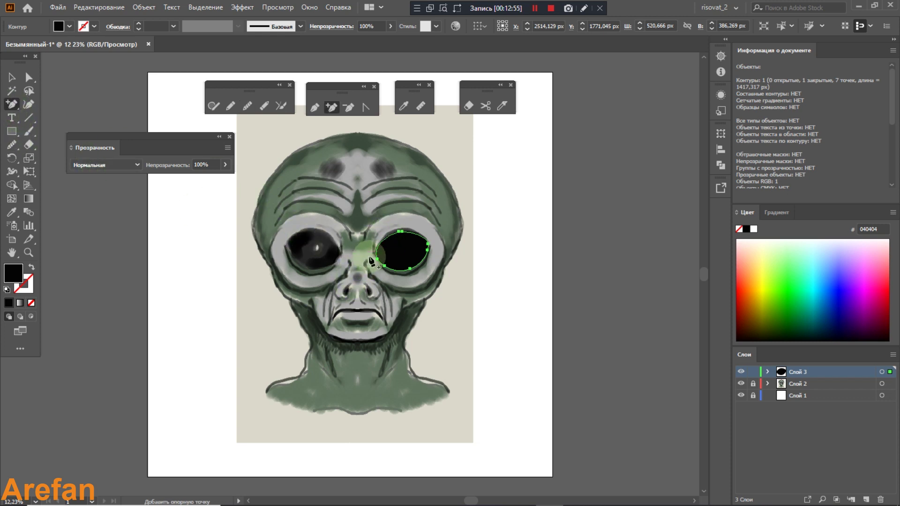
{"action": "left_click", "coordinate": [380, 250]}
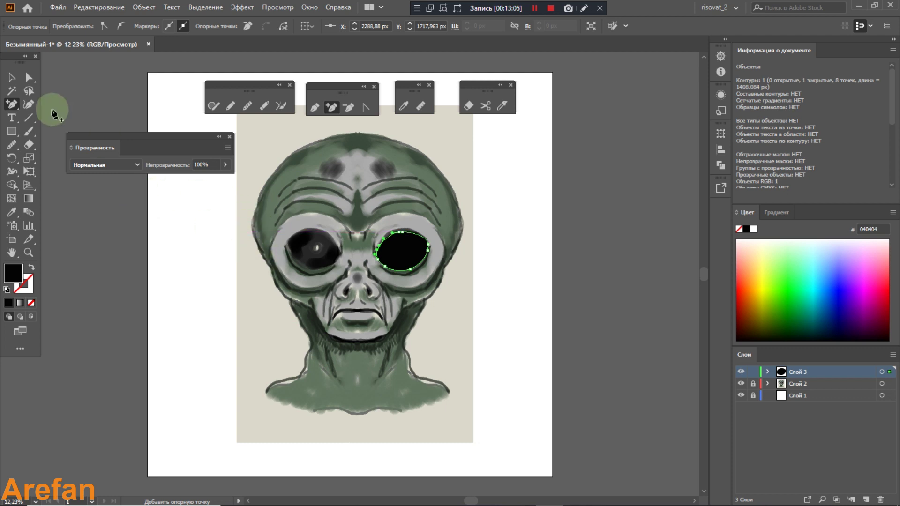
Select the black eye shape and paste a copy of it in place, directly in front of the original
{"action": "left_click", "coordinate": [12, 77]}
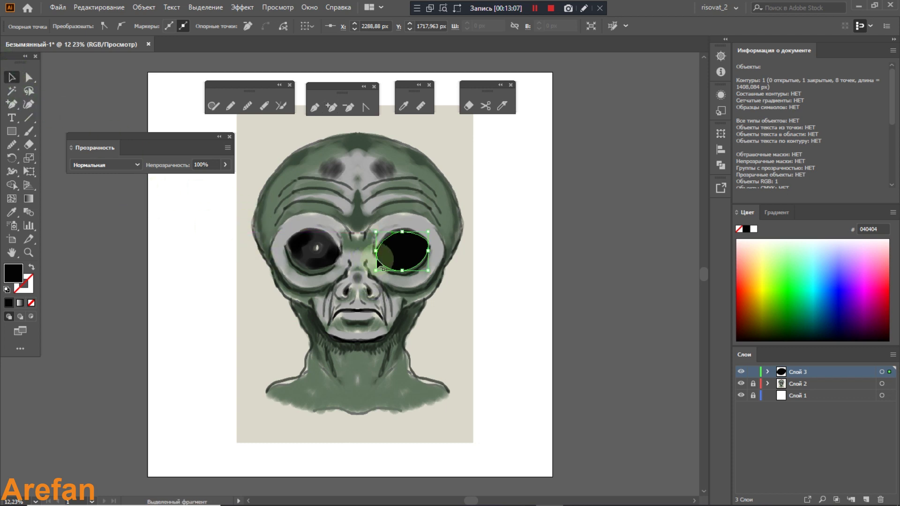
{"action": "scroll", "coordinate": [465, 288], "scroll_direction": "down", "scroll_amount": 1}
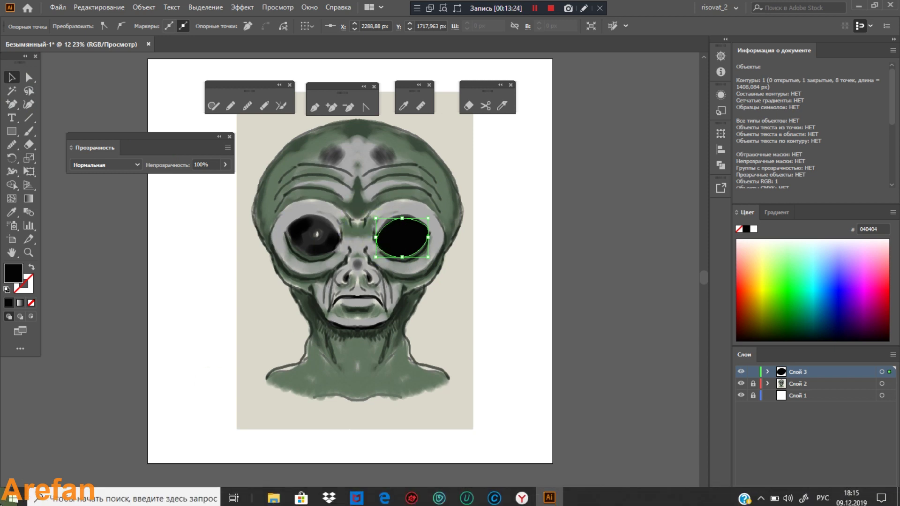
{"action": "left_click", "coordinate": [535, 9]}
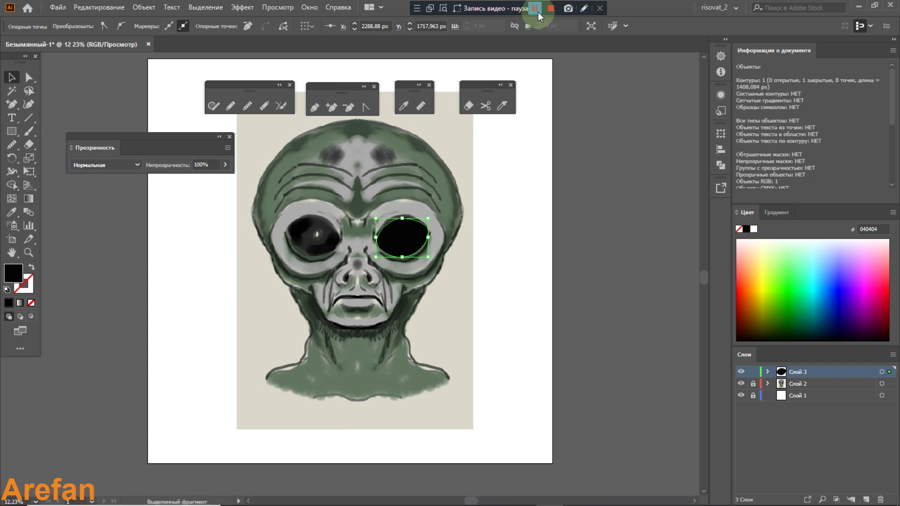
{"action": "left_click", "coordinate": [535, 9]}
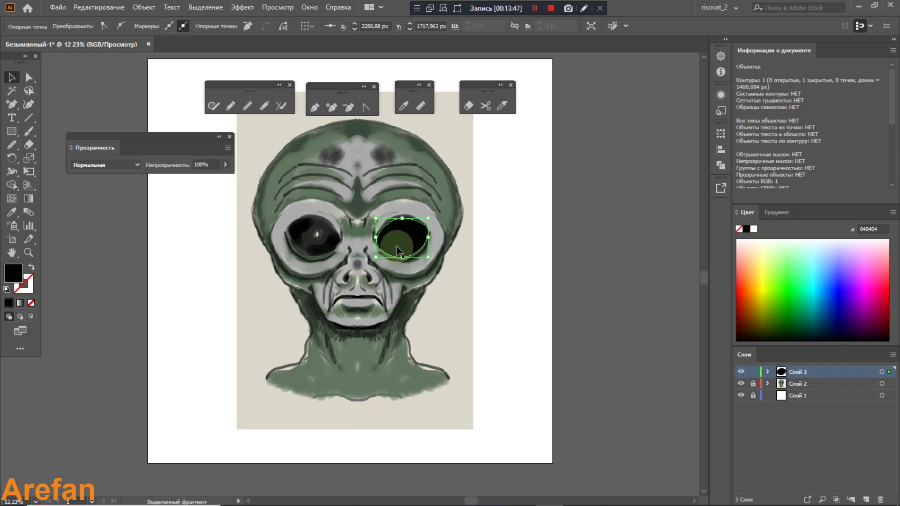
{"action": "left_click", "coordinate": [398, 241]}
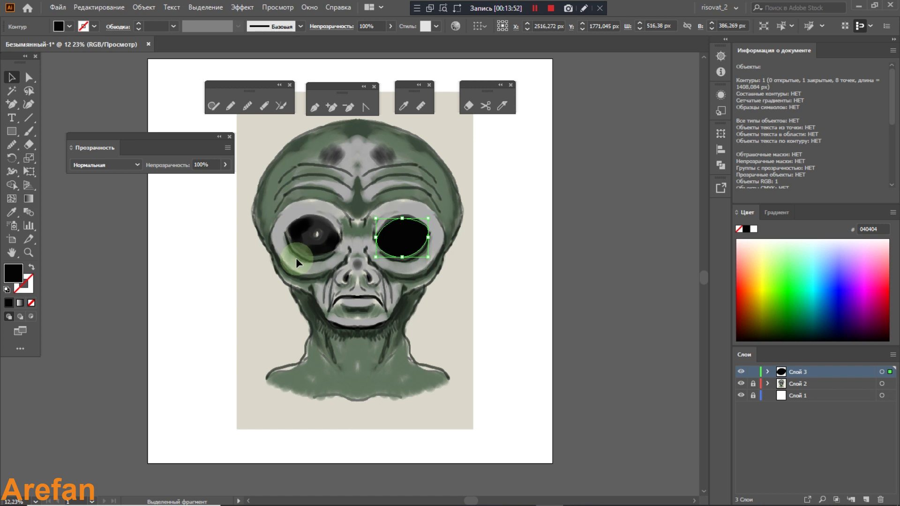
{"action": "key", "text": "a"}
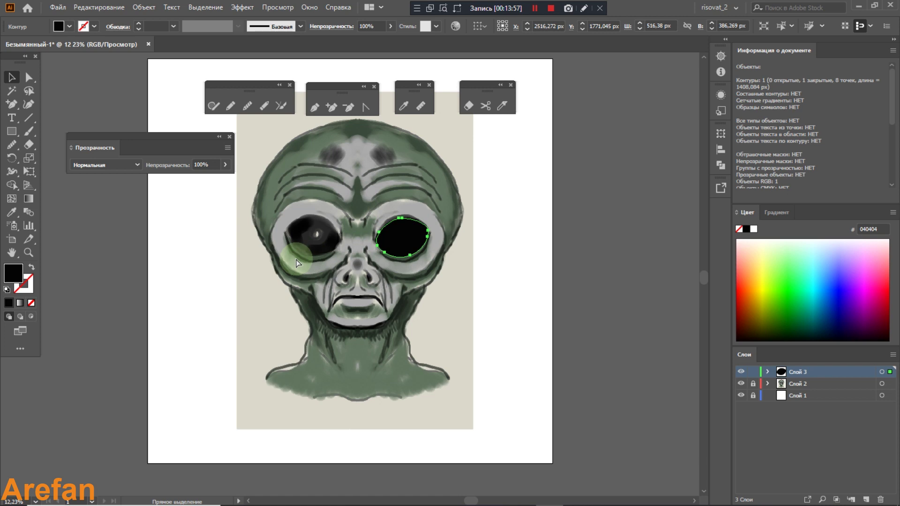
{"action": "key", "text": "v"}
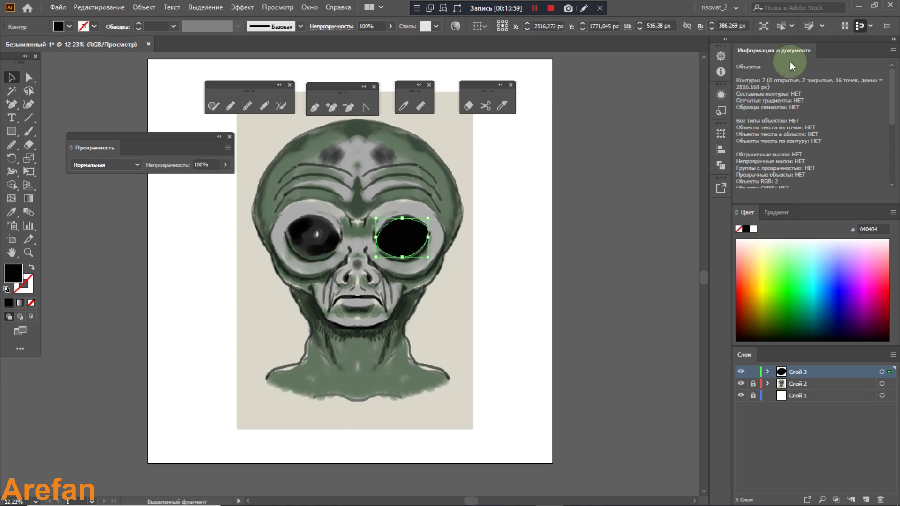
{"action": "left_click", "coordinate": [585, 9]}
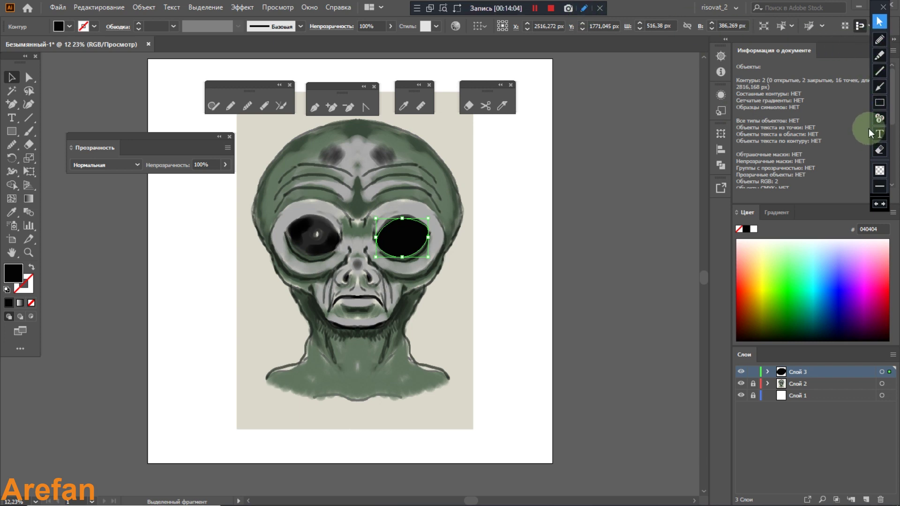
{"action": "left_click", "coordinate": [880, 40]}
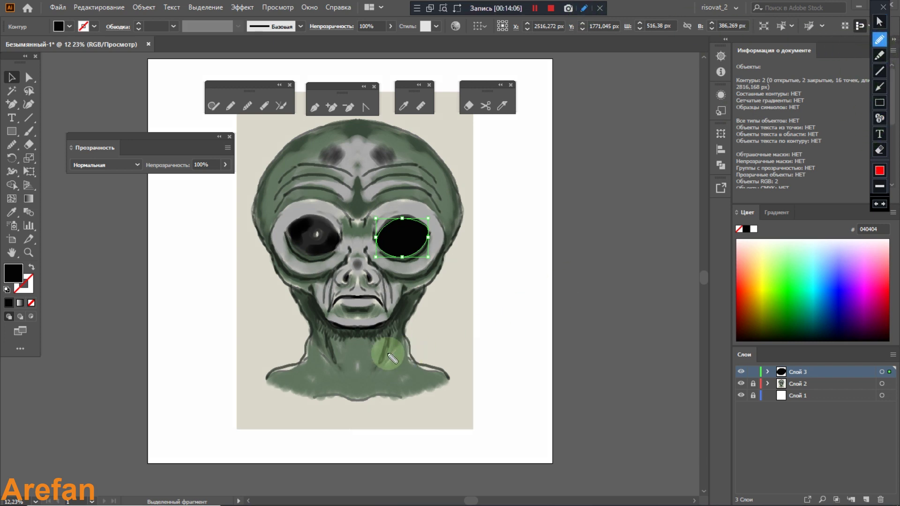
{"action": "mouse_move", "coordinate": [215, 373]}
{"action": "left_mouse_down"}
{"action": "mouse_move", "coordinate": [164, 384]}
{"action": "mouse_move", "coordinate": [198, 440]}
{"action": "mouse_move", "coordinate": [230, 434]}
{"action": "left_mouse_up"}
{"action": "left_click_drag", "start_coordinate": [253, 375], "coordinate": [244, 433]}
{"action": "mouse_move", "coordinate": [229, 399]}
{"action": "left_mouse_down"}
{"action": "mouse_move", "coordinate": [271, 409]}
{"action": "mouse_move", "coordinate": [275, 427]}
{"action": "mouse_move", "coordinate": [288, 407]}
{"action": "mouse_move", "coordinate": [308, 431]}
{"action": "mouse_move", "coordinate": [328, 434]}
{"action": "mouse_move", "coordinate": [382, 411]}
{"action": "mouse_move", "coordinate": [365, 420]}
{"action": "left_mouse_up"}
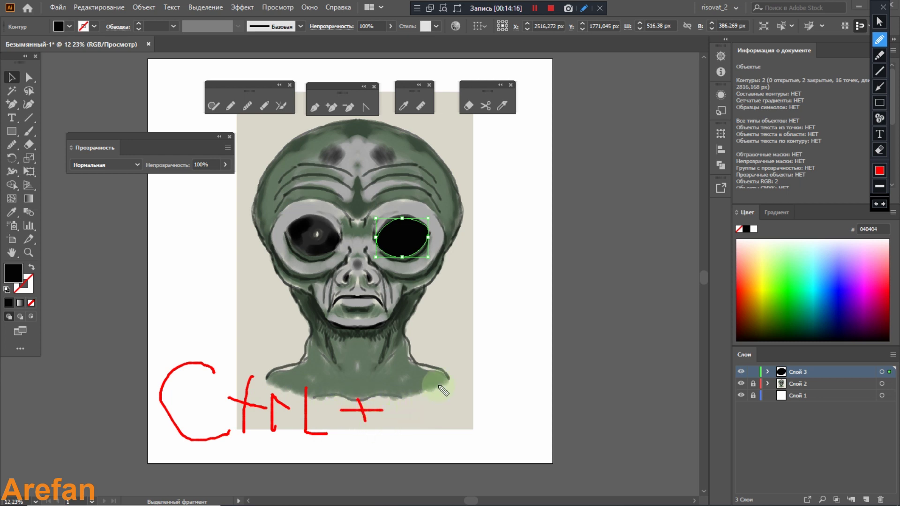
{"action": "mouse_move", "coordinate": [437, 381]}
{"action": "left_mouse_down"}
{"action": "mouse_move", "coordinate": [415, 432]}
{"action": "mouse_move", "coordinate": [440, 435]}
{"action": "left_mouse_up"}
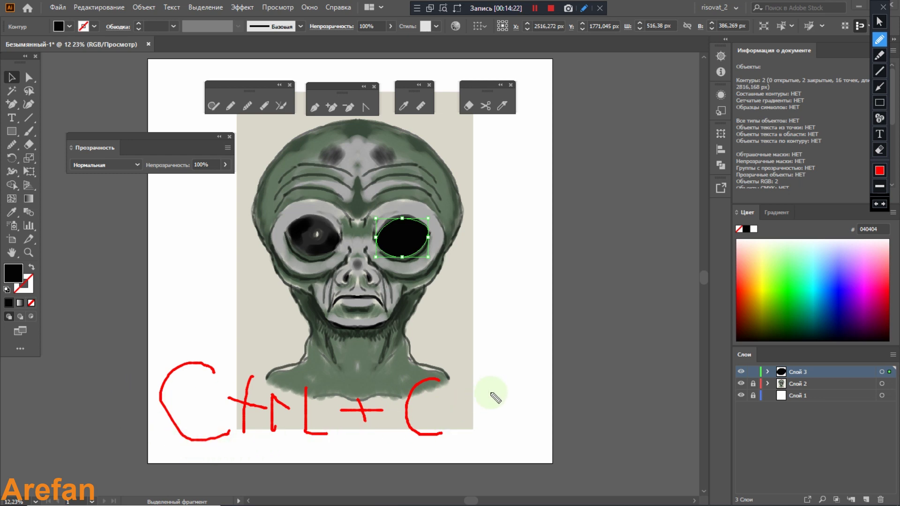
{"action": "mouse_move", "coordinate": [470, 405]}
{"action": "left_mouse_down"}
{"action": "mouse_move", "coordinate": [499, 407]}
{"action": "mouse_move", "coordinate": [493, 399]}
{"action": "mouse_move", "coordinate": [500, 416]}
{"action": "left_mouse_up"}
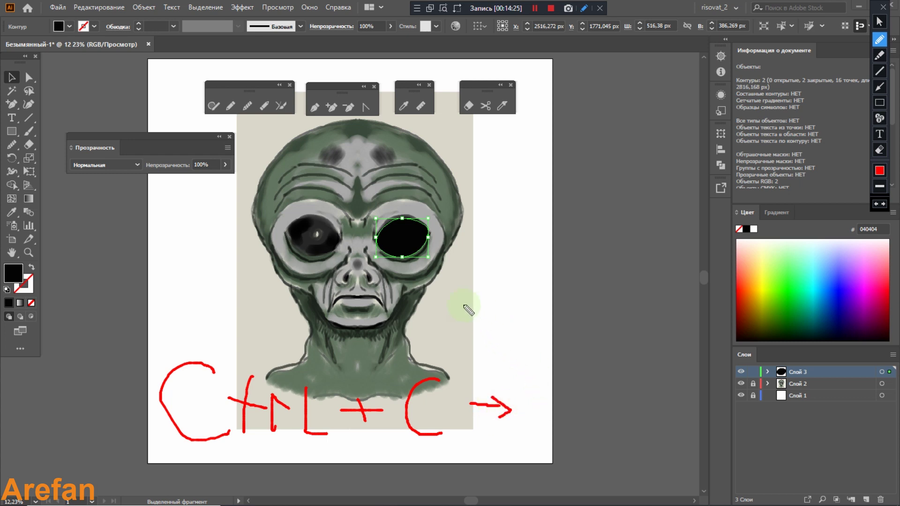
{"action": "mouse_move", "coordinate": [465, 305]}
{"action": "left_mouse_down"}
{"action": "mouse_move", "coordinate": [458, 339]}
{"action": "mouse_move", "coordinate": [478, 341]}
{"action": "mouse_move", "coordinate": [484, 323]}
{"action": "mouse_move", "coordinate": [518, 346]}
{"action": "mouse_move", "coordinate": [558, 322]}
{"action": "mouse_move", "coordinate": [543, 334]}
{"action": "left_mouse_up"}
{"action": "left_click_drag", "start_coordinate": [573, 295], "coordinate": [580, 351]}
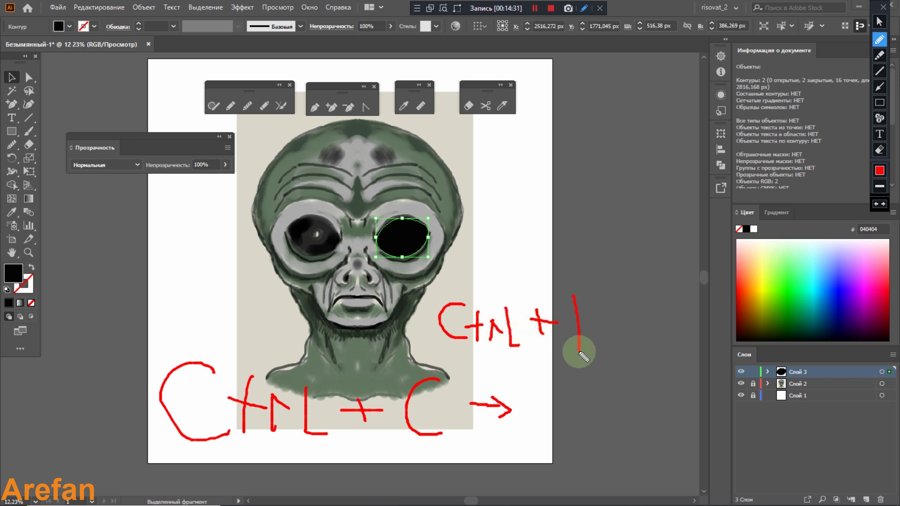
{"action": "mouse_move", "coordinate": [577, 310]}
{"action": "left_mouse_down"}
{"action": "mouse_move", "coordinate": [598, 308]}
{"action": "mouse_move", "coordinate": [565, 293]}
{"action": "left_mouse_up"}
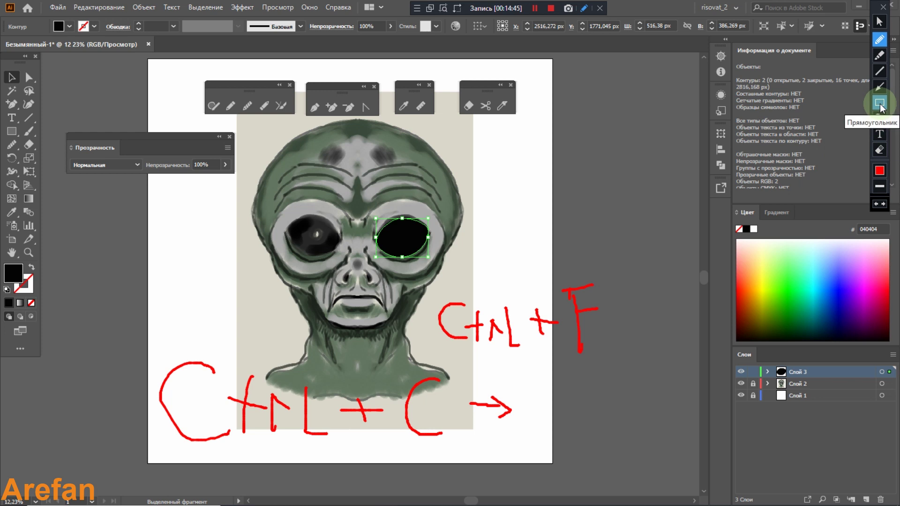
{"action": "left_click", "coordinate": [879, 57]}
{"action": "mouse_move", "coordinate": [117, 299]}
{"action": "left_mouse_down"}
{"action": "mouse_move", "coordinate": [149, 402]}
{"action": "mouse_move", "coordinate": [513, 389]}
{"action": "mouse_move", "coordinate": [590, 309]}
{"action": "mouse_move", "coordinate": [391, 333]}
{"action": "mouse_move", "coordinate": [108, 343]}
{"action": "mouse_move", "coordinate": [140, 383]}
{"action": "left_mouse_up"}
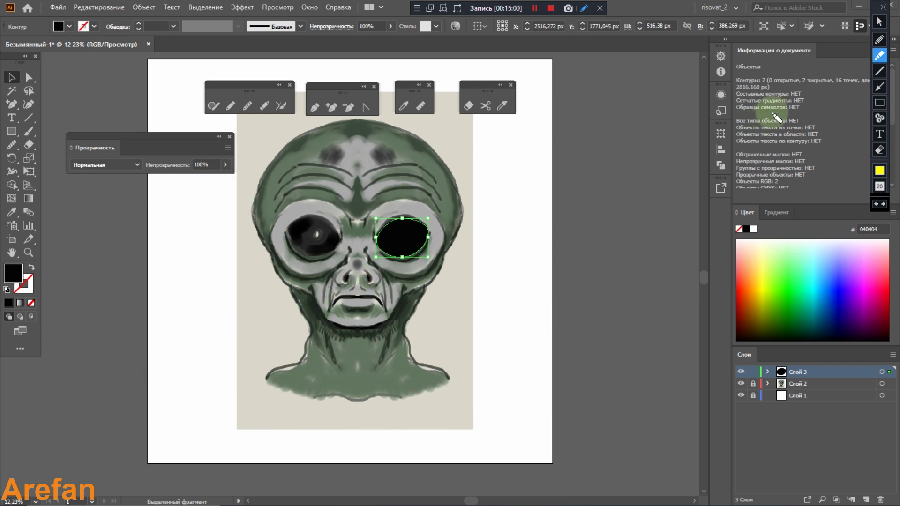
{"action": "left_click", "coordinate": [879, 23]}
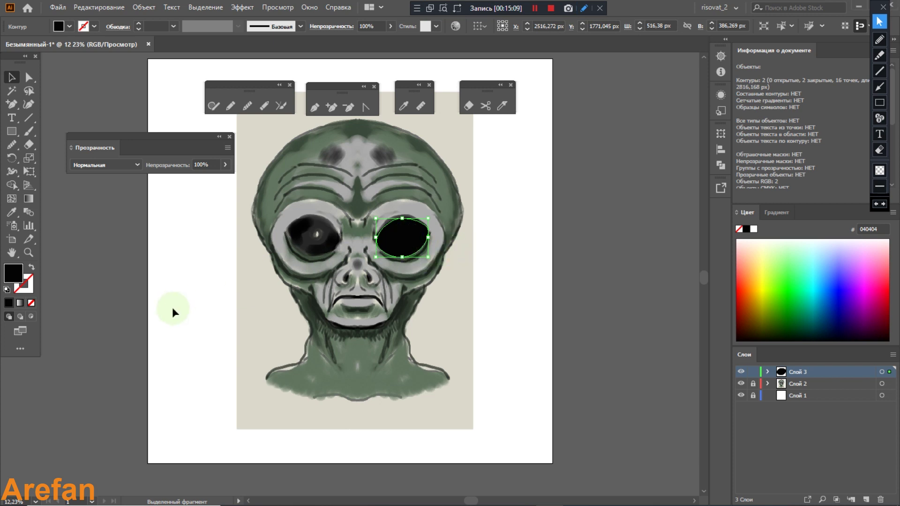
Paste another copy of the black eye shape in place and try moving the stacked copies out of the eye socket
{"action": "key", "text": "ctrl+c"}
{"action": "key", "text": "ctrl+f"}
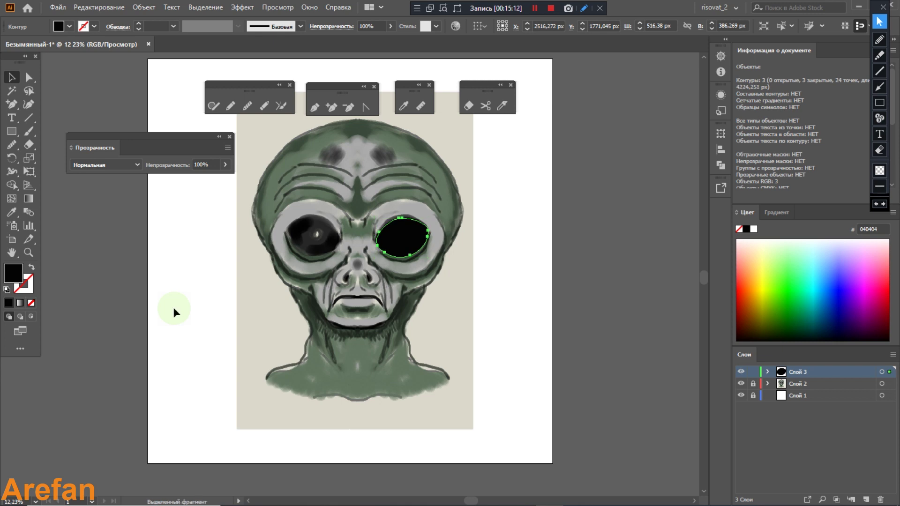
{"action": "left_click_drag", "start_coordinate": [381, 254], "coordinate": [440, 350]}
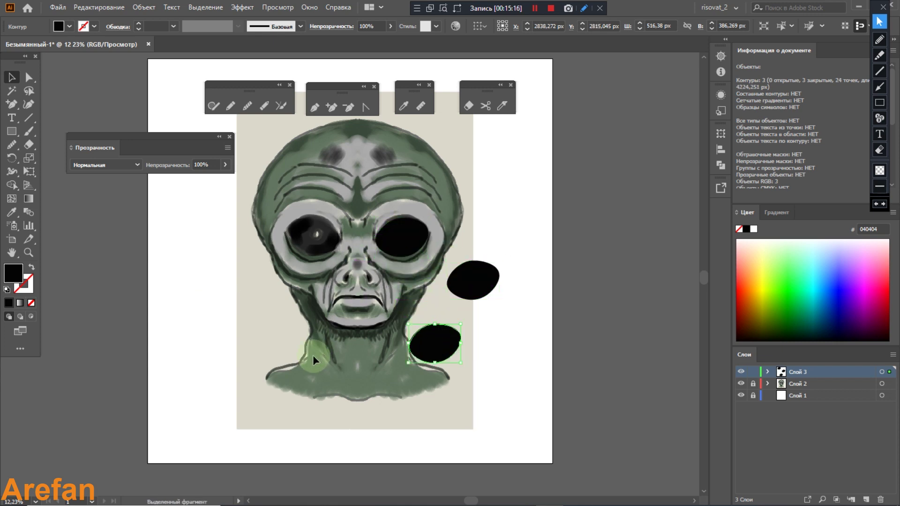
{"action": "key", "text": "ctrl+z"}
{"action": "key", "text": "ctrl+z"}
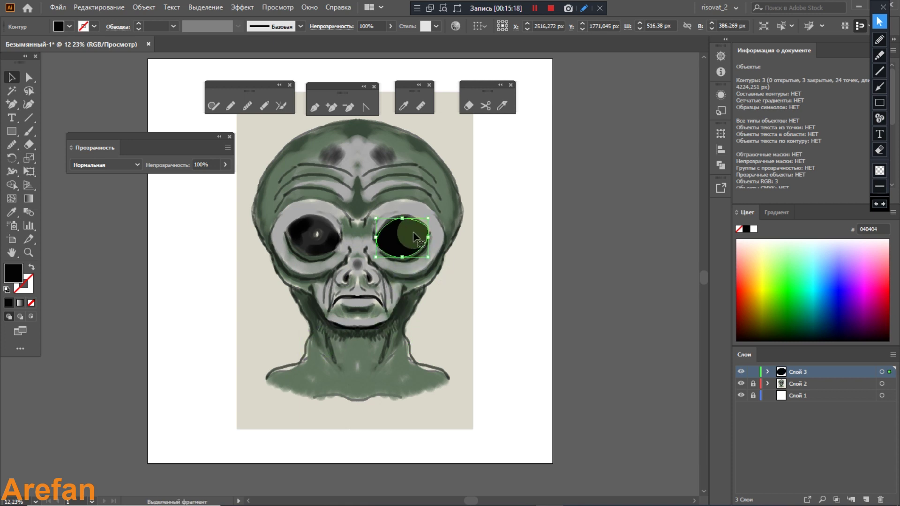
Try moving the stacked eye copies towards the neck again, and delete the copy left beside the cheek
{"action": "left_click_drag", "start_coordinate": [423, 248], "coordinate": [374, 356]}
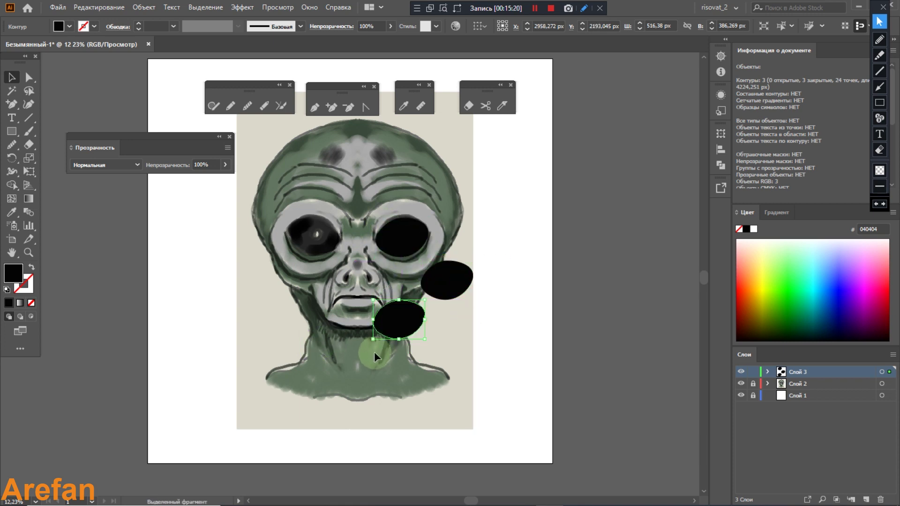
{"action": "key", "text": "ctrl+z"}
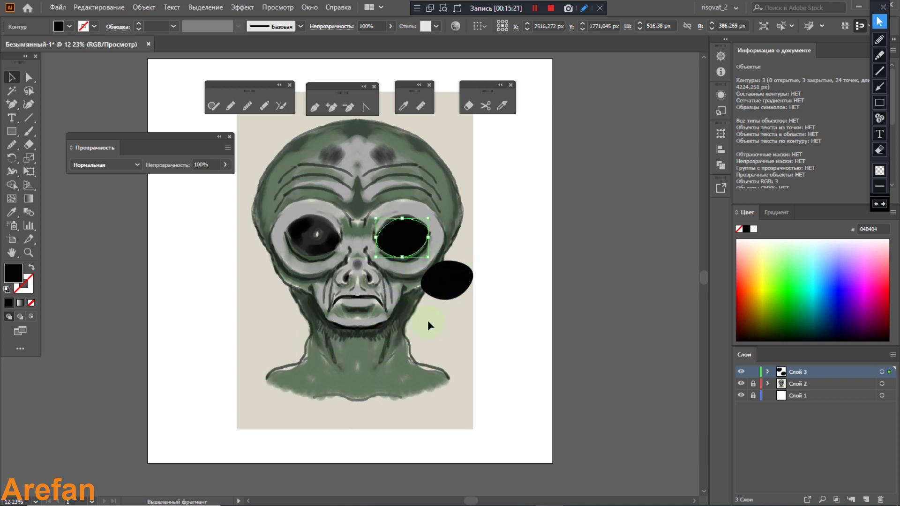
{"action": "left_click", "coordinate": [462, 283]}
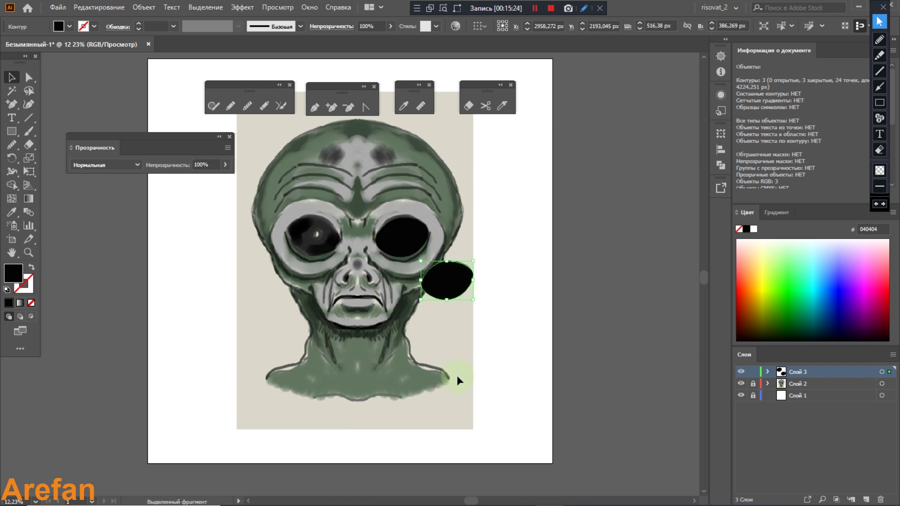
{"action": "key", "text": "Delete"}
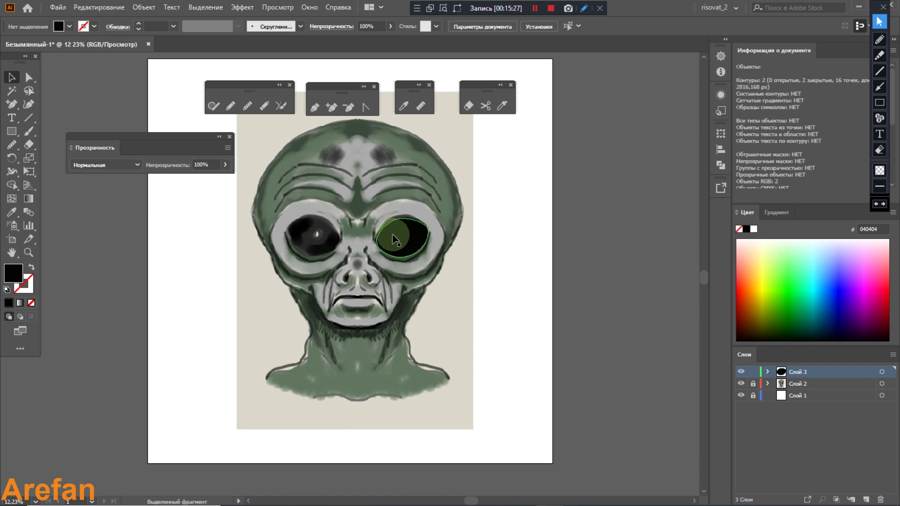
Select the black shape over the right-hand eye and detach the Rotate and Reflect tools as a floating palette
{"action": "left_click", "coordinate": [393, 240]}
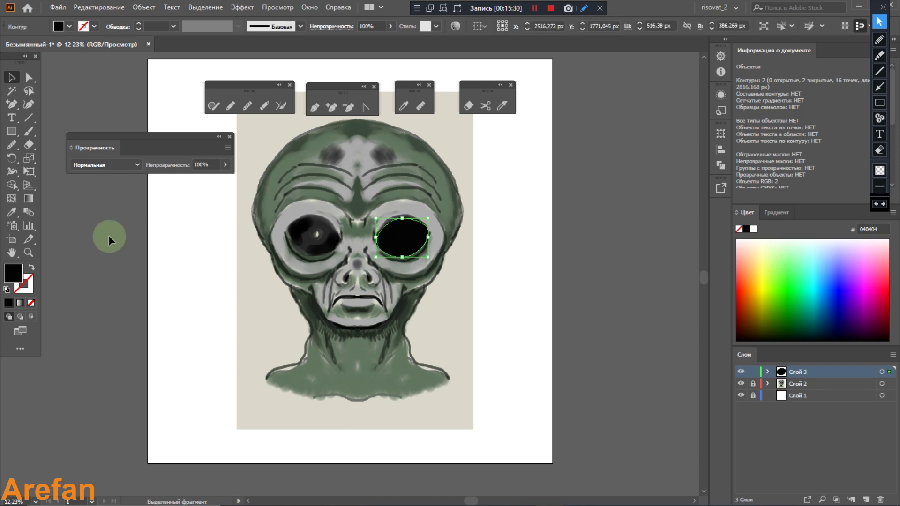
{"action": "left_click", "coordinate": [17, 162]}
{"action": "left_click_drag", "start_coordinate": [149, 162], "coordinate": [186, 162]}
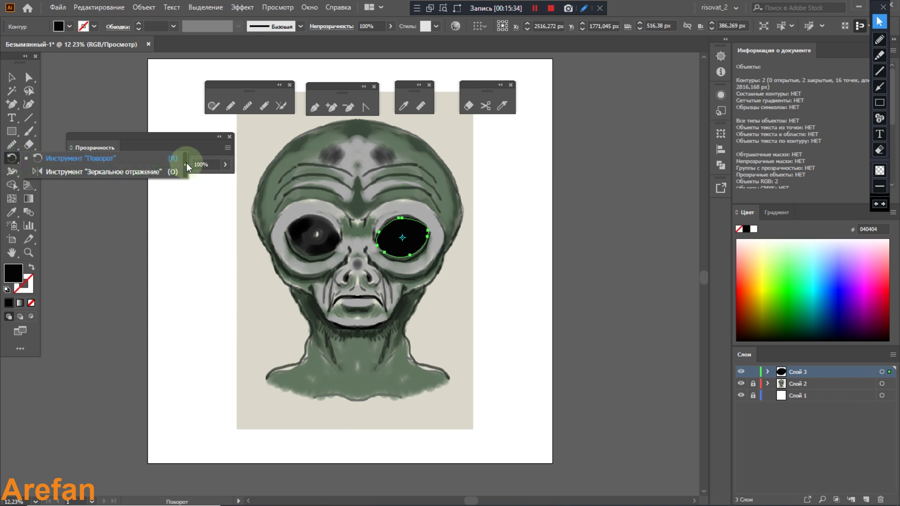
{"action": "left_click_drag", "start_coordinate": [25, 165], "coordinate": [195, 189]}
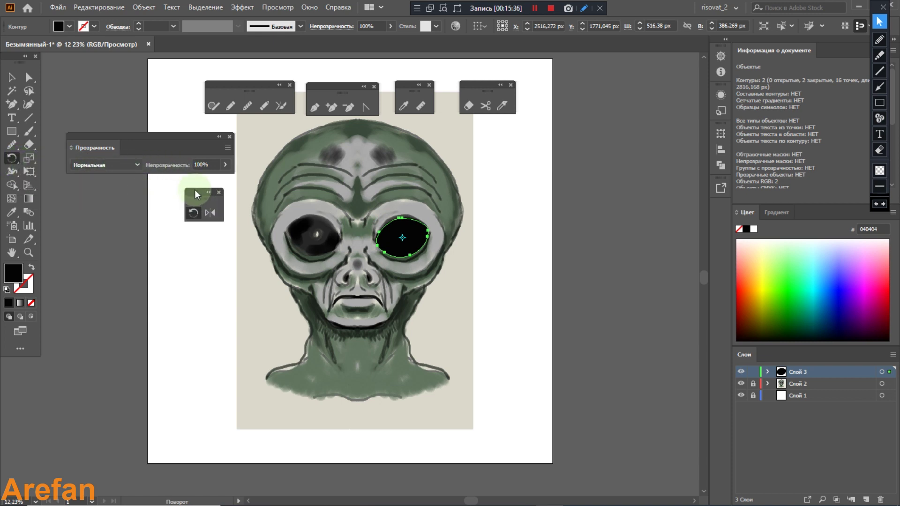
Reflect the selected black eye shape about a point on the bridge of the nose, over to the left-hand eye socket
{"action": "left_click", "coordinate": [213, 212]}
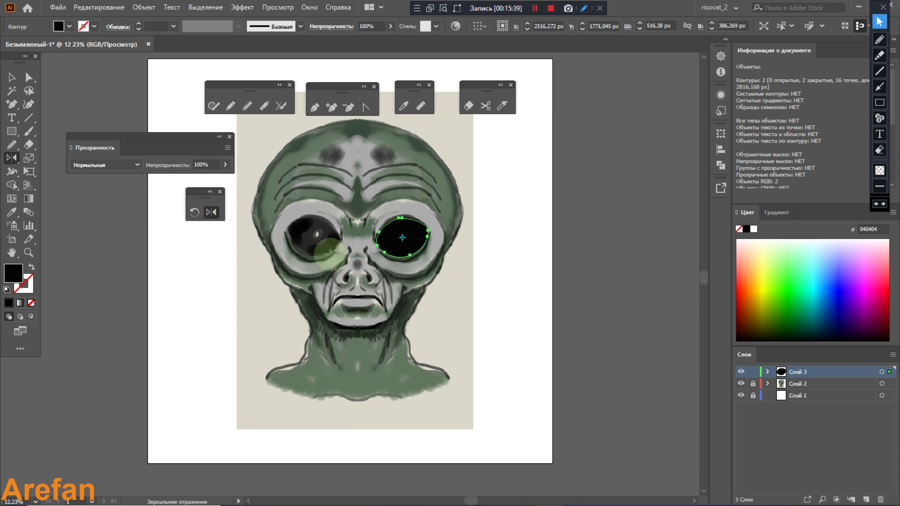
{"action": "left_click", "coordinate": [358, 239]}
{"action": "left_click_drag", "start_coordinate": [408, 233], "coordinate": [281, 234]}
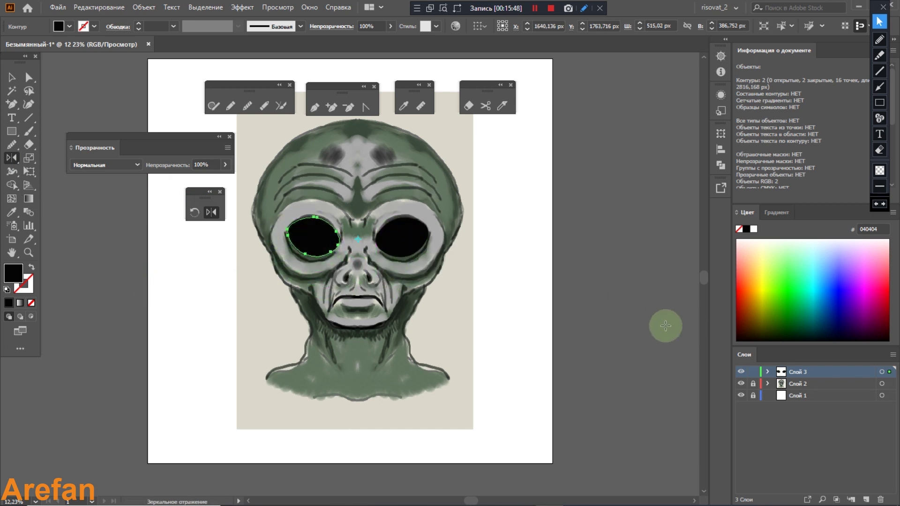
{"action": "left_click", "coordinate": [12, 77]}
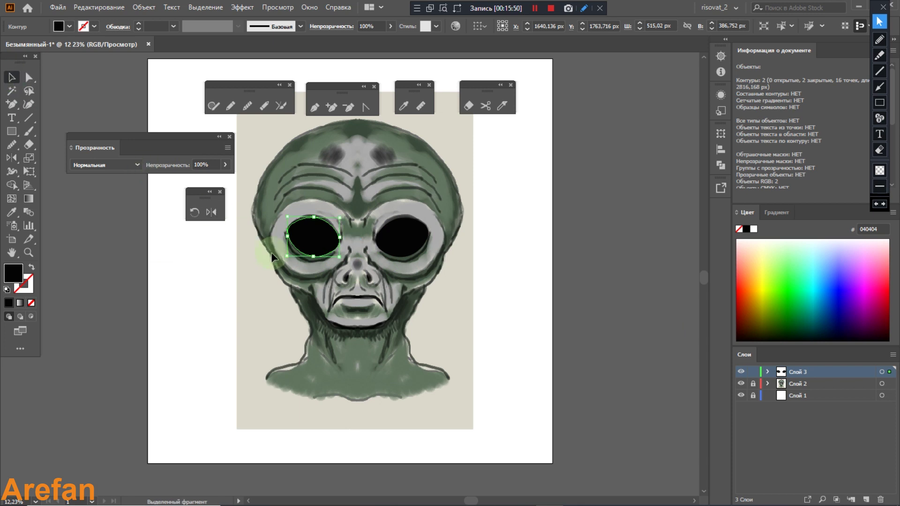
{"action": "left_click", "coordinate": [311, 242]}
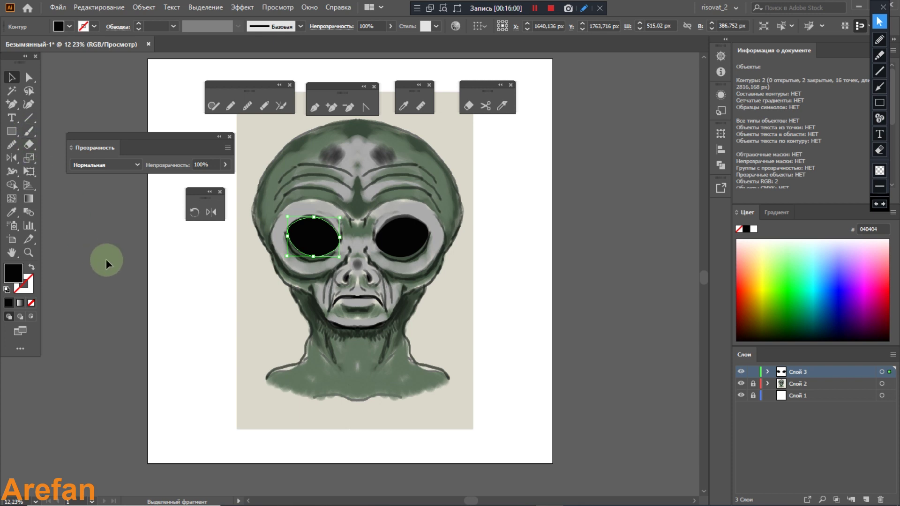
{"action": "key", "text": "a"}
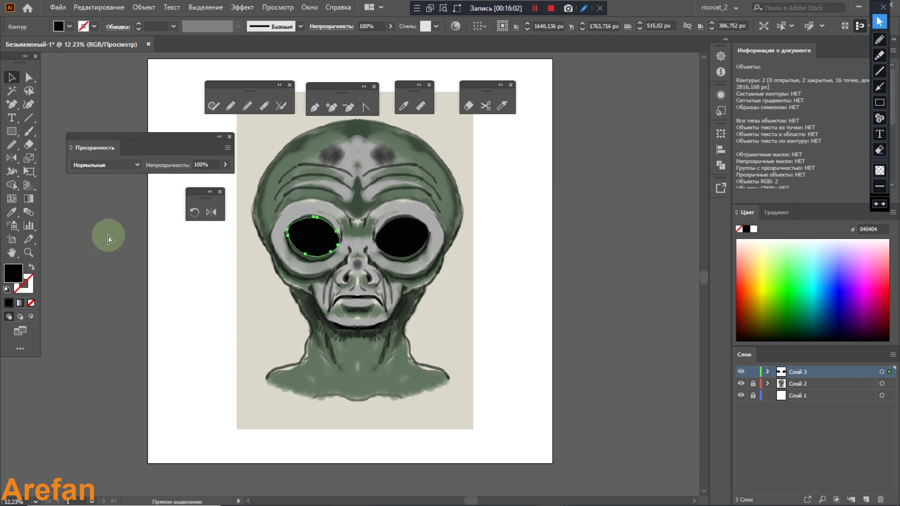
{"action": "key", "text": "ctrl+plus"}
{"action": "key", "text": "ctrl+plus"}
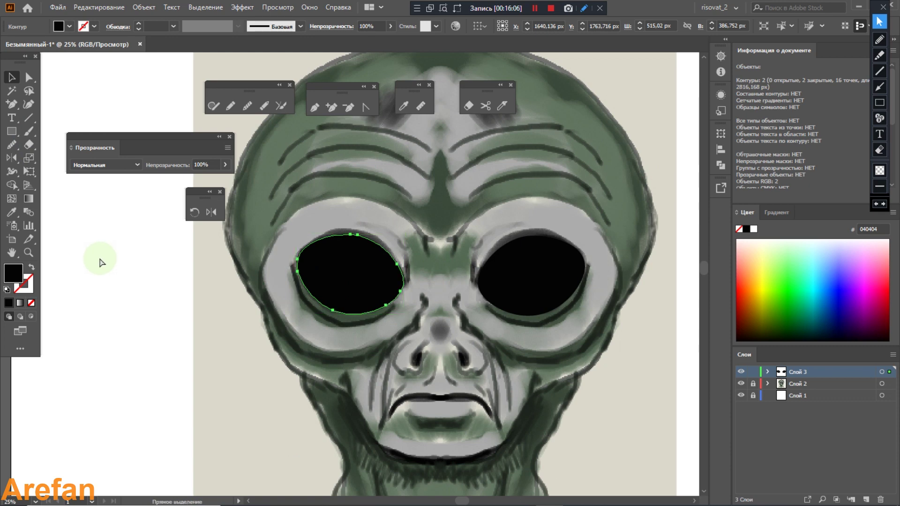
{"action": "key", "text": "ctrl+minus"}
{"action": "key", "text": "ctrl+minus"}
{"action": "key", "text": "ctrl+minus"}
{"action": "key", "text": "v"}
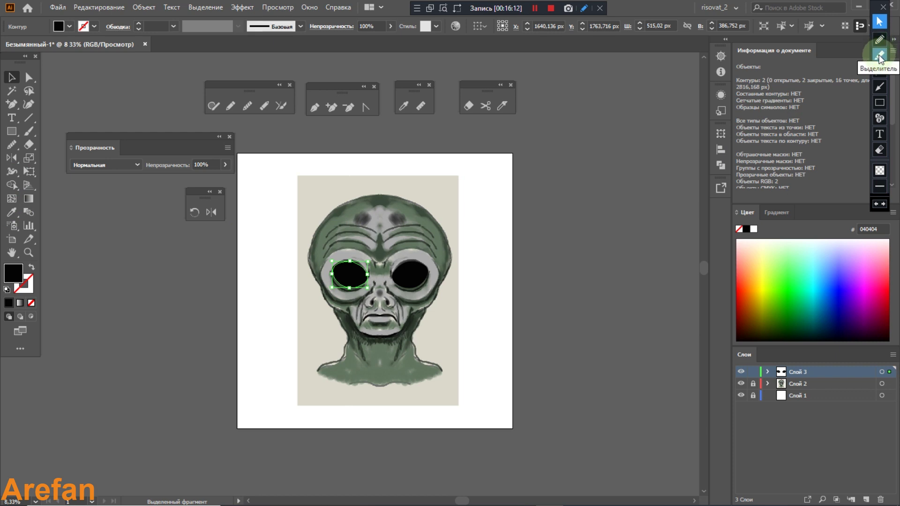
{"action": "left_click", "coordinate": [879, 39]}
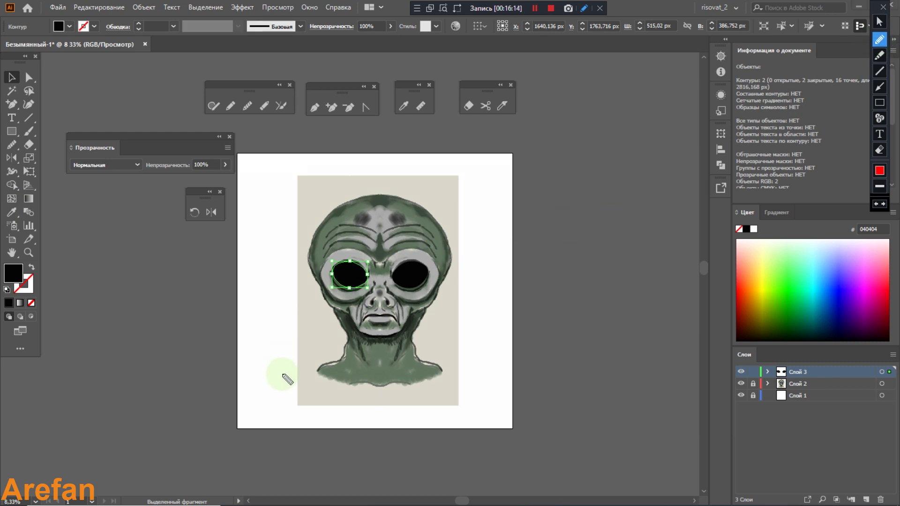
{"action": "mouse_move", "coordinate": [284, 374]}
{"action": "left_mouse_down"}
{"action": "mouse_move", "coordinate": [259, 407]}
{"action": "mouse_move", "coordinate": [299, 411]}
{"action": "mouse_move", "coordinate": [307, 396]}
{"action": "mouse_move", "coordinate": [318, 409]}
{"action": "mouse_move", "coordinate": [335, 402]}
{"action": "mouse_move", "coordinate": [358, 414]}
{"action": "mouse_move", "coordinate": [393, 396]}
{"action": "mouse_move", "coordinate": [379, 400]}
{"action": "left_mouse_up"}
{"action": "left_click", "coordinate": [365, 395]}
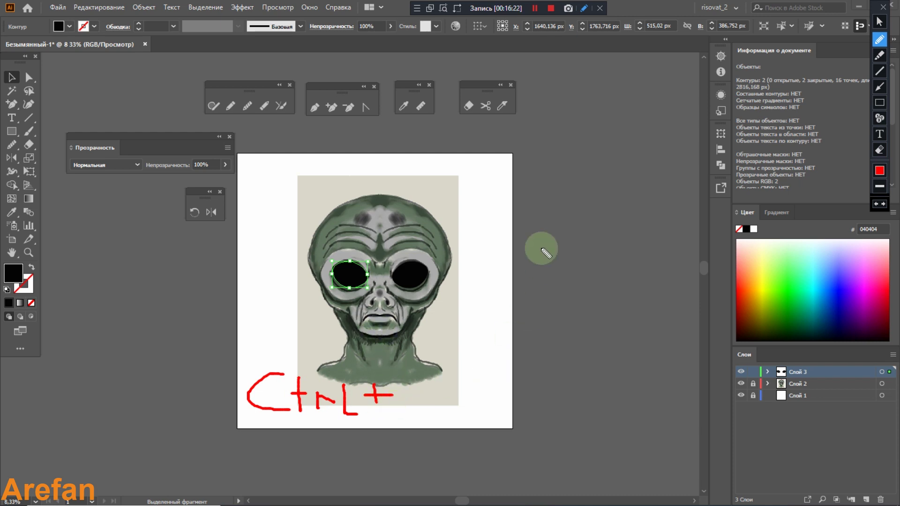
{"action": "left_click_drag", "start_coordinate": [510, 119], "coordinate": [375, 124]}
{"action": "mouse_move", "coordinate": [326, 160]}
{"action": "left_mouse_down"}
{"action": "mouse_move", "coordinate": [643, 378]}
{"action": "mouse_move", "coordinate": [529, 128]}
{"action": "left_mouse_up"}
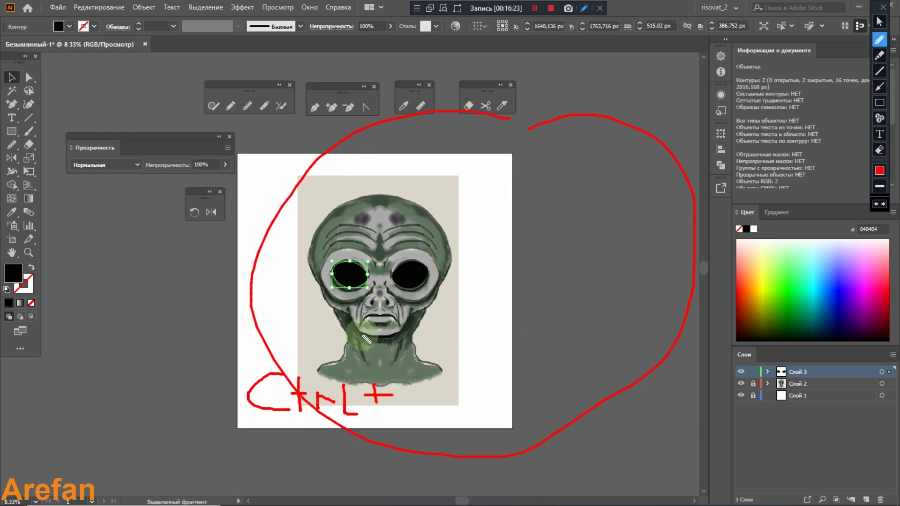
{"action": "key", "text": "ctrl+z"}
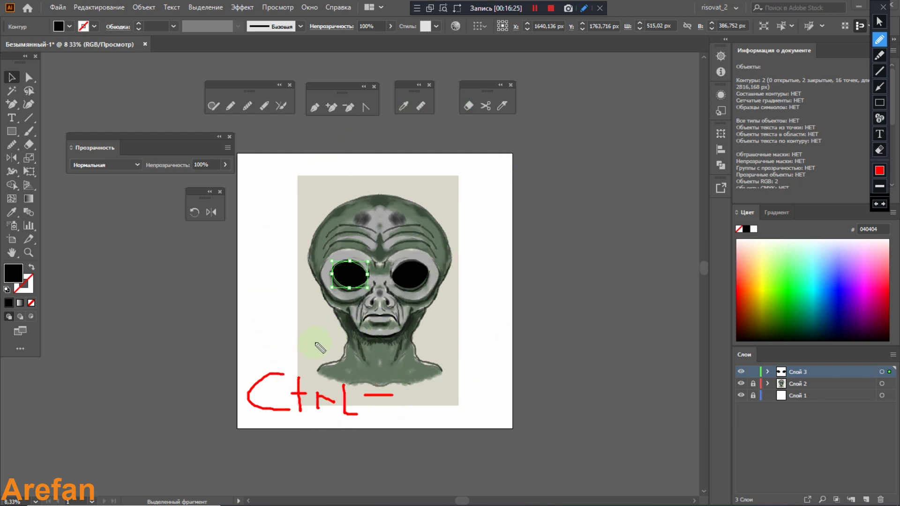
{"action": "key", "text": "ctrl+z"}
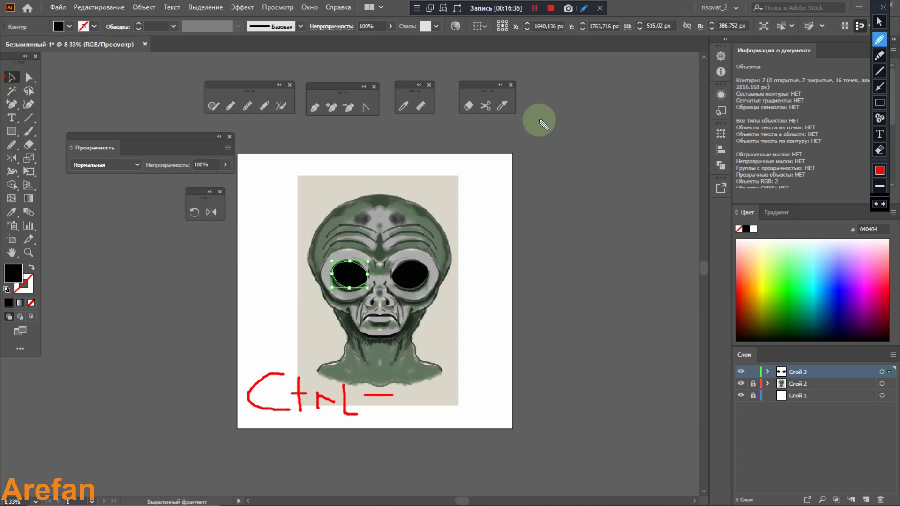
{"action": "left_click", "coordinate": [880, 21]}
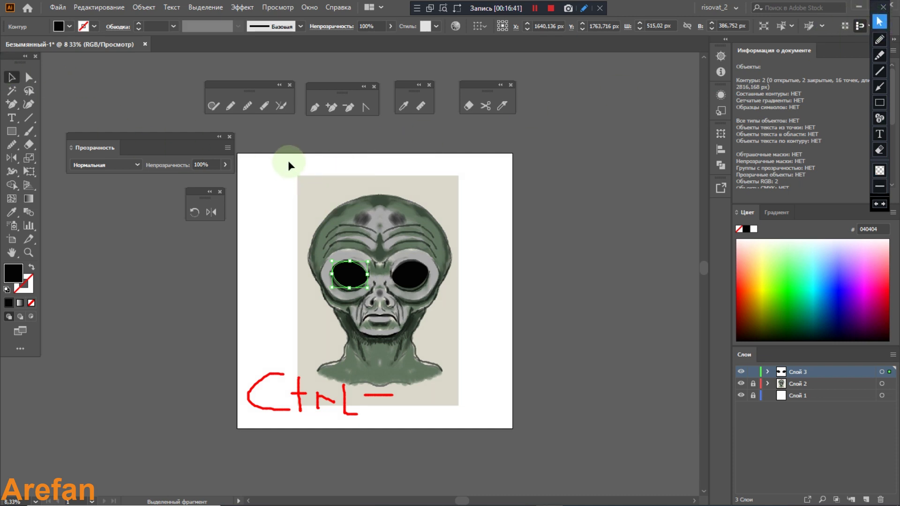
{"action": "key", "text": "ctrl"}
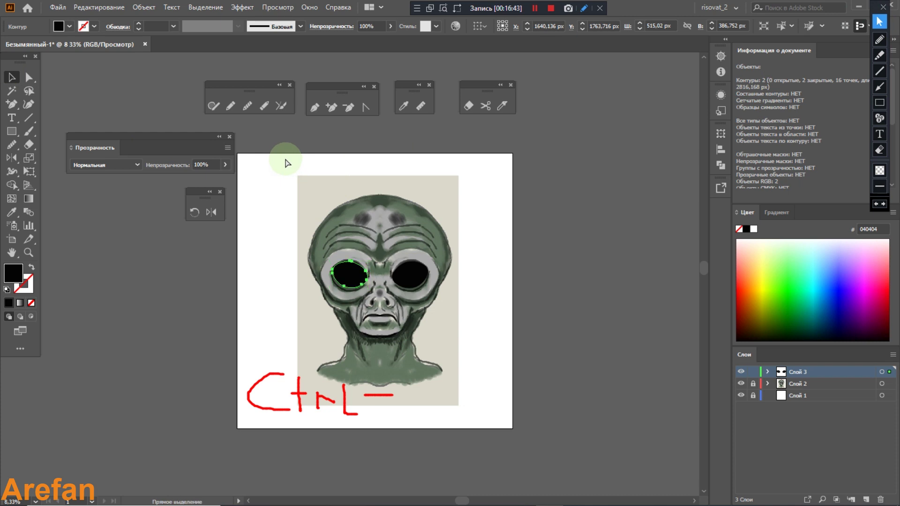
{"action": "key", "text": "ctrl+minus"}
{"action": "key", "text": "ctrl+minus"}
{"action": "key", "text": "ctrl+equal"}
{"action": "key", "text": "ctrl+equal"}
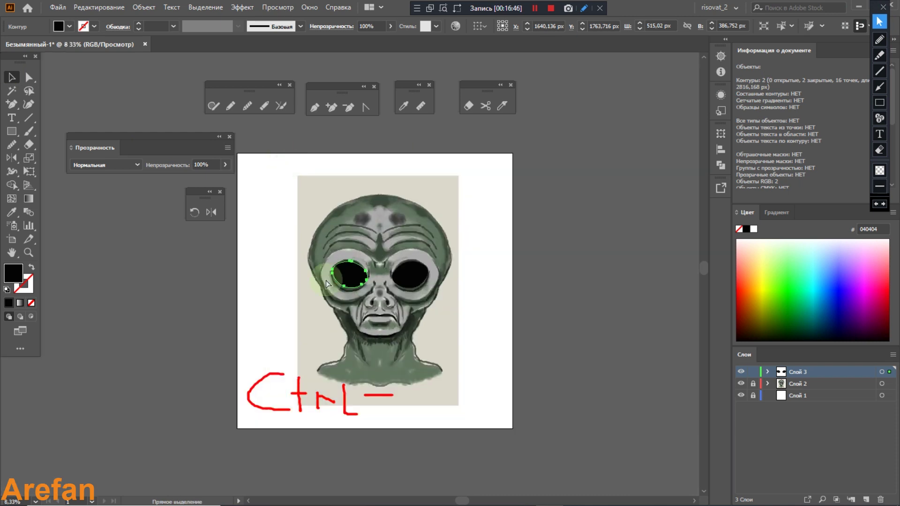
Undo the eye reflection, redo the deletion of the spare copy beside the cheek, and clear the selection
{"action": "key", "text": "ctrl+z"}
{"action": "key", "text": "ctrl+z"}
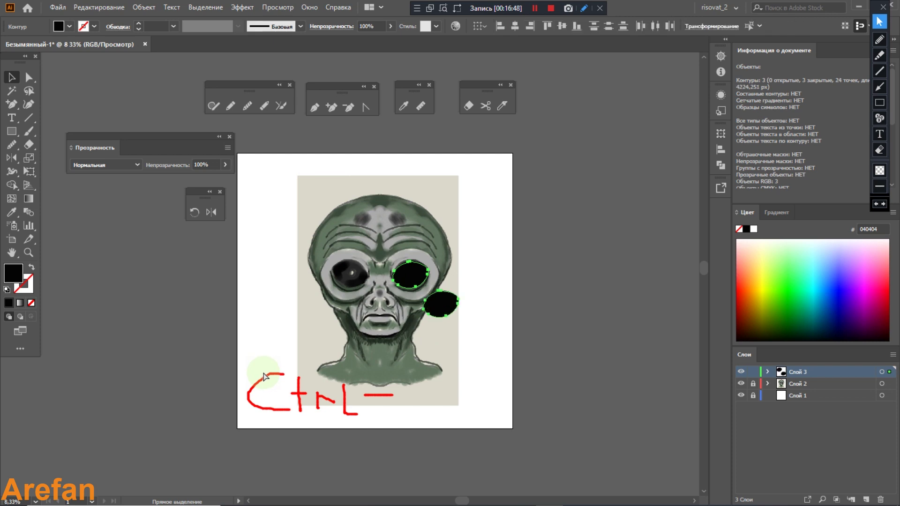
{"action": "key", "text": "ctrl+shift+z"}
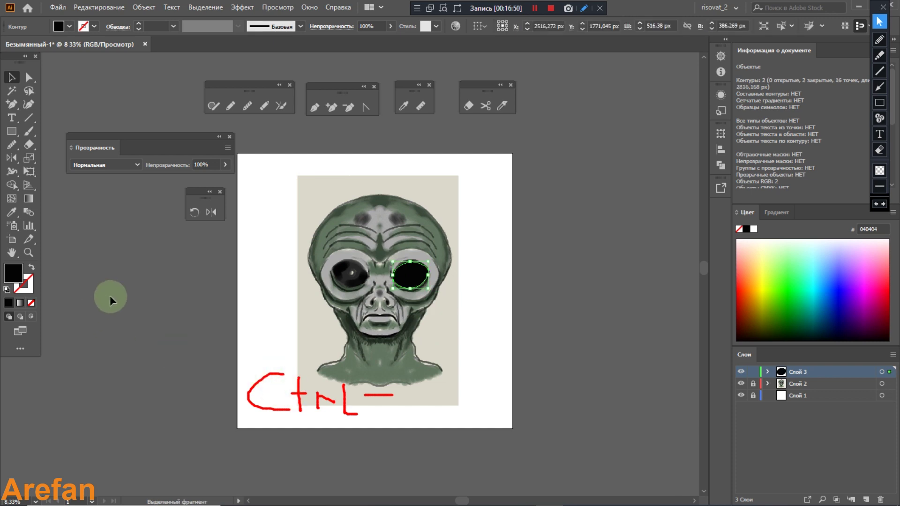
{"action": "left_click", "coordinate": [670, 207]}
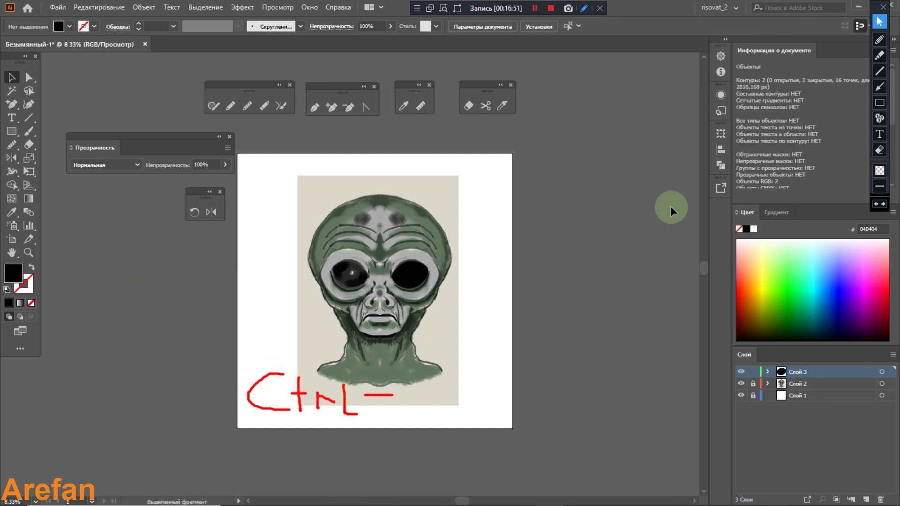
{"action": "left_click", "coordinate": [879, 104]}
{"action": "mouse_move", "coordinate": [218, 359]}
{"action": "left_mouse_down"}
{"action": "mouse_move", "coordinate": [237, 392]}
{"action": "mouse_move", "coordinate": [417, 435]}
{"action": "left_mouse_up"}
{"action": "key", "text": "Delete"}
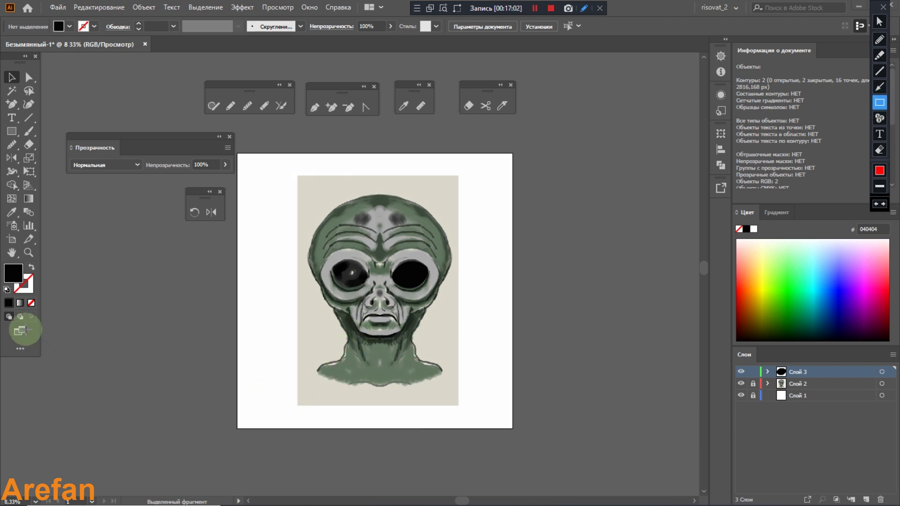
{"action": "left_click", "coordinate": [879, 22]}
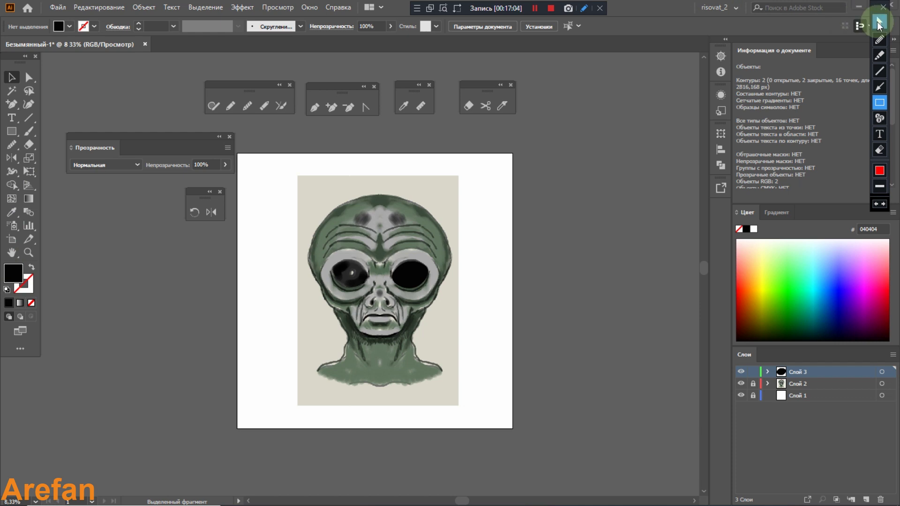
Duplicate the black right-hand eye shape in place and reflect the copy about the bridge of the nose to the other eye
{"action": "left_click_drag", "start_coordinate": [410, 278], "coordinate": [363, 281]}
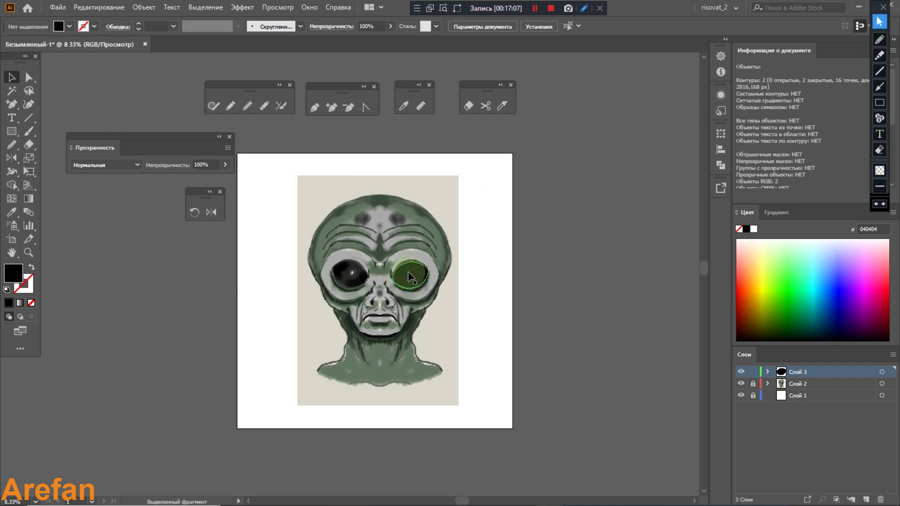
{"action": "left_click", "coordinate": [409, 276]}
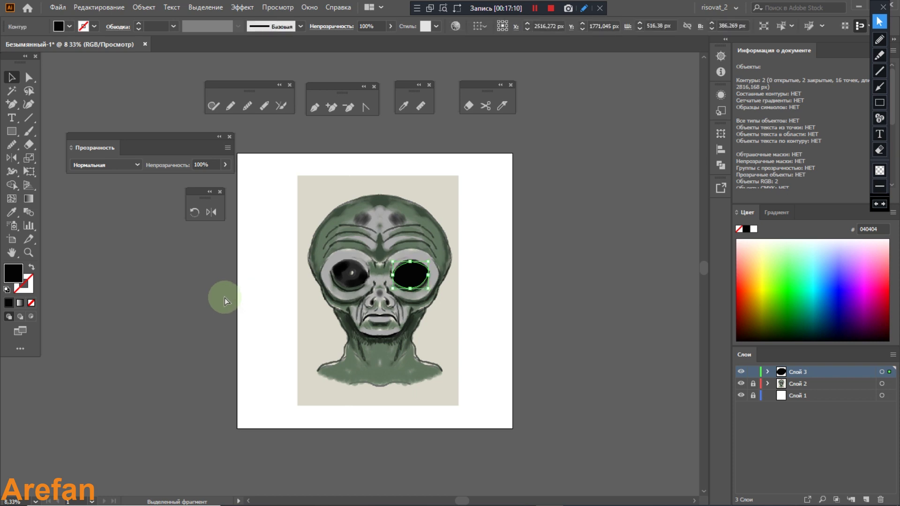
{"action": "left_click", "coordinate": [10, 158]}
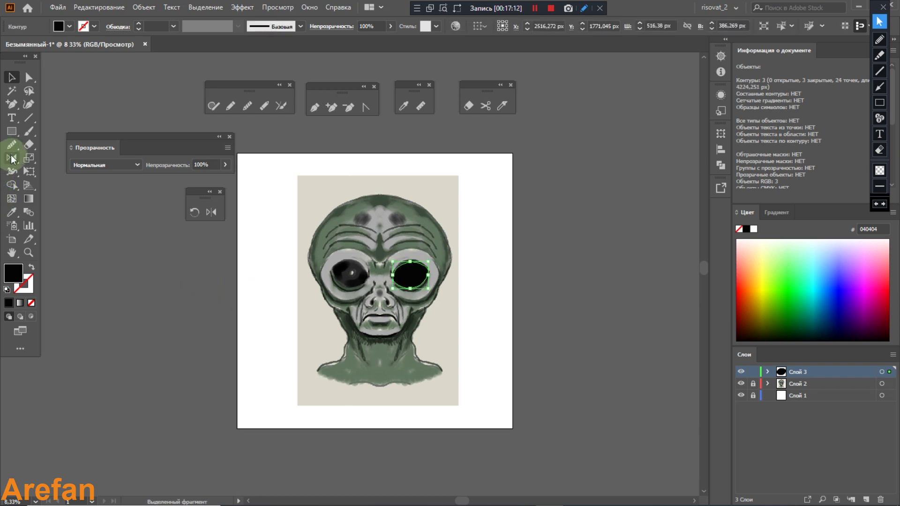
{"action": "left_click", "coordinate": [382, 276]}
{"action": "left_click_drag", "start_coordinate": [382, 276], "coordinate": [342, 282]}
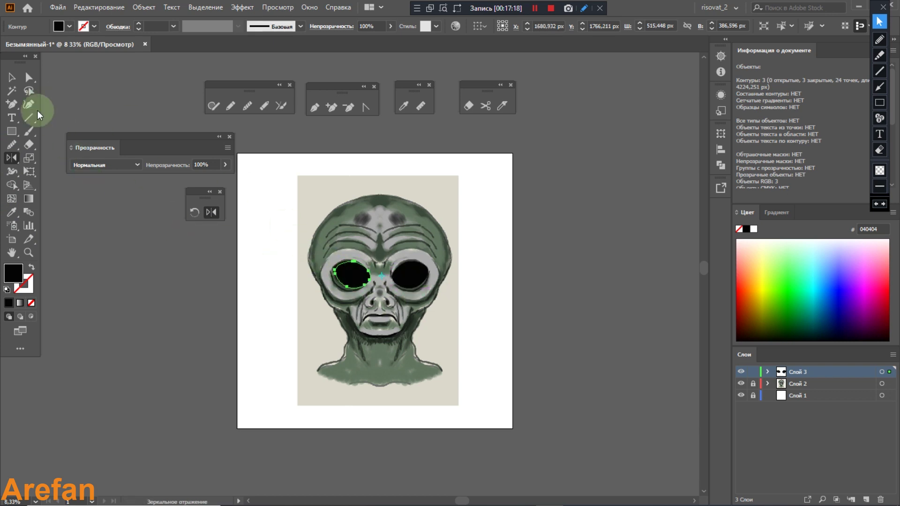
Move the mirrored eye shape slightly outward so it covers the left-hand reference eye, and deselect it
{"action": "left_click", "coordinate": [11, 76]}
{"action": "left_click_drag", "start_coordinate": [357, 282], "coordinate": [355, 281]}
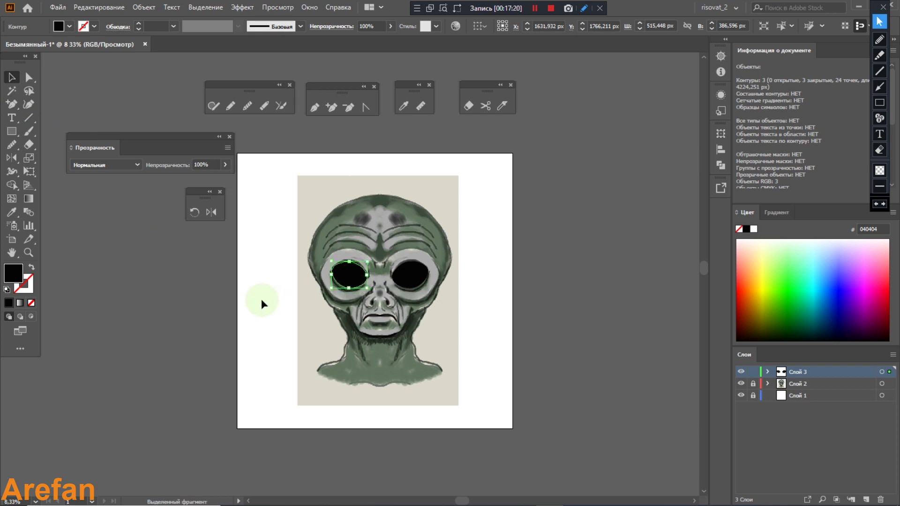
{"action": "left_click", "coordinate": [223, 307]}
{"action": "key", "text": "ctrl+equal"}
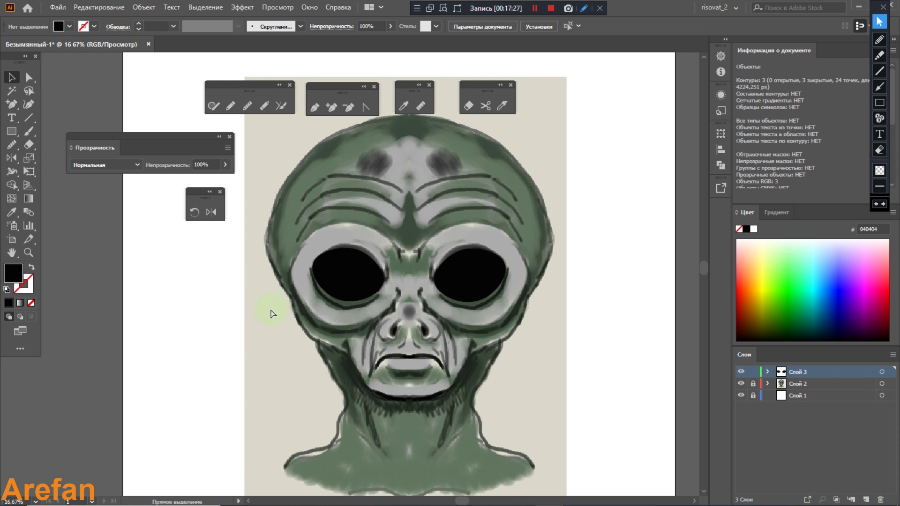
{"action": "key", "text": "ctrl+minus"}
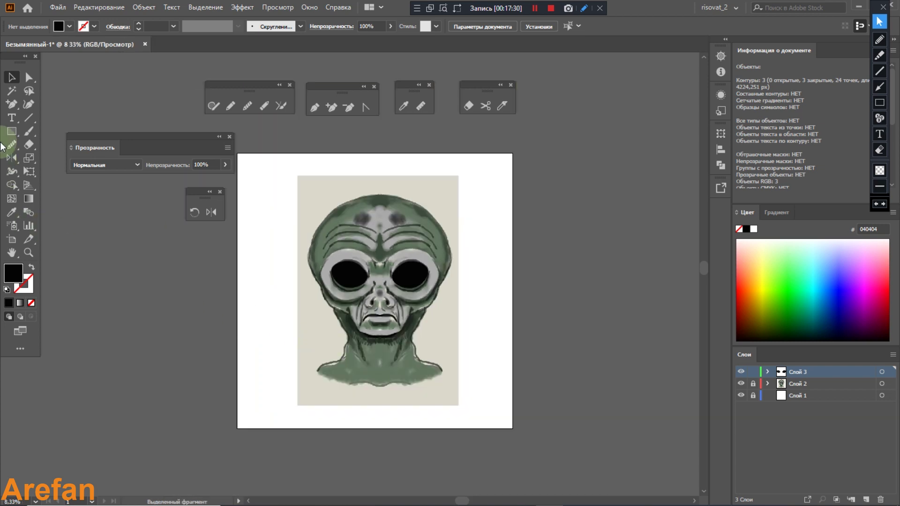
Trace a closed Pencil outline, about 785 × 781 px, around the grey rim of the right-hand eye
{"action": "left_click", "coordinate": [229, 106]}
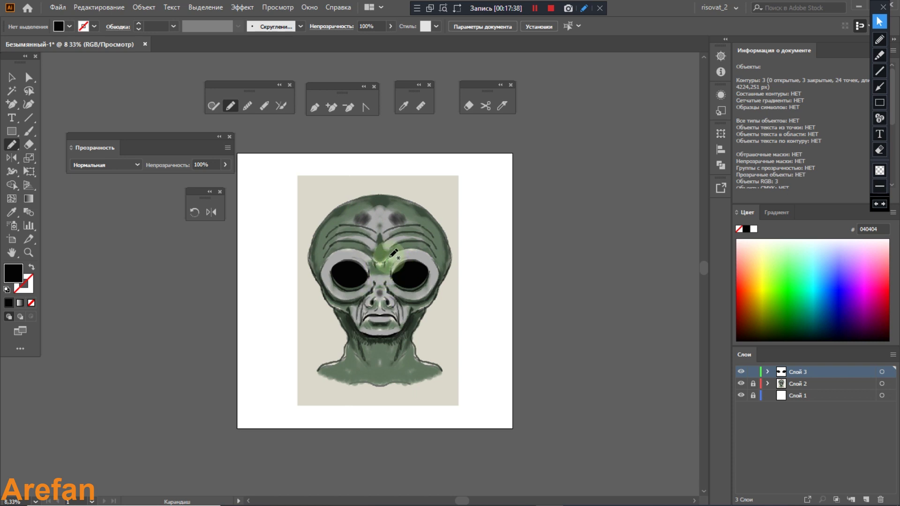
{"action": "mouse_move", "coordinate": [384, 261]}
{"action": "left_mouse_down"}
{"action": "mouse_move", "coordinate": [411, 245]}
{"action": "mouse_move", "coordinate": [431, 251]}
{"action": "mouse_move", "coordinate": [437, 288]}
{"action": "mouse_move", "coordinate": [406, 304]}
{"action": "mouse_move", "coordinate": [392, 293]}
{"action": "mouse_move", "coordinate": [389, 263]}
{"action": "left_mouse_up"}
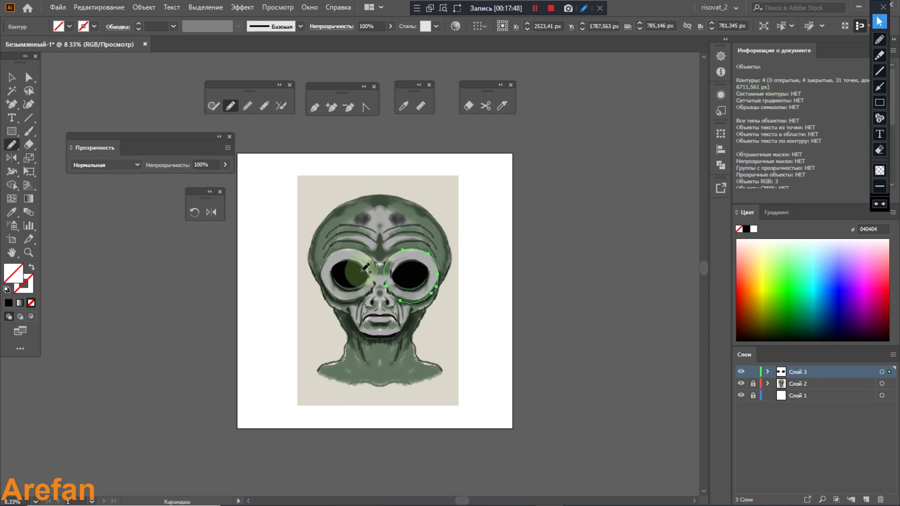
Try deleting an anchor point at the upper edge of the right-hand rim path, and undo the deletion
{"action": "left_click", "coordinate": [12, 77]}
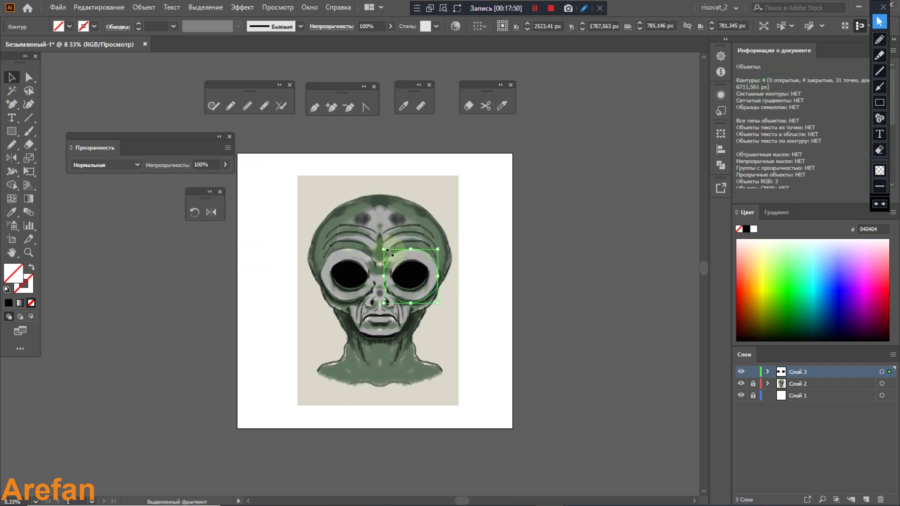
{"action": "left_click", "coordinate": [28, 77]}
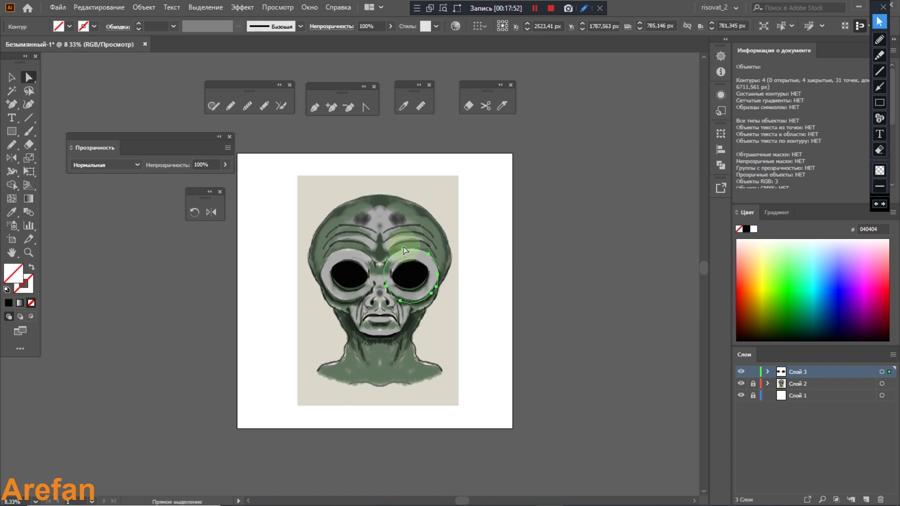
{"action": "left_click_drag", "start_coordinate": [405, 251], "coordinate": [339, 285]}
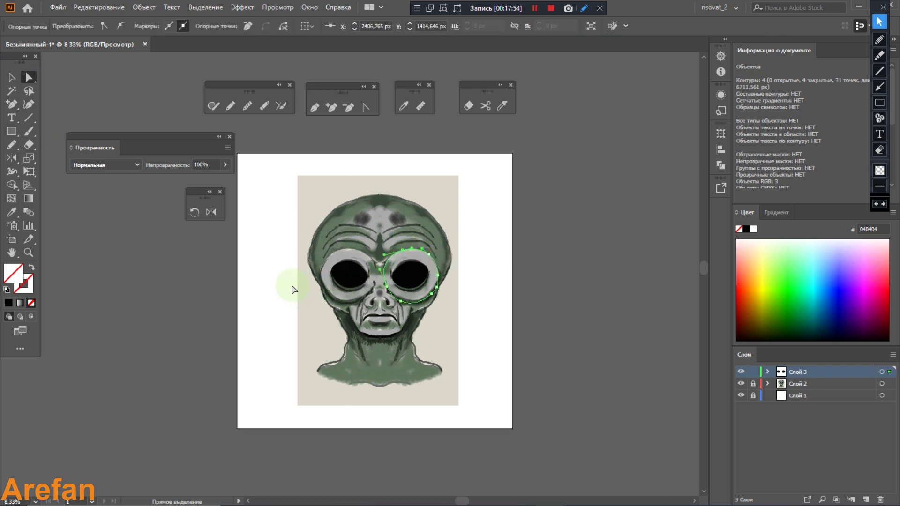
{"action": "key", "text": "Delete"}
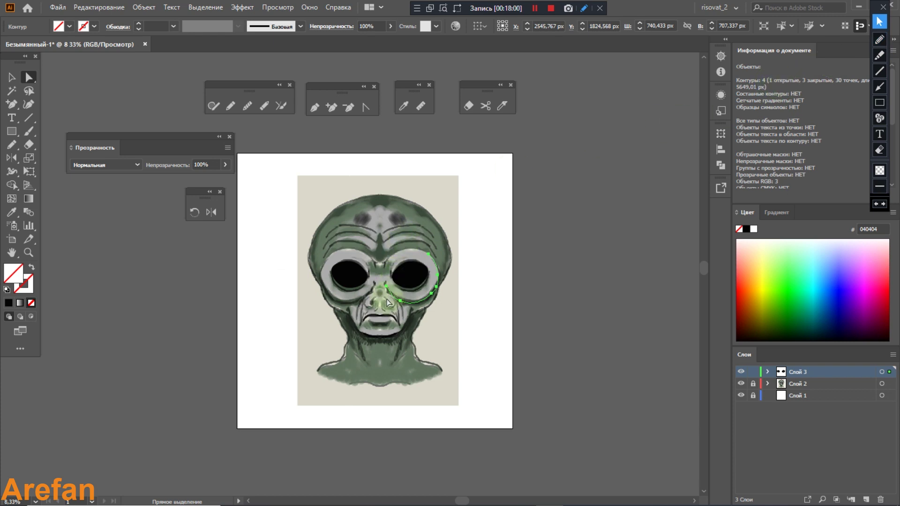
{"action": "key", "text": "z"}
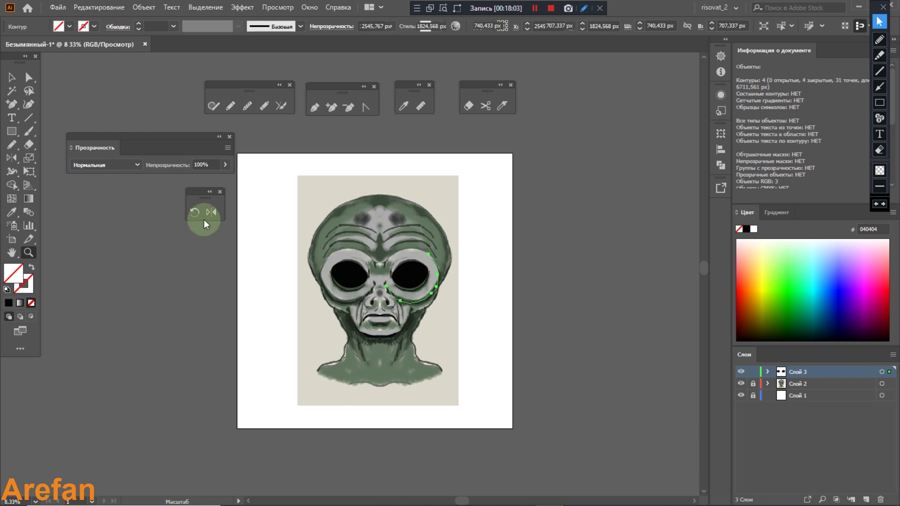
{"action": "key", "text": "ctrl+j"}
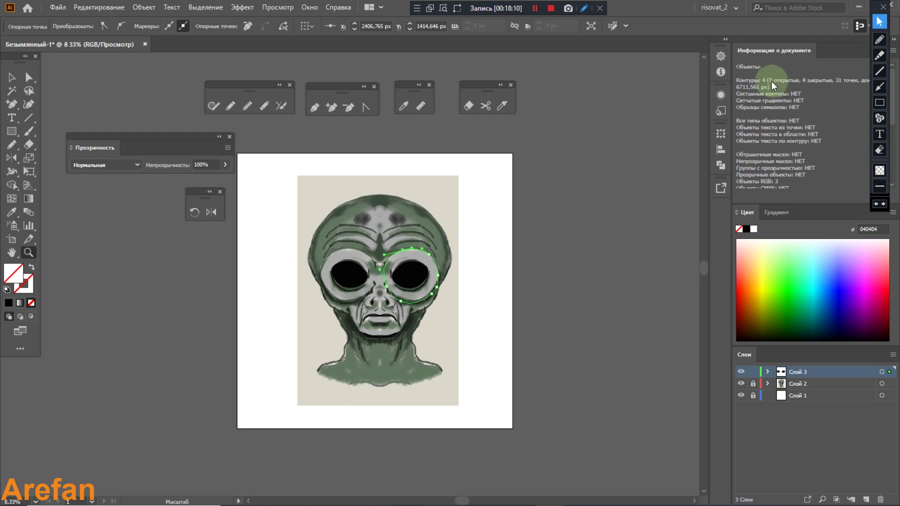
Join the ends of the right-hand rim path with the Join command
{"action": "left_click", "coordinate": [11, 78]}
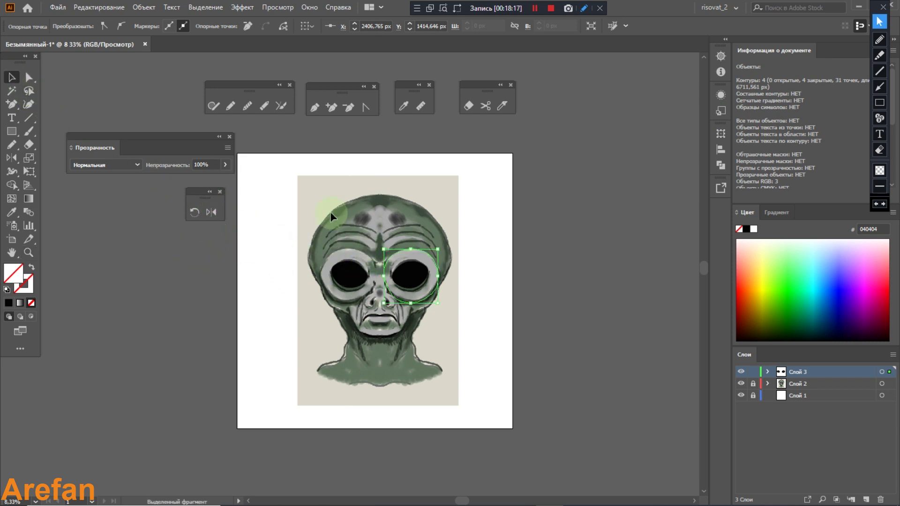
{"action": "right_click", "coordinate": [398, 255]}
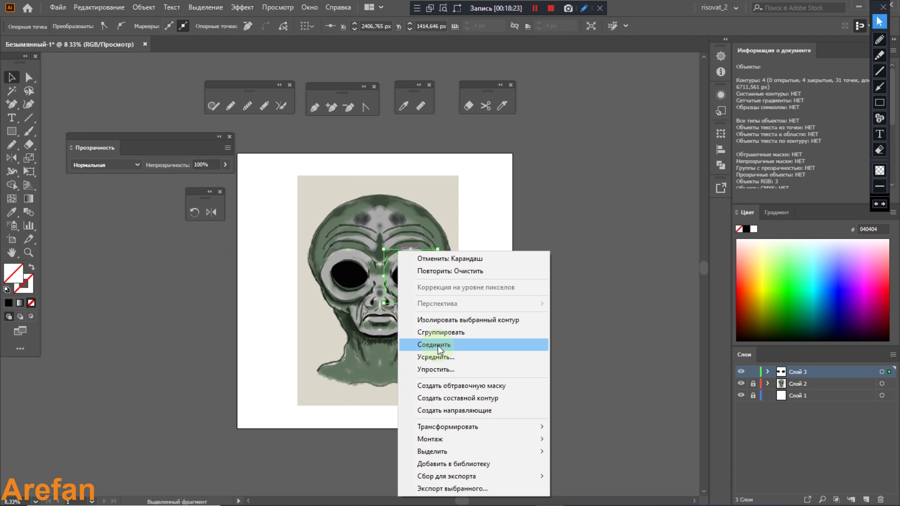
{"action": "left_click", "coordinate": [384, 276]}
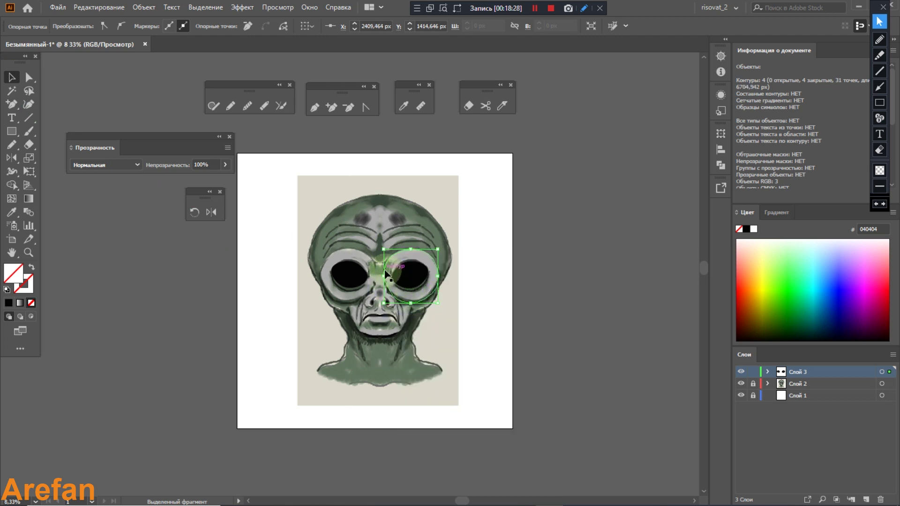
Fill the right-hand rim shape with the green 61755C sampled from the forehead, and send it behind the black eyeball
{"action": "left_click", "coordinate": [12, 212]}
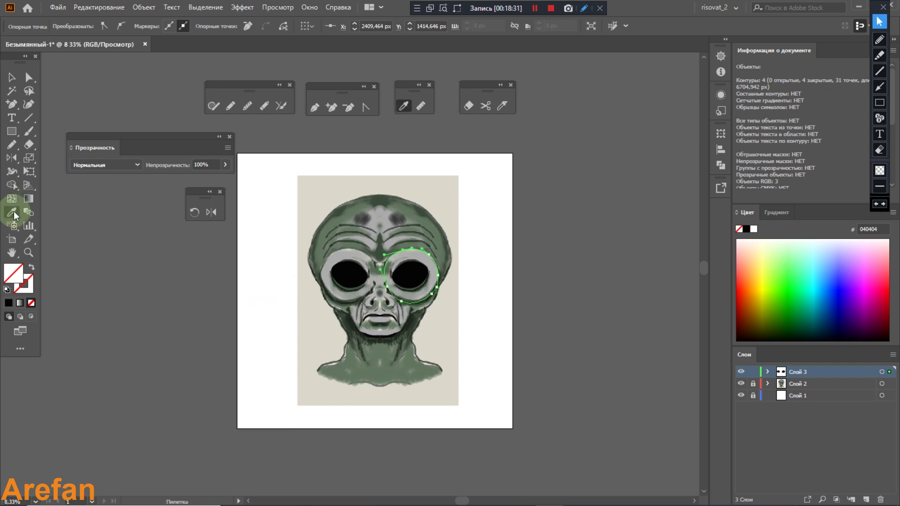
{"action": "left_click", "coordinate": [390, 242]}
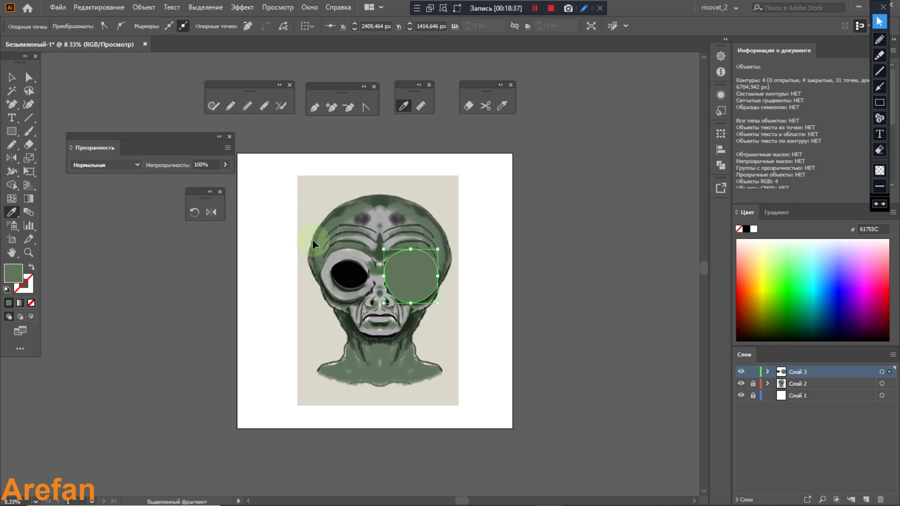
{"action": "key", "text": "ctrl"}
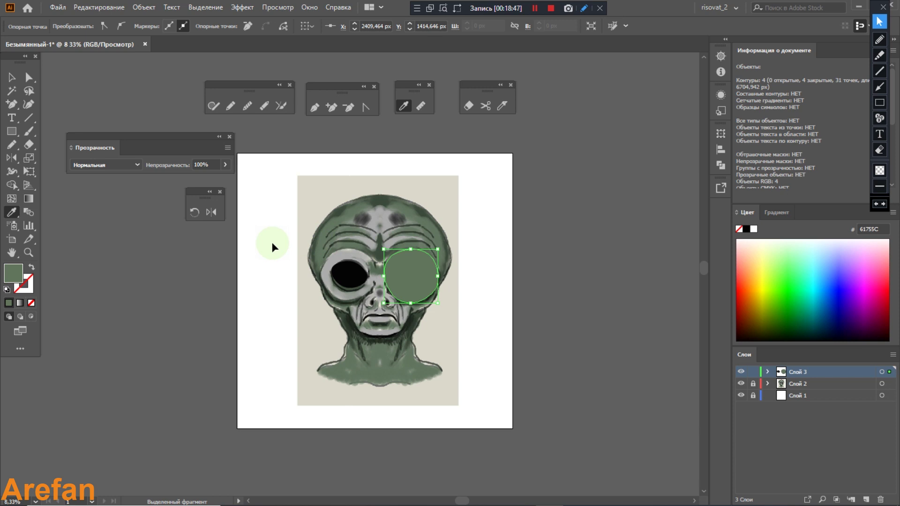
{"action": "key", "text": "ctrl+bracketleft"}
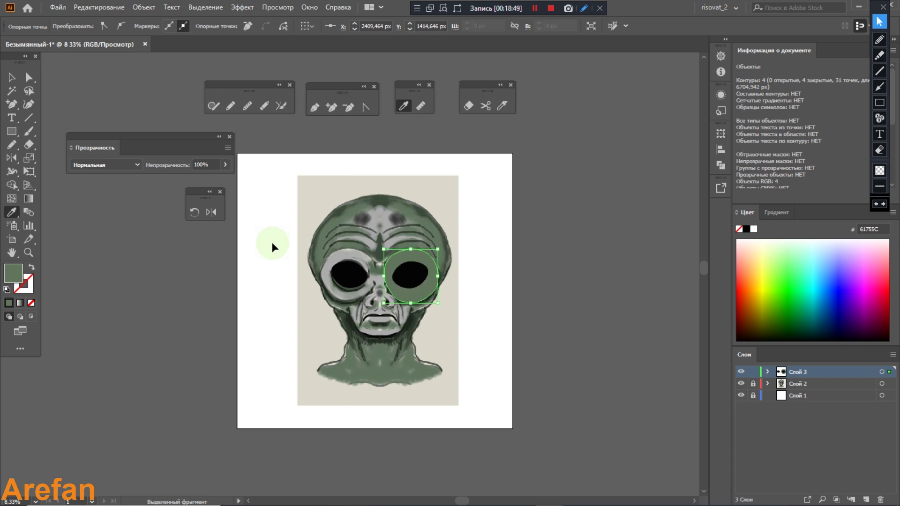
{"action": "key", "text": "ctrl+z"}
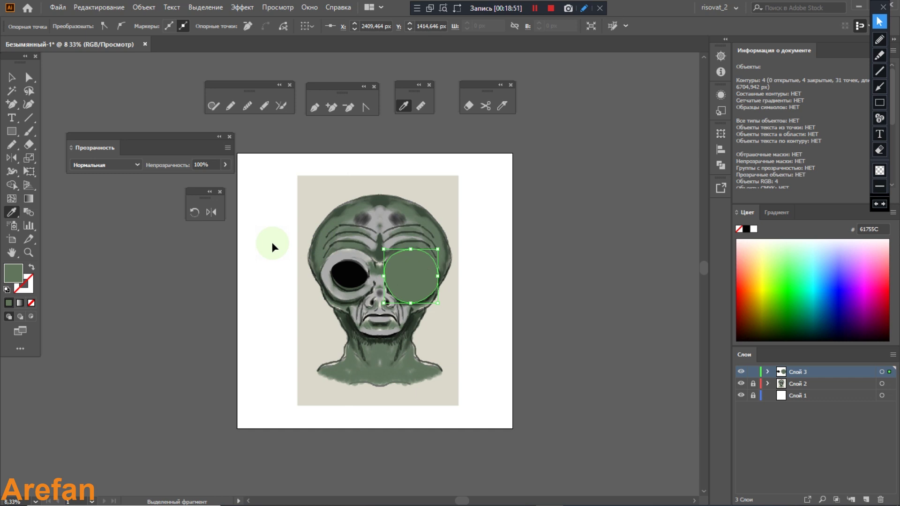
{"action": "key", "text": "ctrl+shift+z"}
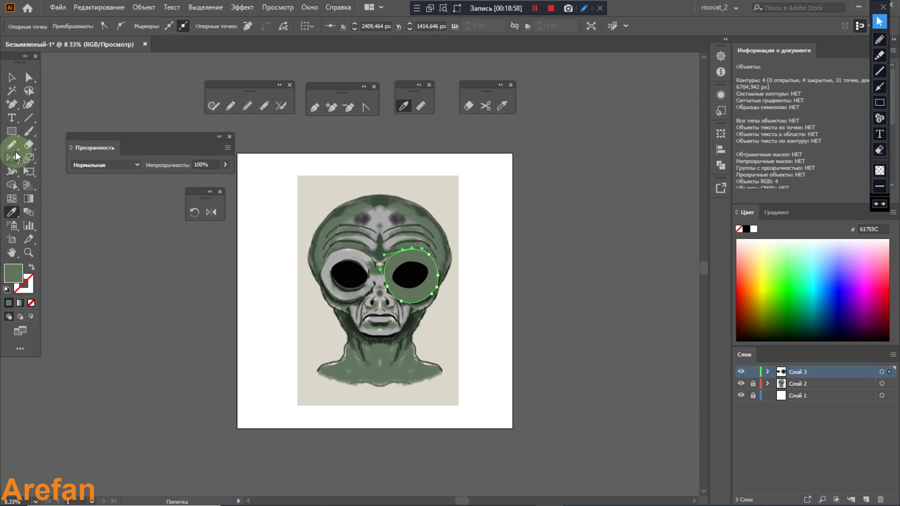
{"action": "left_click", "coordinate": [879, 39]}
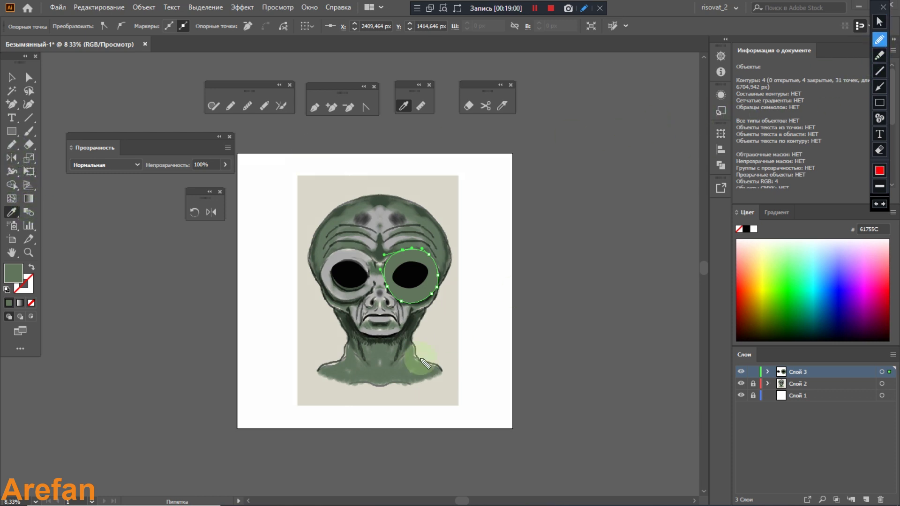
{"action": "mouse_move", "coordinate": [294, 381]}
{"action": "left_mouse_down"}
{"action": "mouse_move", "coordinate": [296, 427]}
{"action": "mouse_move", "coordinate": [312, 429]}
{"action": "mouse_move", "coordinate": [328, 408]}
{"action": "mouse_move", "coordinate": [336, 432]}
{"action": "mouse_move", "coordinate": [343, 407]}
{"action": "mouse_move", "coordinate": [371, 437]}
{"action": "mouse_move", "coordinate": [406, 408]}
{"action": "mouse_move", "coordinate": [397, 419]}
{"action": "left_mouse_up"}
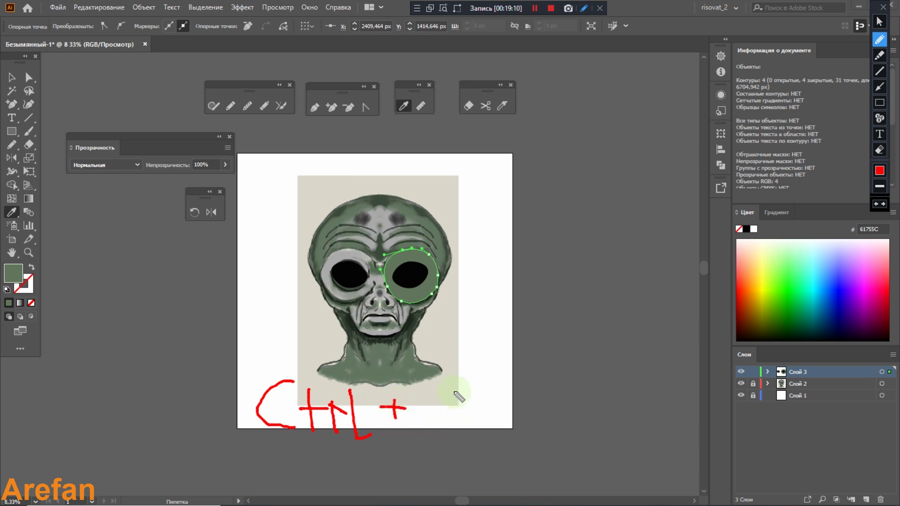
{"action": "mouse_move", "coordinate": [456, 391]}
{"action": "left_mouse_down"}
{"action": "mouse_move", "coordinate": [435, 422]}
{"action": "mouse_move", "coordinate": [435, 430]}
{"action": "mouse_move", "coordinate": [465, 430]}
{"action": "left_mouse_up"}
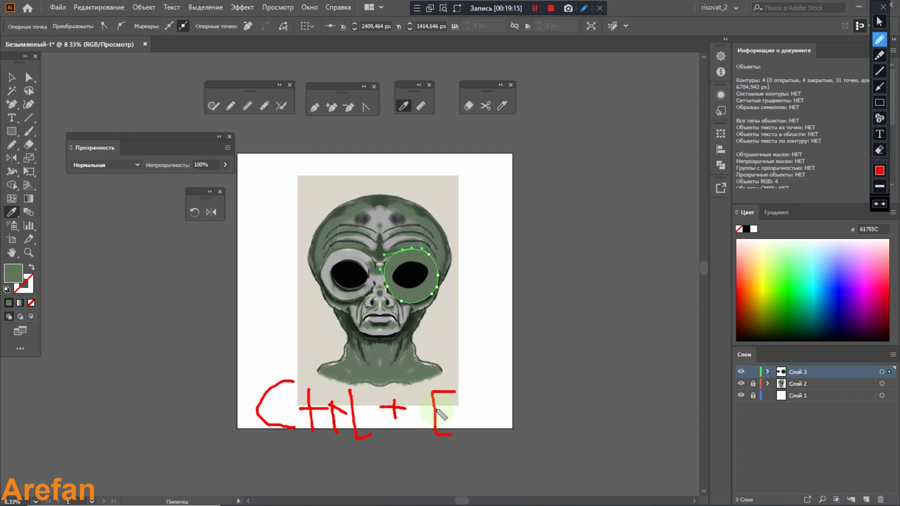
{"action": "mouse_move", "coordinate": [492, 388]}
{"action": "left_mouse_down"}
{"action": "mouse_move", "coordinate": [509, 410]}
{"action": "mouse_move", "coordinate": [509, 440]}
{"action": "mouse_move", "coordinate": [490, 439]}
{"action": "left_mouse_up"}
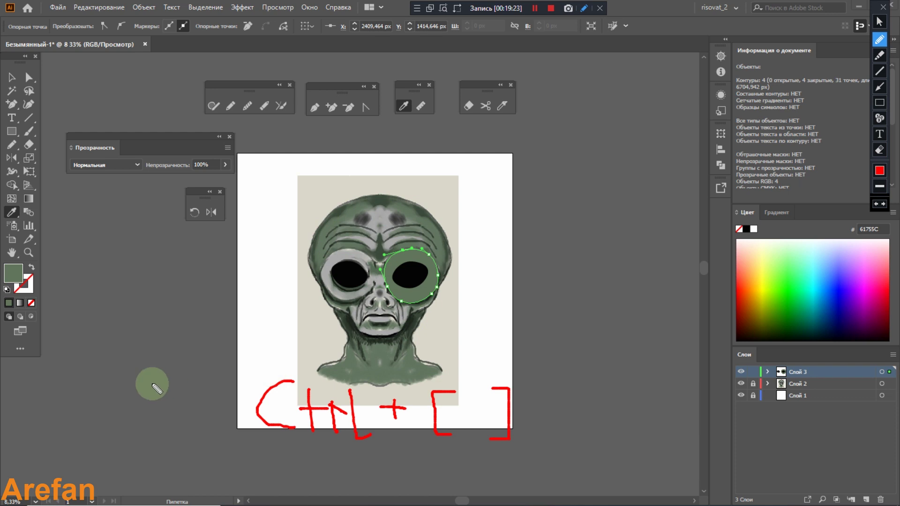
{"action": "key", "text": "ctrl+z"}
{"action": "key", "text": "ctrl+z"}
{"action": "key", "text": "ctrl+z"}
{"action": "key", "text": "ctrl+z"}
{"action": "key", "text": "ctrl+z"}
{"action": "key", "text": "ctrl+z"}
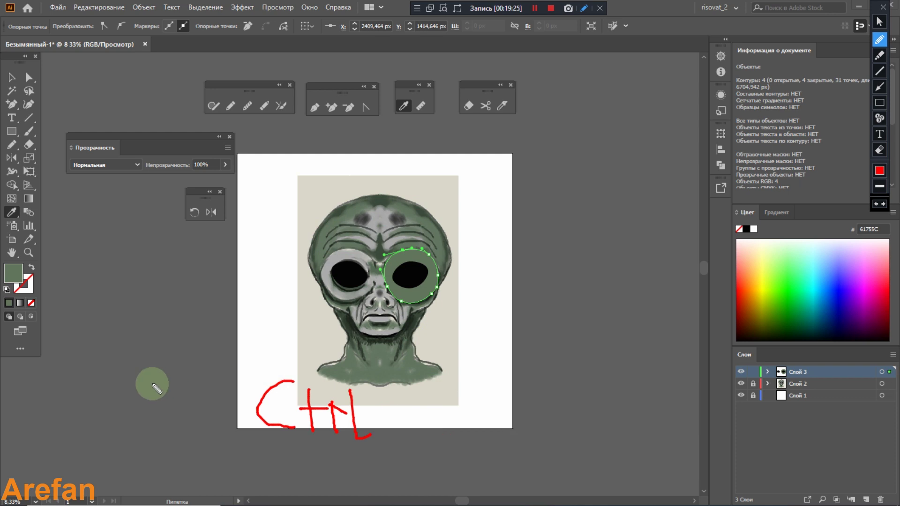
{"action": "key", "text": "ctrl+z"}
{"action": "key", "text": "ctrl+z"}
{"action": "key", "text": "ctrl+z"}
{"action": "key", "text": "ctrl+z"}
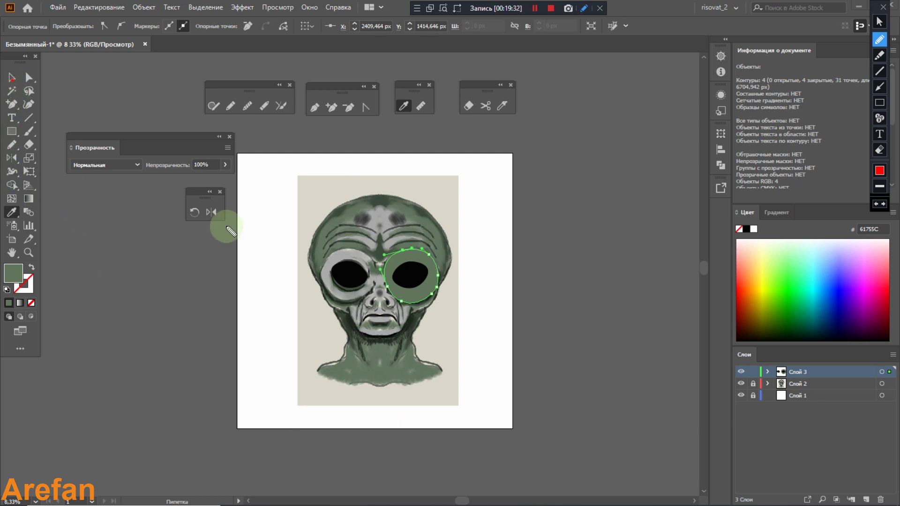
{"action": "left_click", "coordinate": [880, 22]}
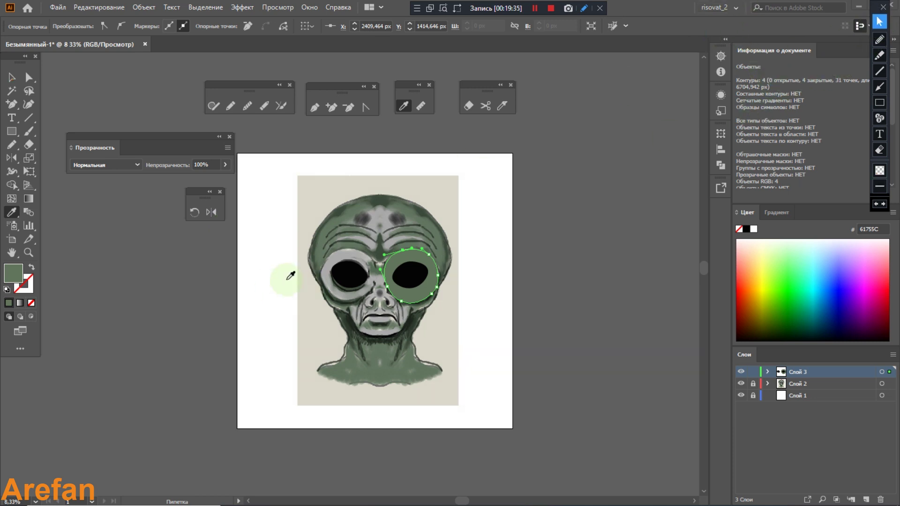
Try duplicating the green rim shape from a partial anchor point selection, and undo the incomplete copy
{"action": "left_click", "coordinate": [12, 77]}
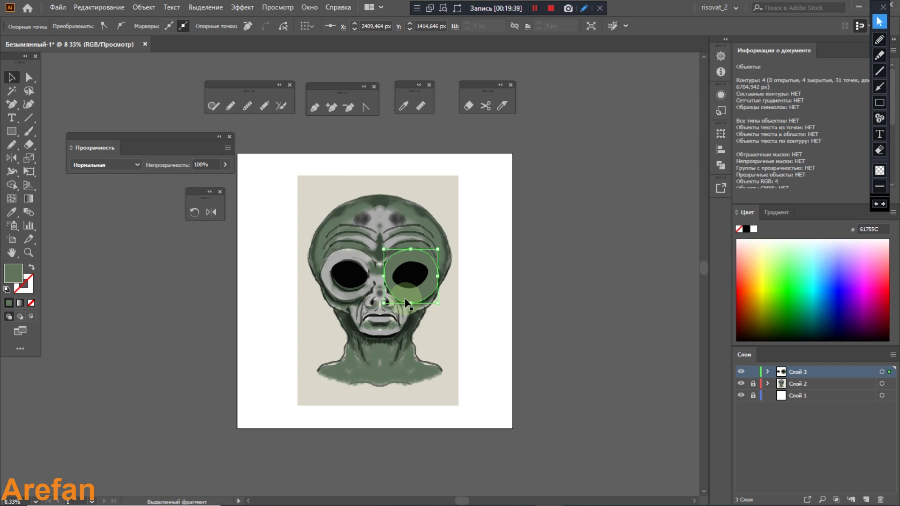
{"action": "key", "text": "a"}
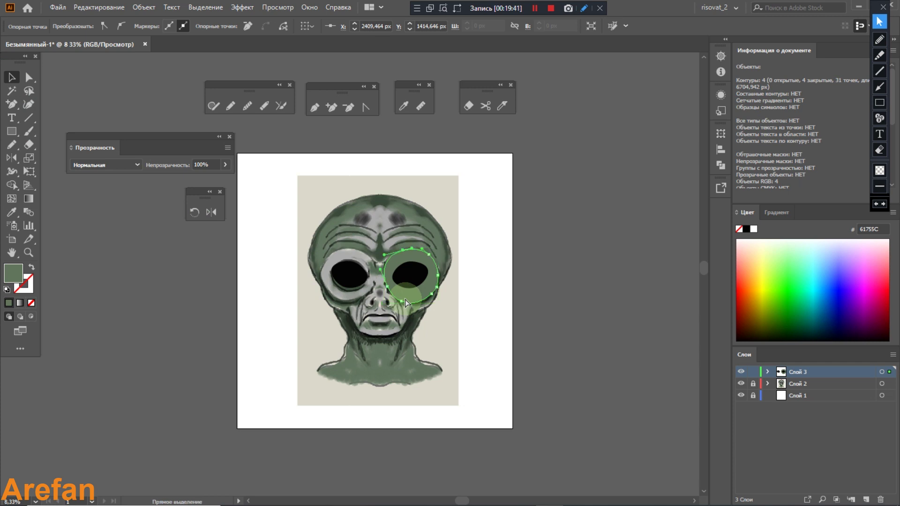
{"action": "key", "text": "v"}
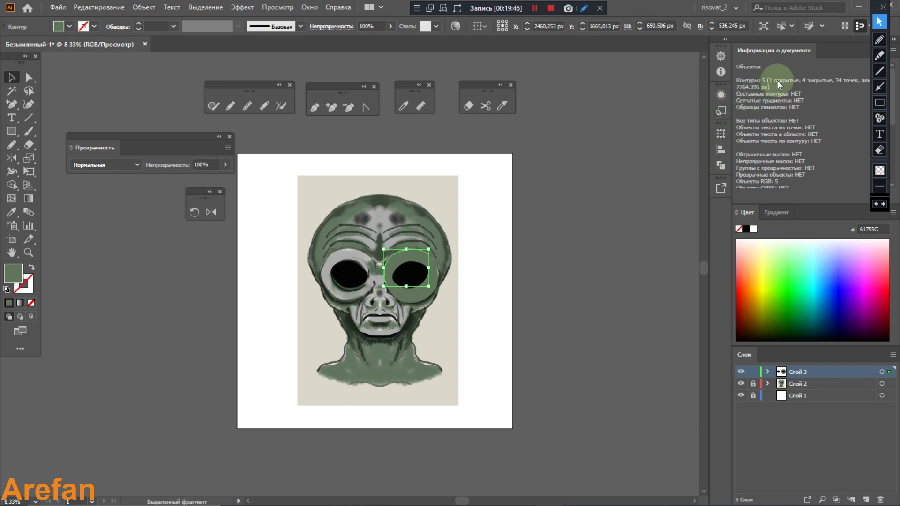
{"action": "scroll", "coordinate": [777, 80], "scroll_direction": "down", "scroll_amount": 5}
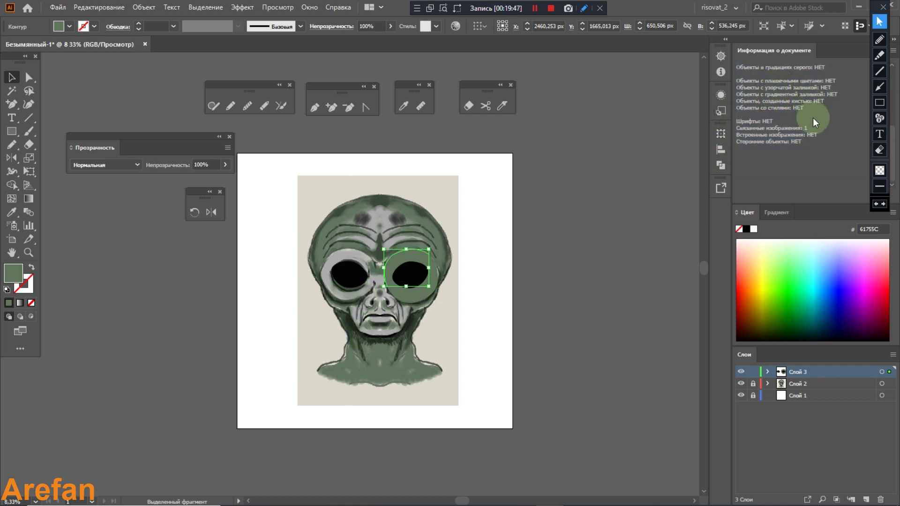
{"action": "scroll", "coordinate": [800, 141], "scroll_direction": "up", "scroll_amount": 4}
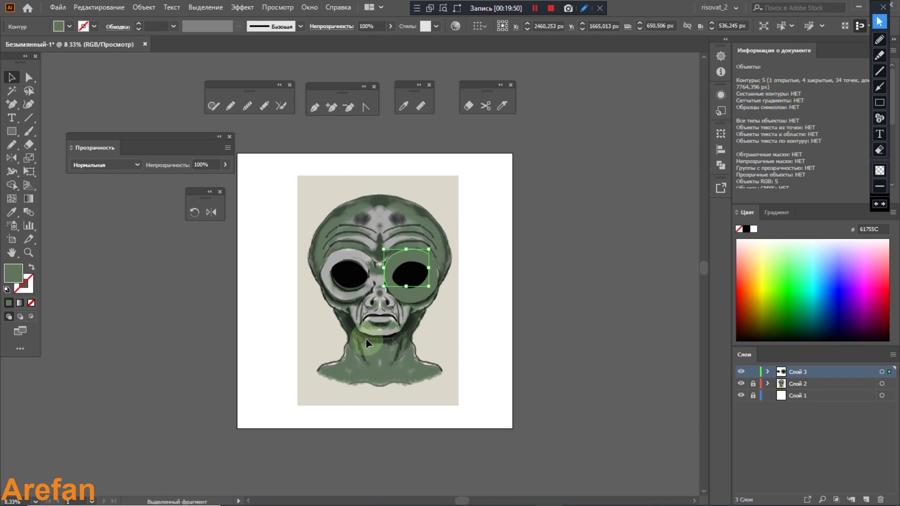
{"action": "key", "text": "ctrl+z"}
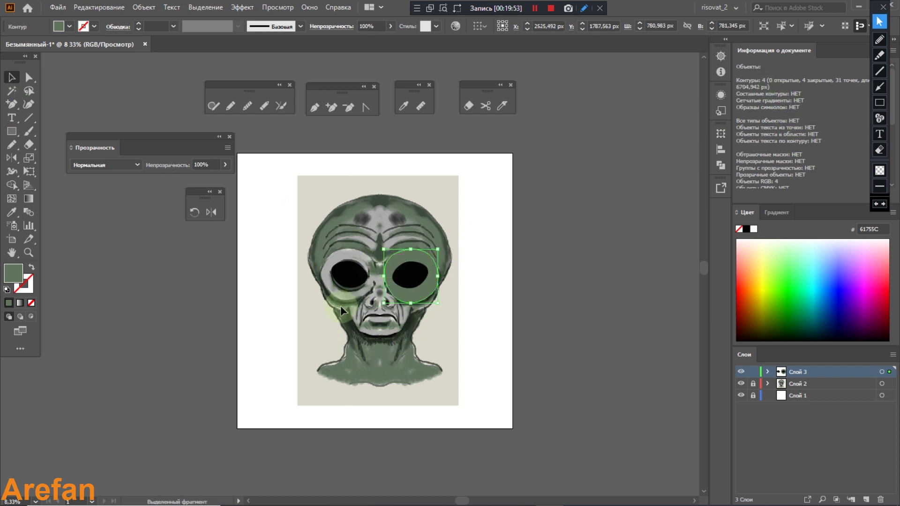
Duplicate the whole green rim shape in place behind the eyeball and reflect the copy about the bridge of the nose onto the left-hand eye
{"action": "key", "text": "a"}
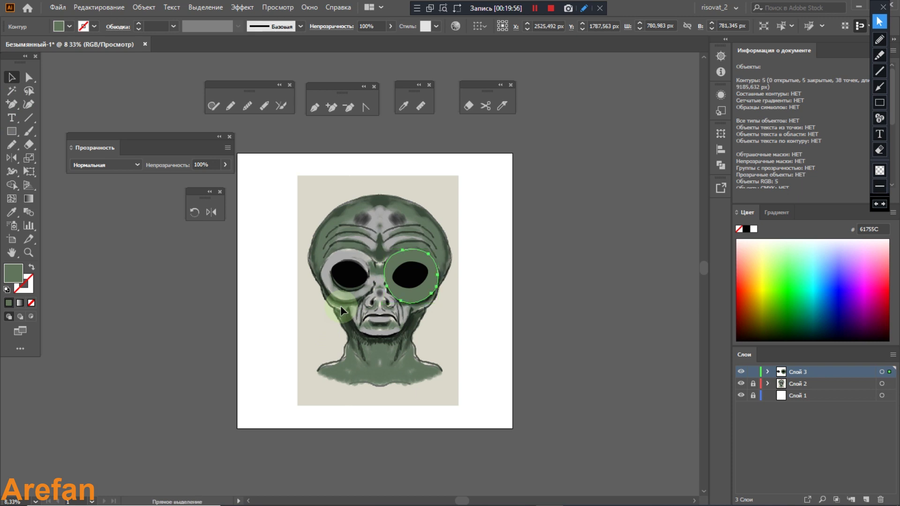
{"action": "key", "text": "v"}
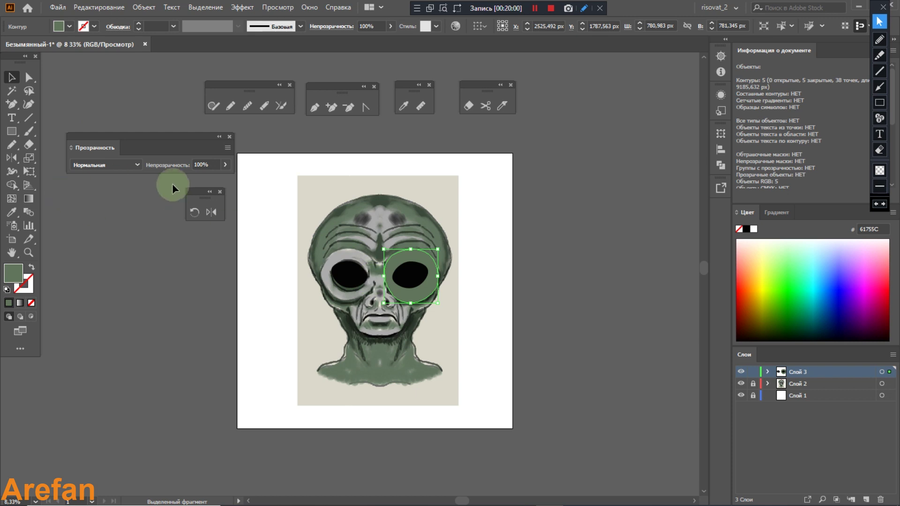
{"action": "left_click", "coordinate": [211, 213]}
{"action": "left_click_drag", "start_coordinate": [279, 256], "coordinate": [380, 272]}
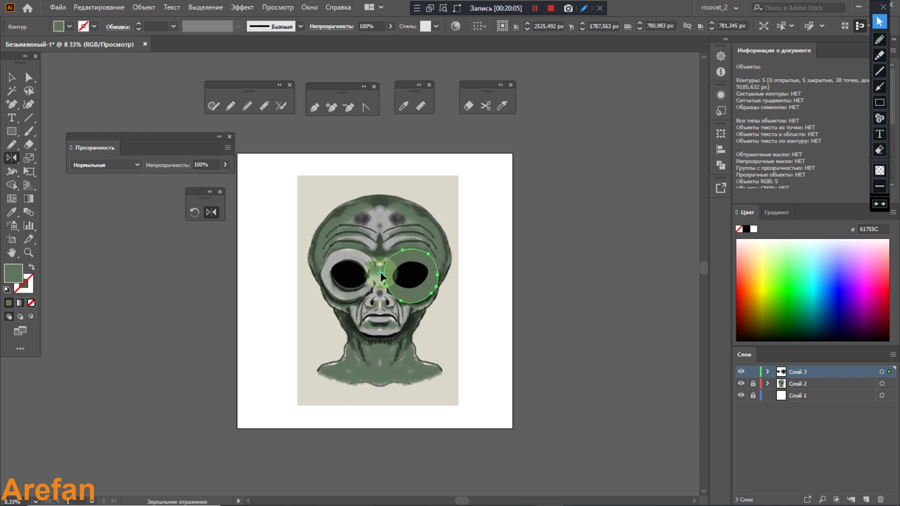
{"action": "left_click_drag", "start_coordinate": [381, 272], "coordinate": [320, 230]}
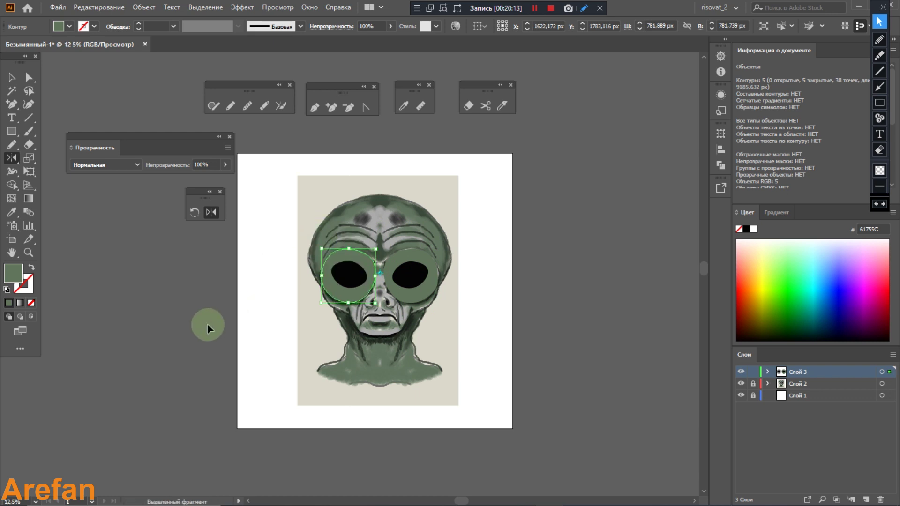
{"action": "key", "text": "ctrl+equal"}
{"action": "key", "text": "ctrl+minus"}
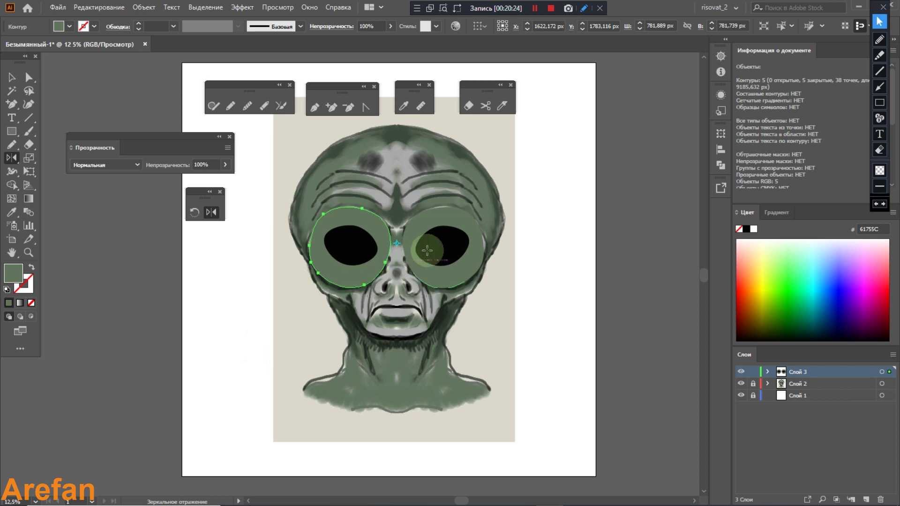
Deselect the artwork, start saving the document under a new name, and create and open a folder named prishelesss inside prishelez333
{"action": "left_click", "coordinate": [11, 78]}
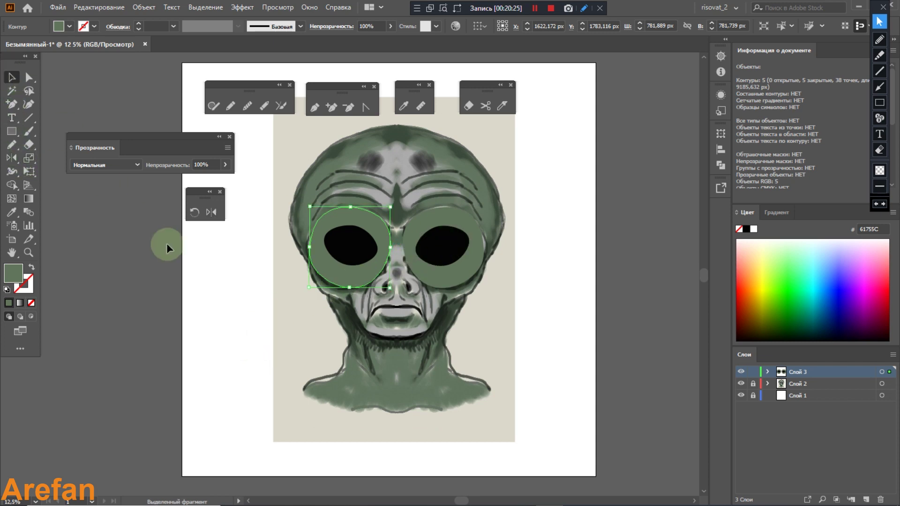
{"action": "left_click", "coordinate": [212, 295]}
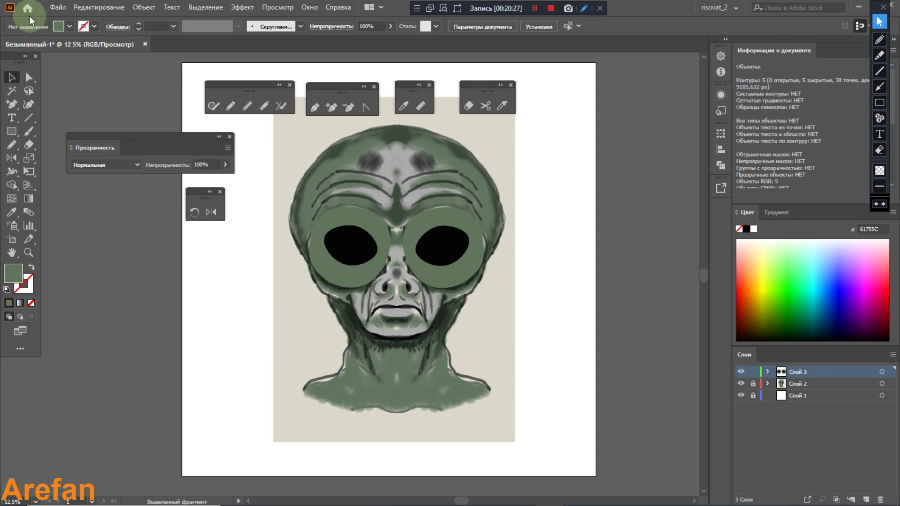
{"action": "left_click", "coordinate": [58, 8]}
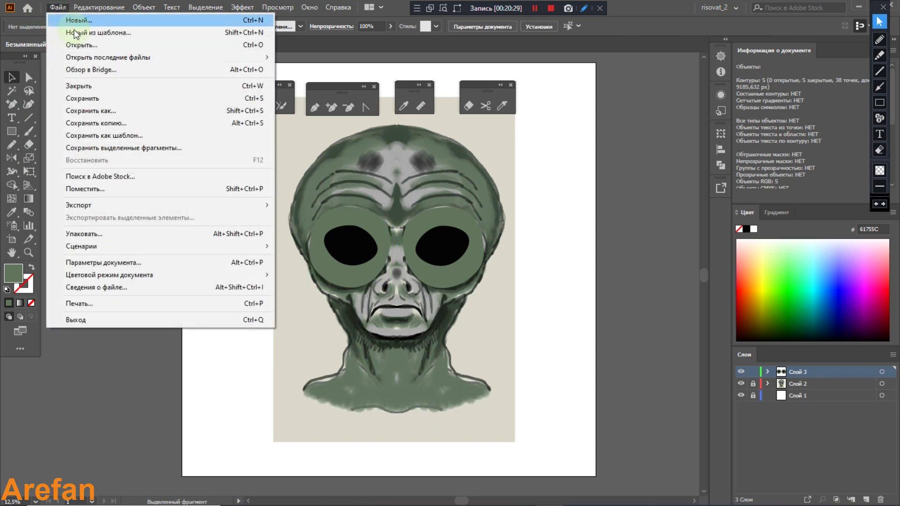
{"action": "left_click", "coordinate": [117, 111]}
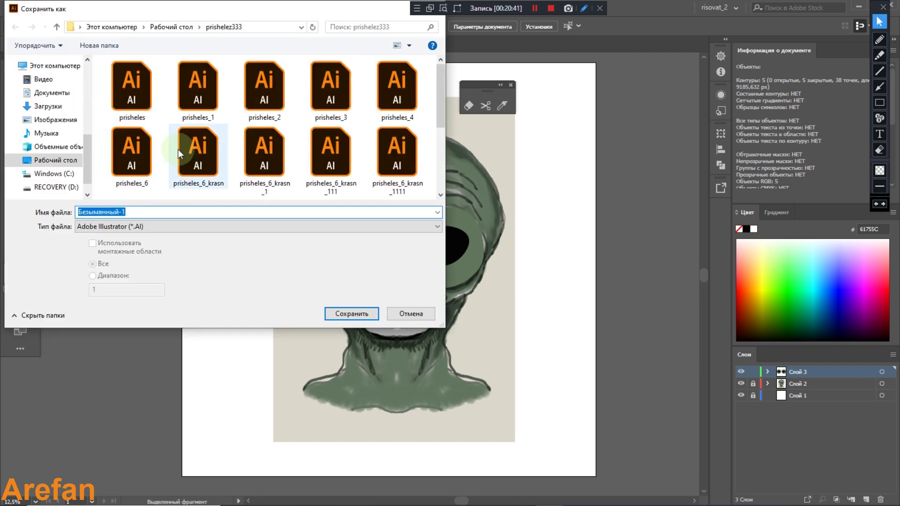
{"action": "scroll", "coordinate": [178, 149], "scroll_direction": "down", "scroll_amount": 3}
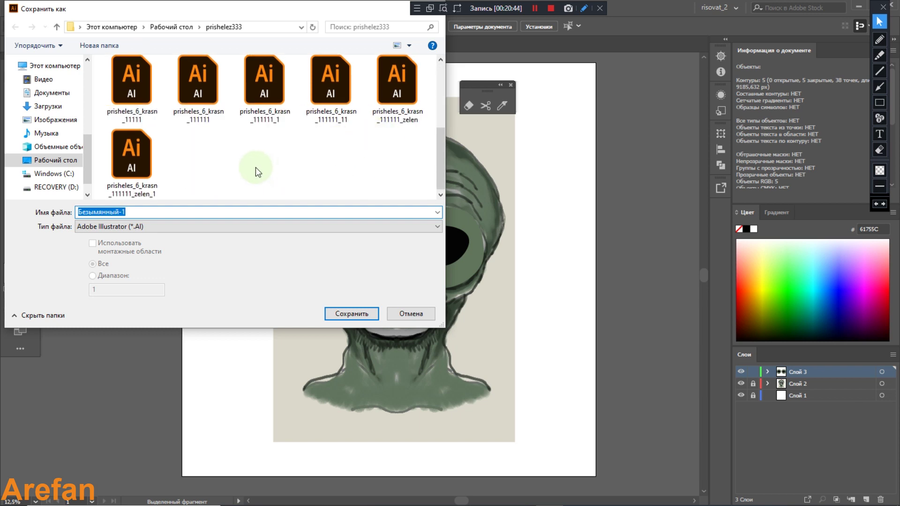
{"action": "right_click", "coordinate": [255, 167]}
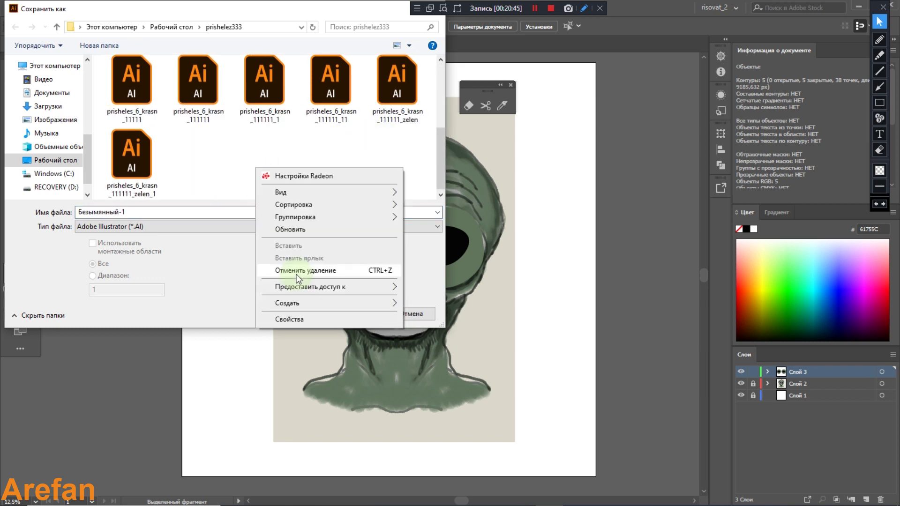
{"action": "mouse_move", "coordinate": [404, 305]}
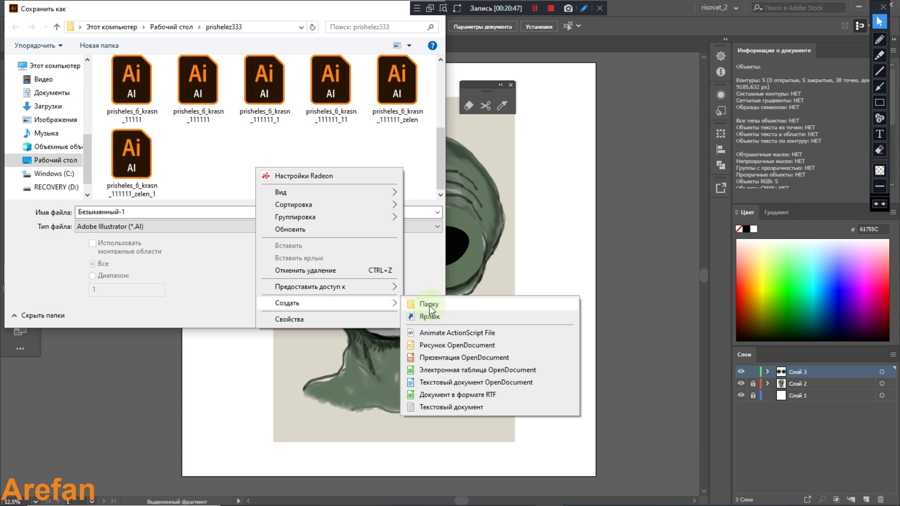
{"action": "left_click", "coordinate": [433, 305]}
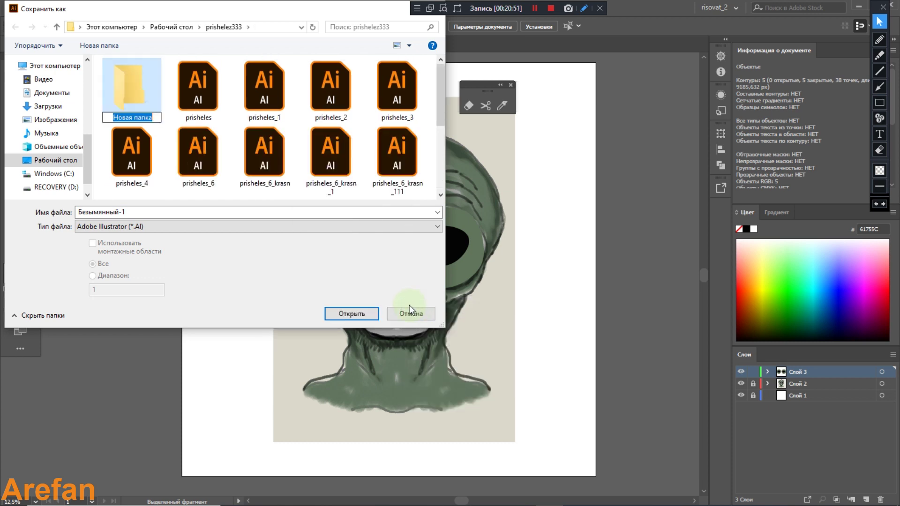
{"action": "type", "text": "з"}
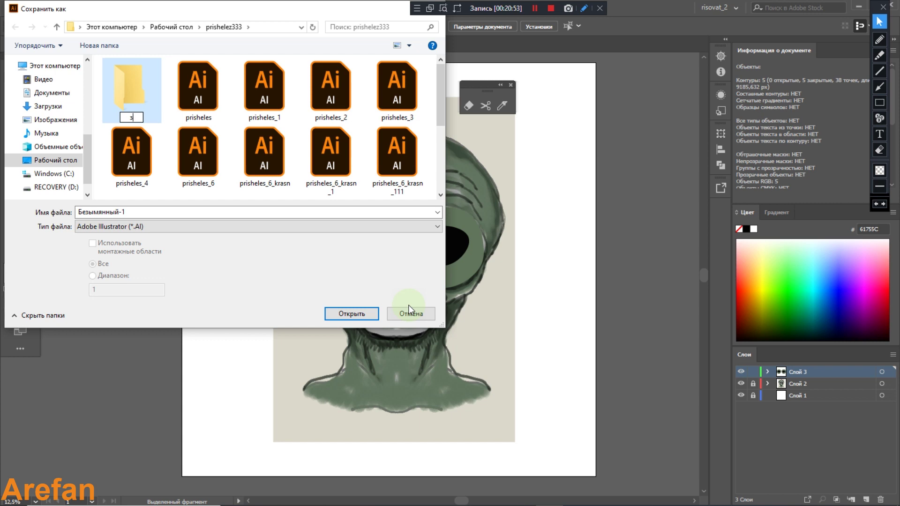
{"action": "key", "text": "BackSpace"}
{"action": "type", "text": "prishelez"}
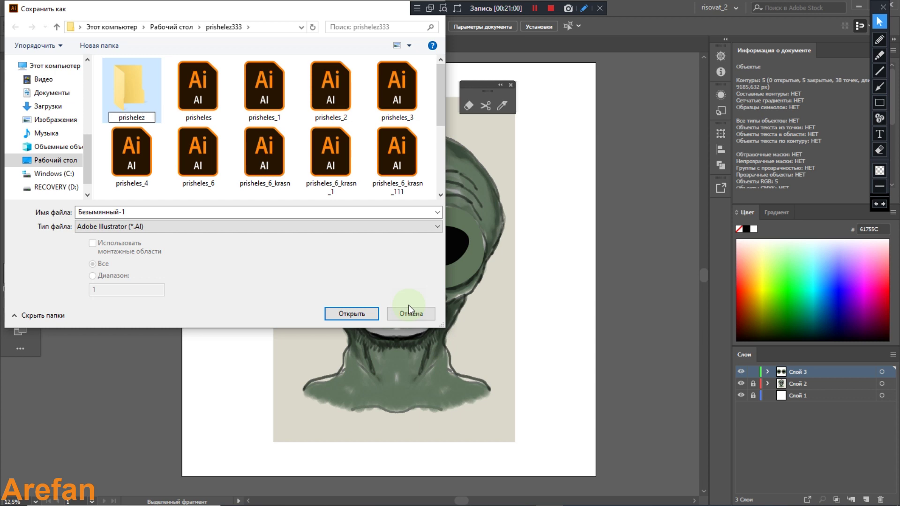
{"action": "key", "text": "BackSpace"}
{"action": "type", "text": "sss"}
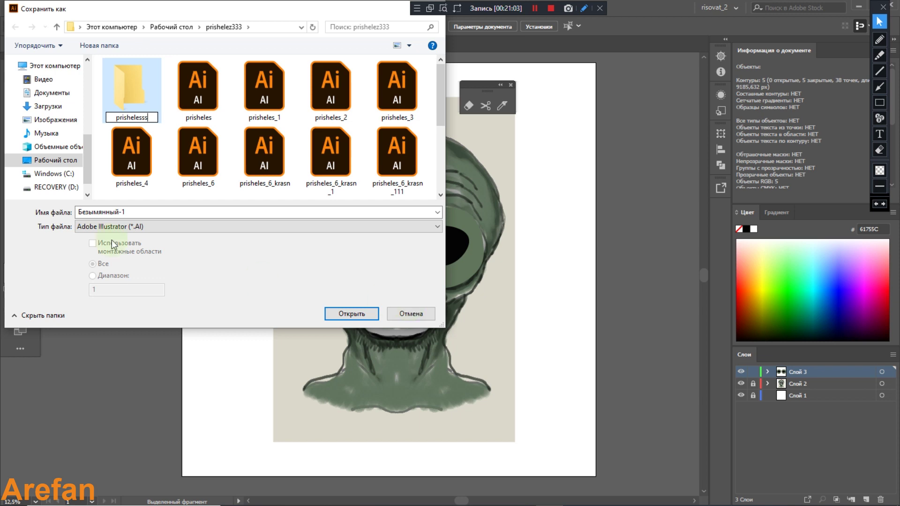
{"action": "left_click", "coordinate": [128, 88]}
{"action": "double_click", "coordinate": [128, 88]}
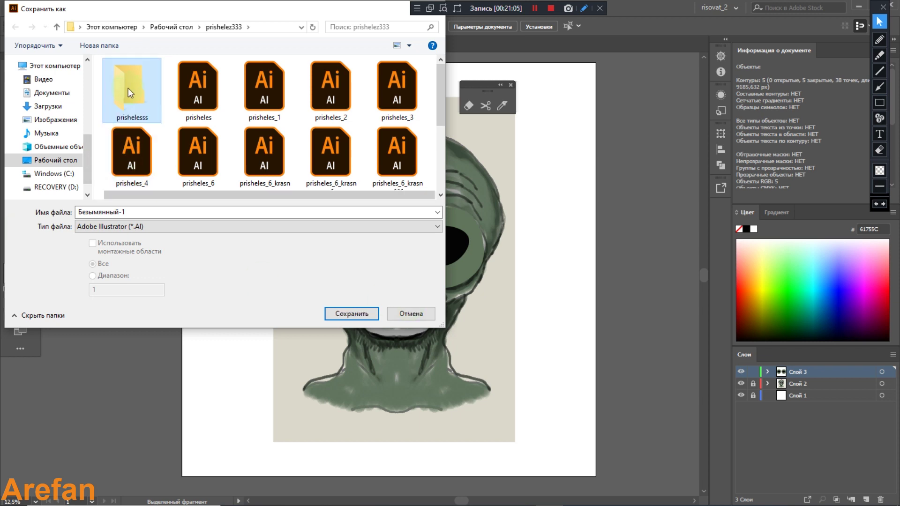
Save the document in the prishelesss folder as prishel_1 in Adobe Illustrator format, accepting the Illustrator 2020 options
{"action": "left_click", "coordinate": [127, 210]}
{"action": "left_click_drag", "start_coordinate": [127, 210], "coordinate": [76, 211]}
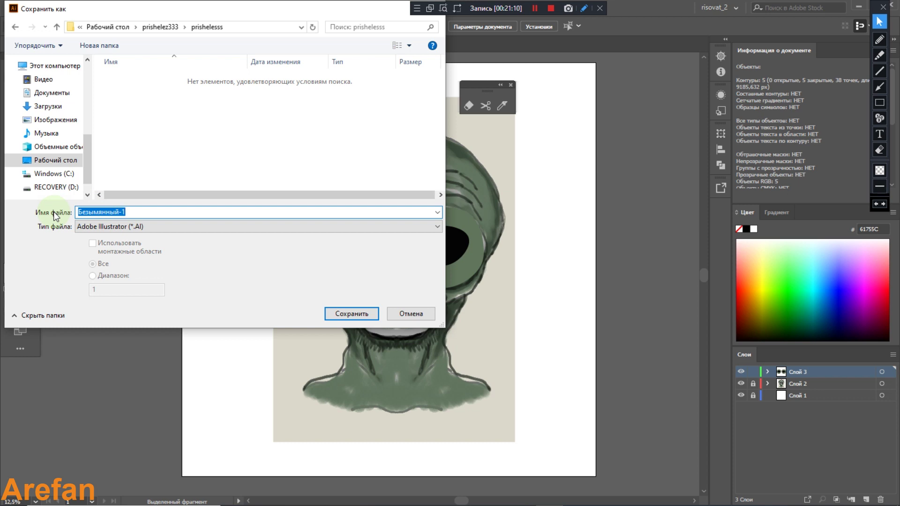
{"action": "type", "text": "prishel_"}
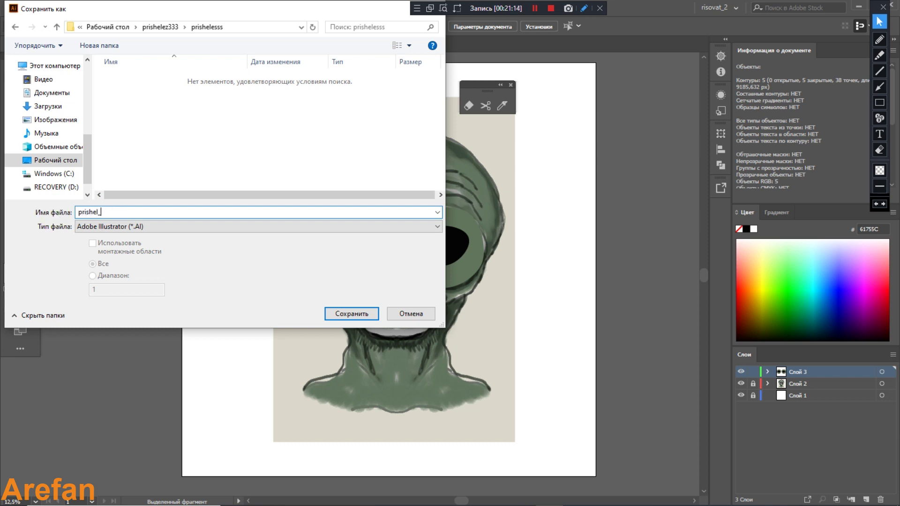
{"action": "type", "text": "1"}
{"action": "left_click", "coordinate": [348, 314]}
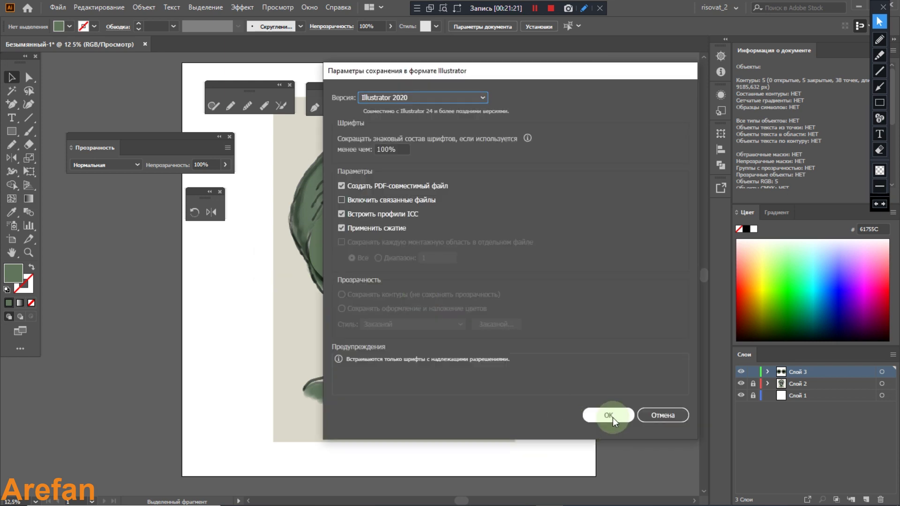
{"action": "left_click", "coordinate": [612, 418]}
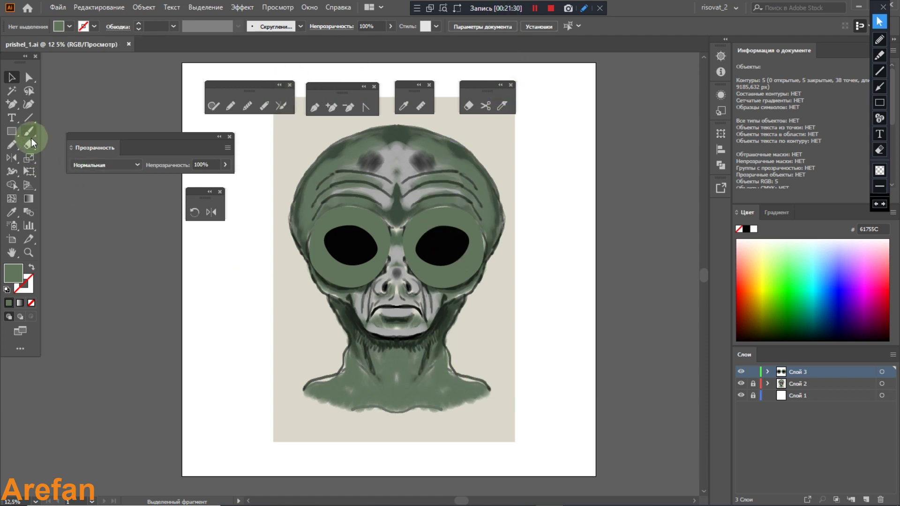
Trace the right-hand nostril with the Pencil tool as a path about 65 by 113 px
{"action": "left_click", "coordinate": [229, 106]}
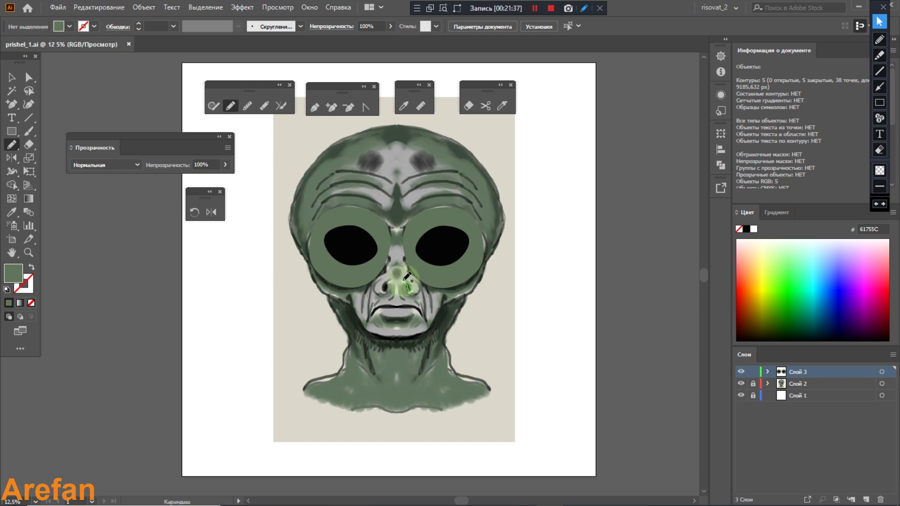
{"action": "left_click_drag", "start_coordinate": [404, 280], "coordinate": [410, 290]}
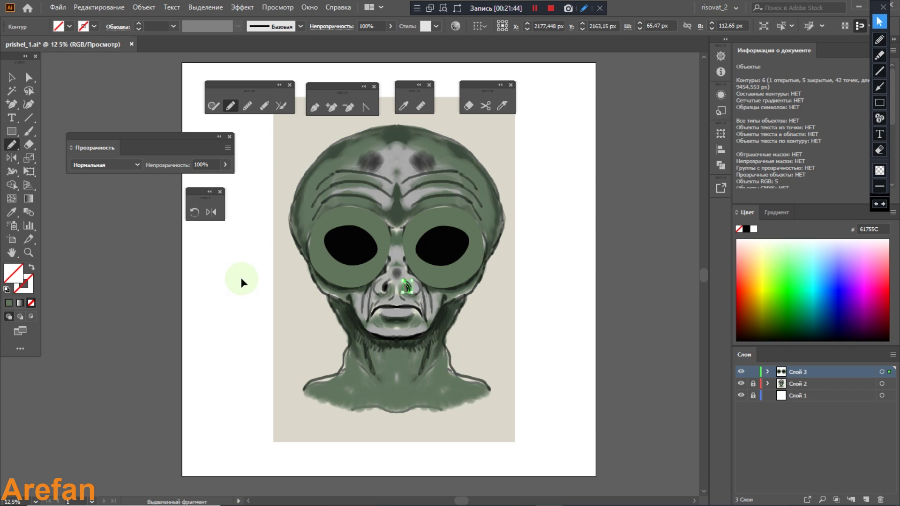
{"action": "key", "text": "ctrl+="}
{"action": "key", "text": "ctrl+="}
{"action": "key", "text": "ctrl+="}
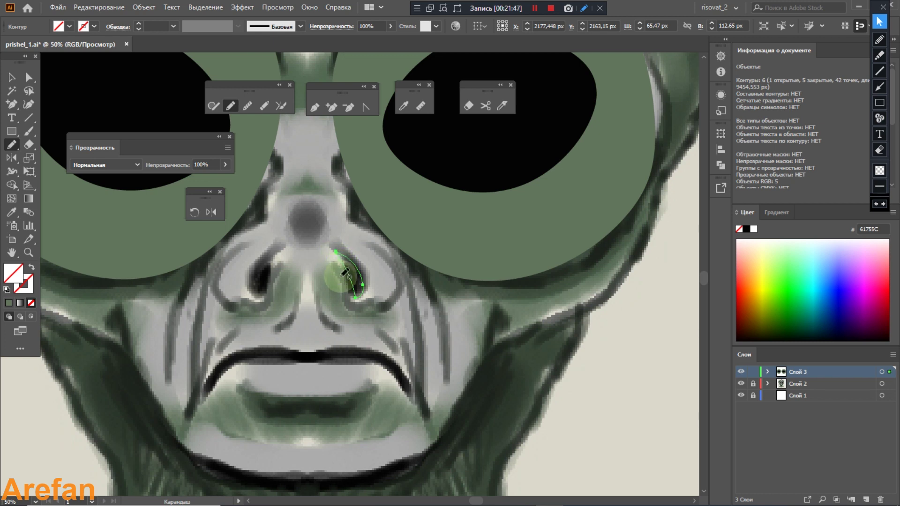
Join the ends of the right-hand nostril path and fill it with the near-black 050506 sampled from the reference nostril
{"action": "left_click", "coordinate": [12, 77]}
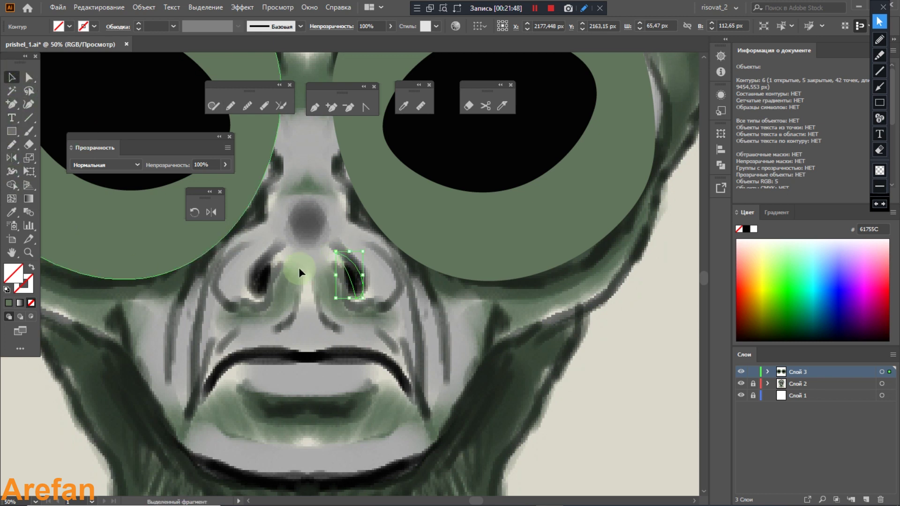
{"action": "right_click", "coordinate": [353, 270]}
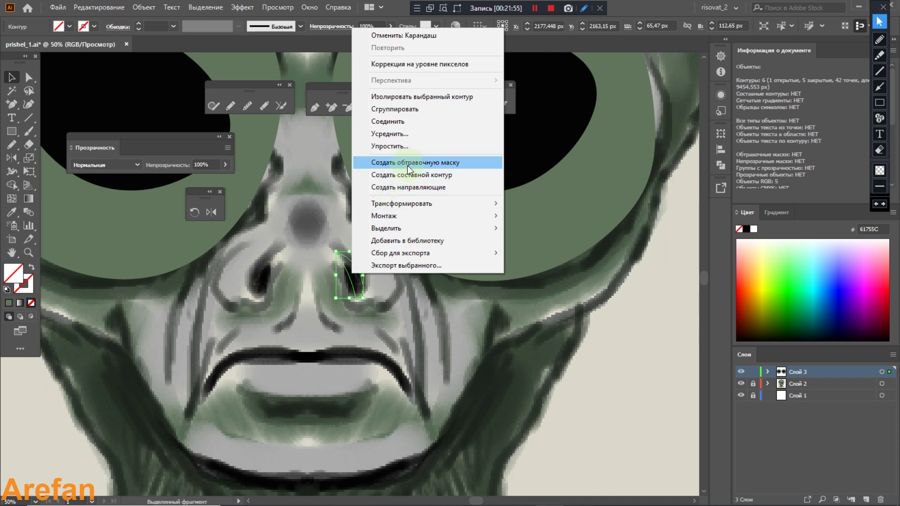
{"action": "left_click", "coordinate": [393, 122]}
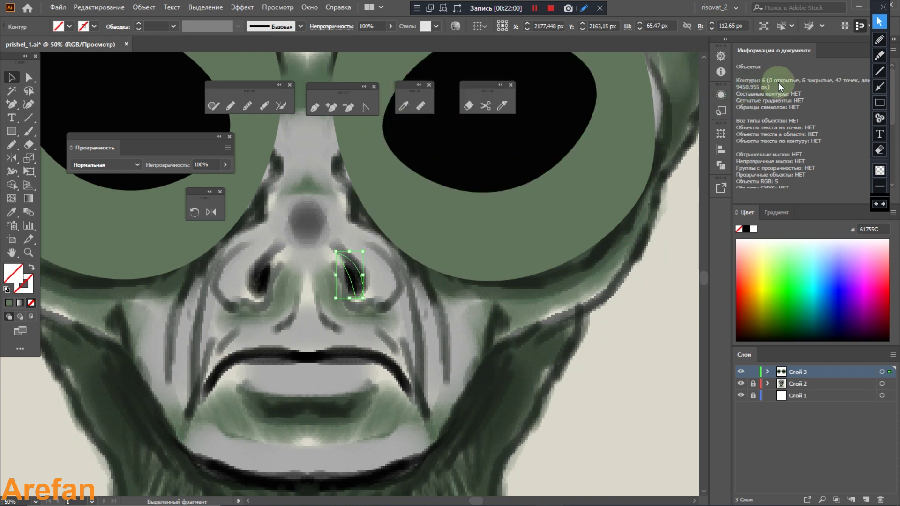
{"action": "left_click", "coordinate": [11, 212]}
{"action": "left_click", "coordinate": [354, 277]}
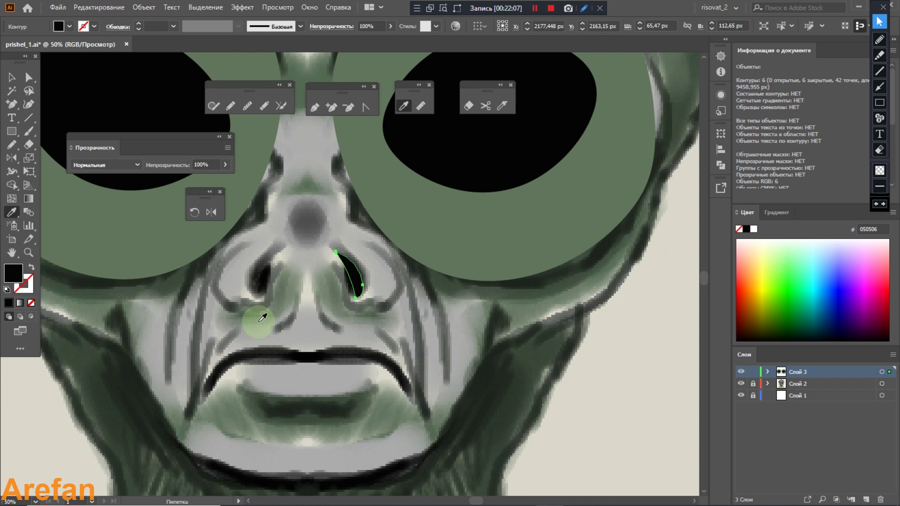
Duplicate the black nostril shape in place and reflect the copy about the centre of the nose onto the left-hand nostril
{"action": "left_click", "coordinate": [11, 77]}
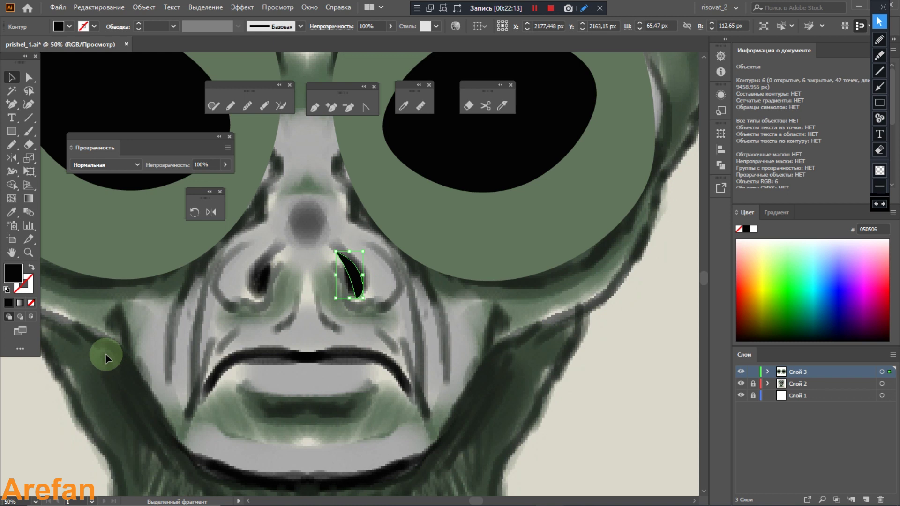
{"action": "key", "text": "ctrl+c"}
{"action": "key", "text": "ctrl+f"}
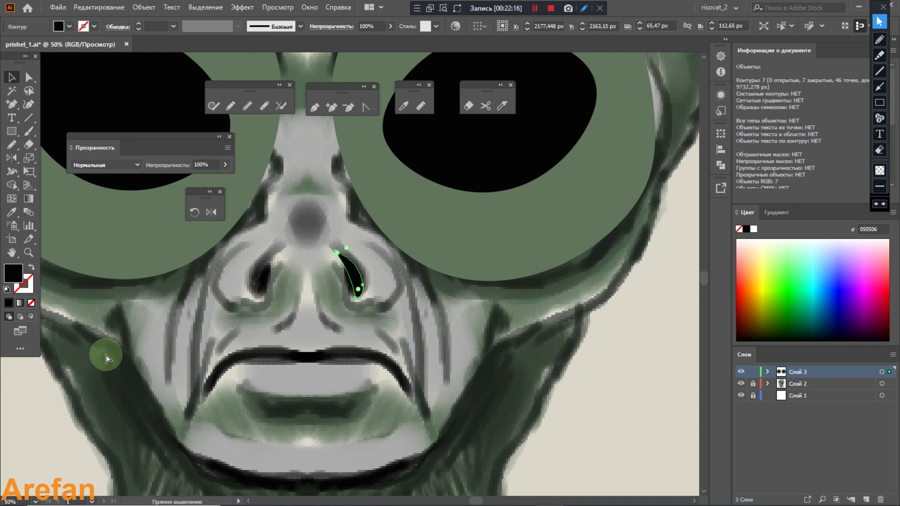
{"action": "left_click", "coordinate": [12, 158]}
{"action": "left_click", "coordinate": [306, 260]}
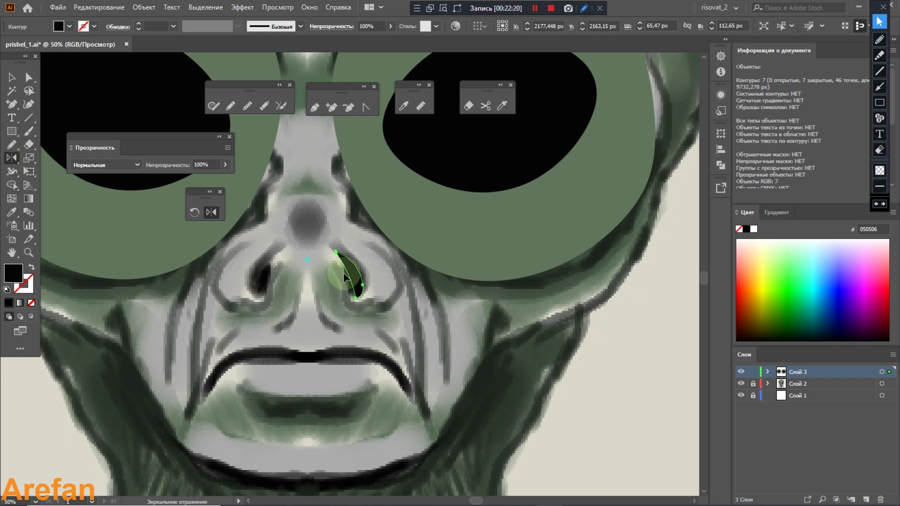
{"action": "left_click_drag", "start_coordinate": [346, 286], "coordinate": [249, 270]}
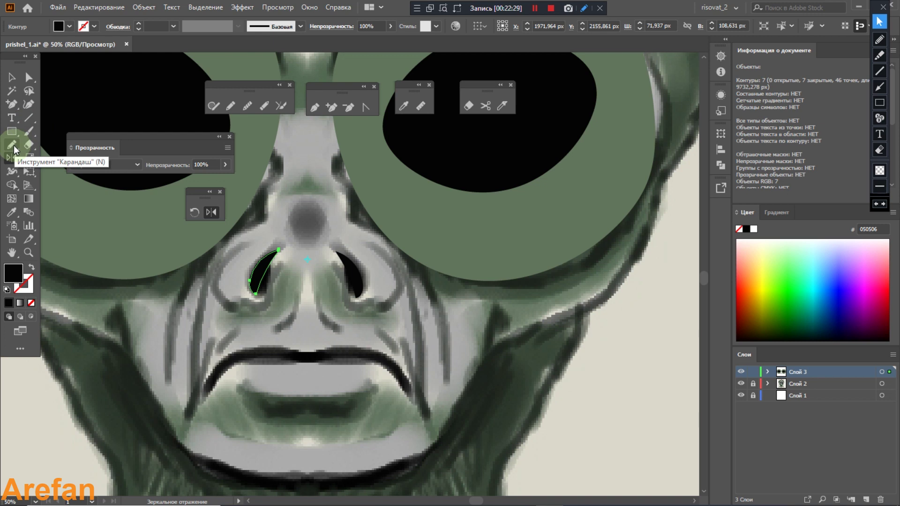
Outline the right-hand wing of the nose around the nostril with the Pencil tool, about 196 by 189 px, as a closed path
{"action": "left_click", "coordinate": [233, 105]}
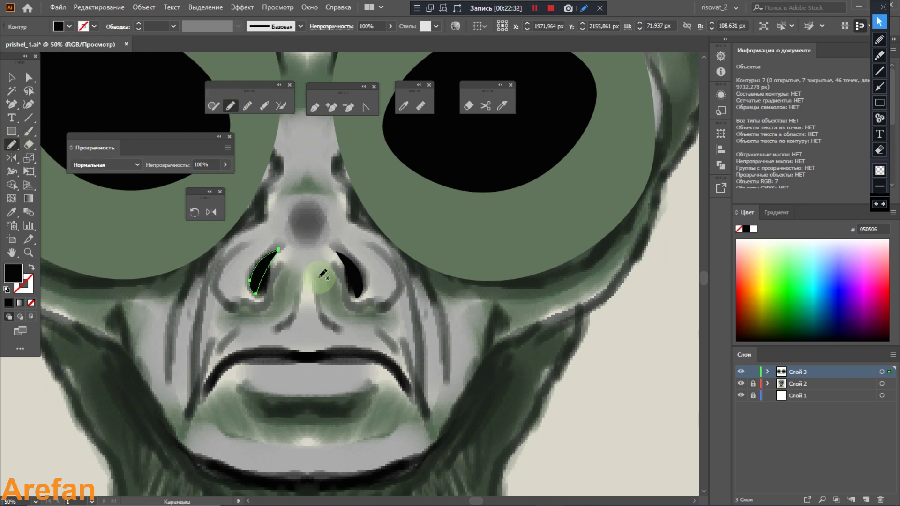
{"action": "mouse_move", "coordinate": [338, 234]}
{"action": "left_mouse_down"}
{"action": "mouse_move", "coordinate": [375, 250]}
{"action": "mouse_move", "coordinate": [393, 271]}
{"action": "mouse_move", "coordinate": [398, 298]}
{"action": "mouse_move", "coordinate": [386, 310]}
{"action": "mouse_move", "coordinate": [353, 310]}
{"action": "mouse_move", "coordinate": [335, 234]}
{"action": "left_mouse_up"}
{"action": "left_click_drag", "start_coordinate": [333, 234], "coordinate": [331, 235]}
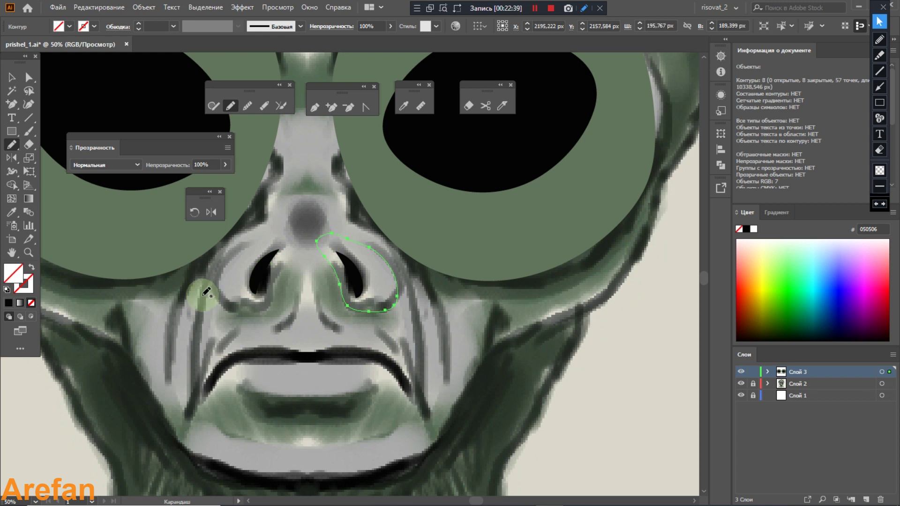
Fill the right-hand nose wing with the grey-green 576055 sampled from below the nostril, and send it behind the black nostril
{"action": "left_click", "coordinate": [12, 212]}
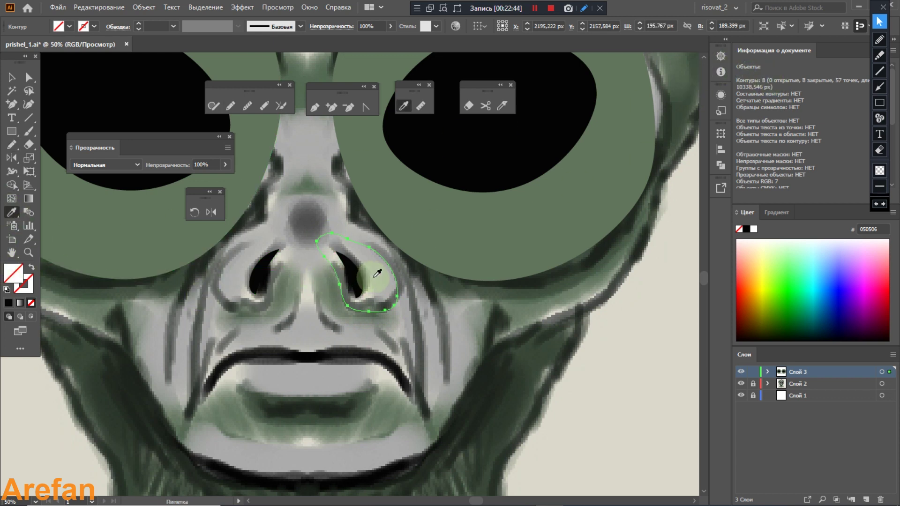
{"action": "left_click", "coordinate": [367, 305]}
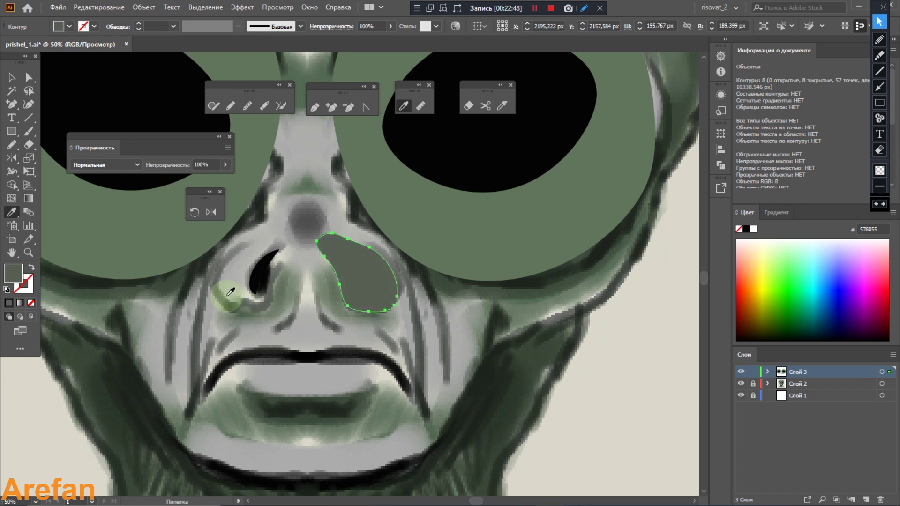
{"action": "key", "text": "v"}
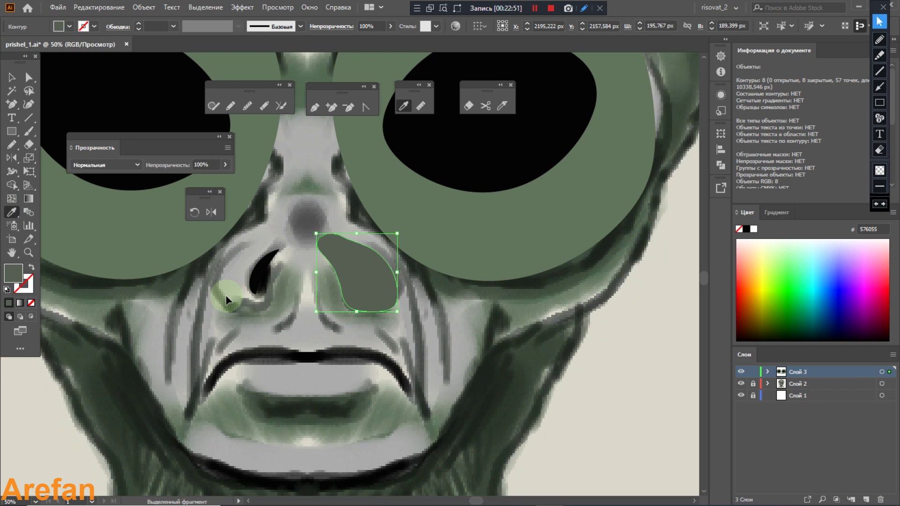
{"action": "key", "text": "ctrl+shift+["}
{"action": "key", "text": "i"}
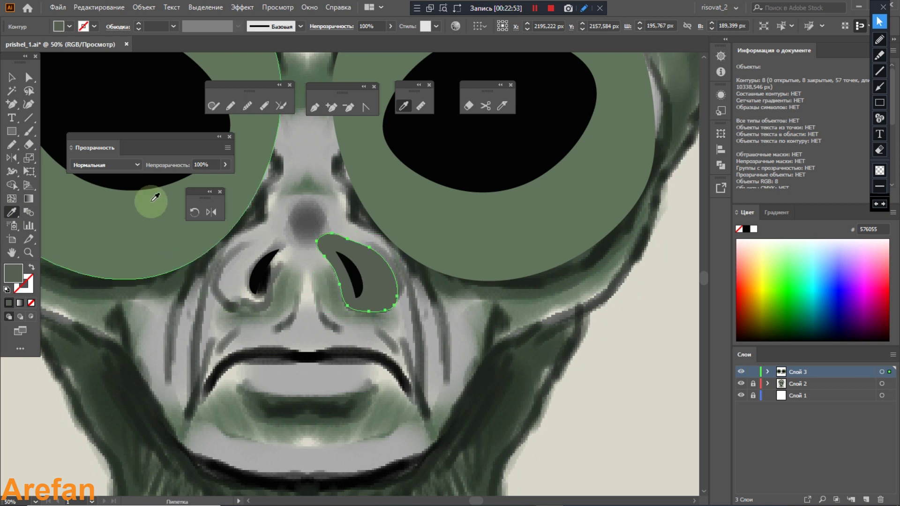
Duplicate the grey-green right-hand nose wing in place and reflect the copy about the centre of the nose onto the left-hand side
{"action": "left_click", "coordinate": [11, 77]}
{"action": "left_click", "coordinate": [363, 271]}
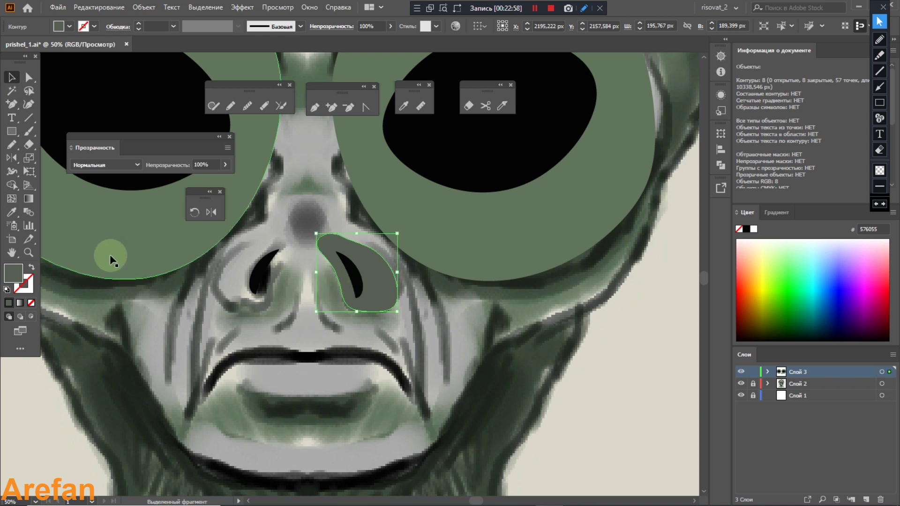
{"action": "key", "text": "ctrl+c"}
{"action": "key", "text": "ctrl+f"}
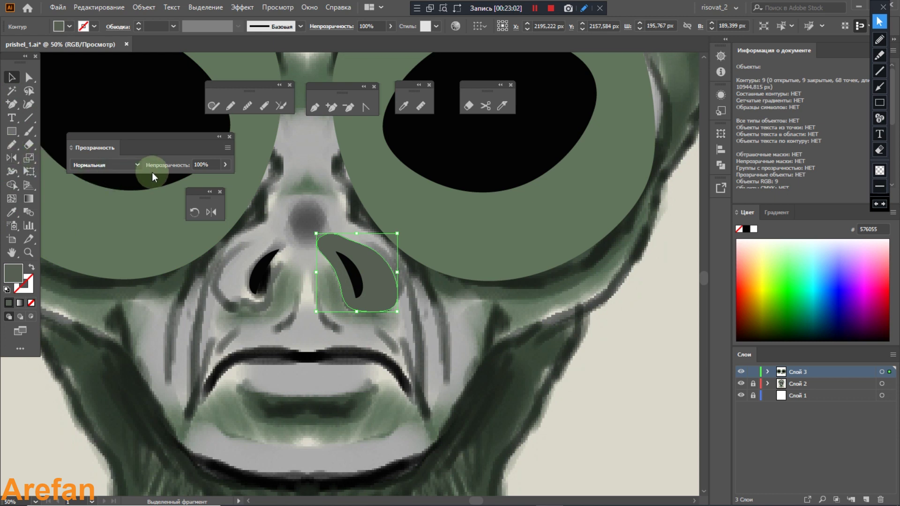
{"action": "left_click", "coordinate": [209, 213]}
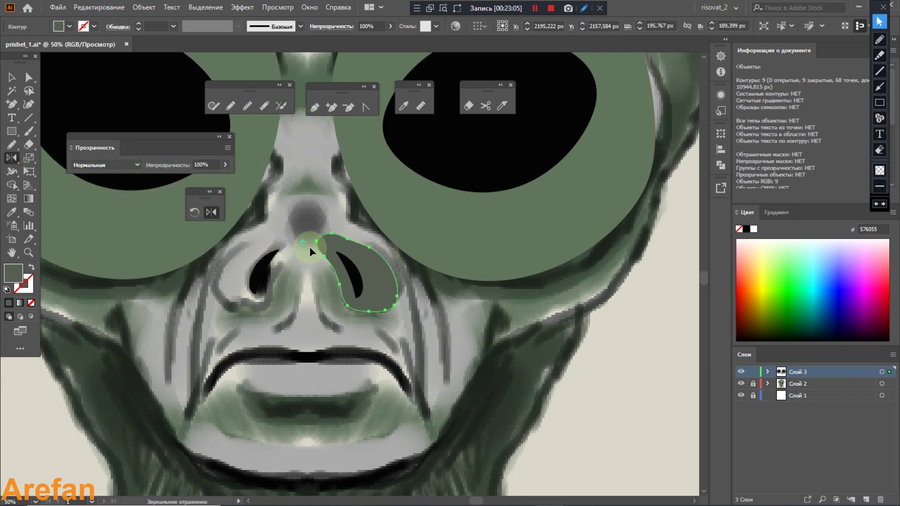
{"action": "left_click_drag", "start_coordinate": [310, 246], "coordinate": [220, 269]}
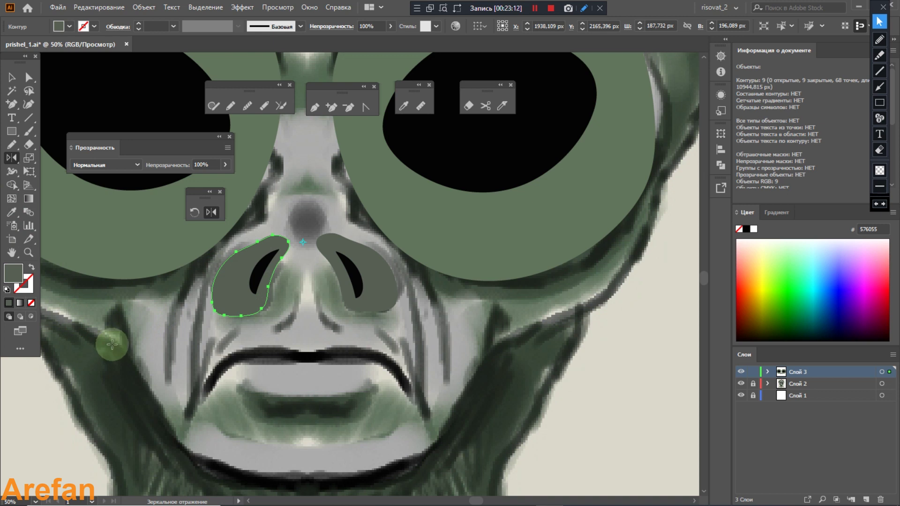
Outline the right half of the dark mouth line with the Pencil tool, about 259 by 127 px, and fill it with the near-black 171718 sampled from the reference
{"action": "scroll", "coordinate": [186, 332], "scroll_direction": "down", "scroll_amount": 3}
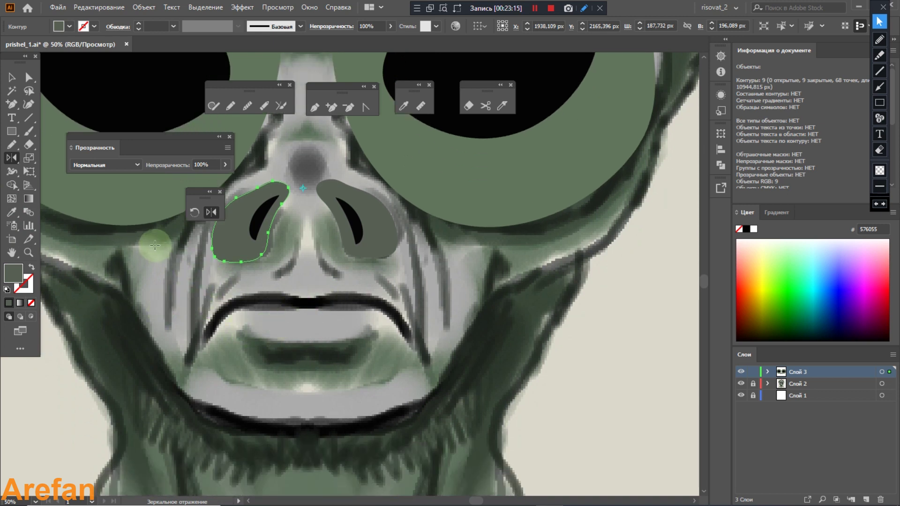
{"action": "key", "text": "ctrl+minus"}
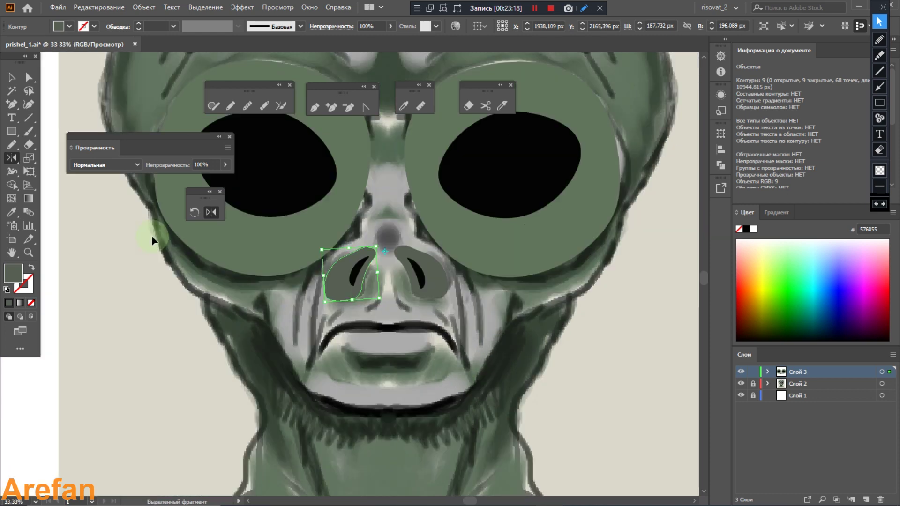
{"action": "scroll", "coordinate": [221, 284], "scroll_direction": "down", "scroll_amount": 3}
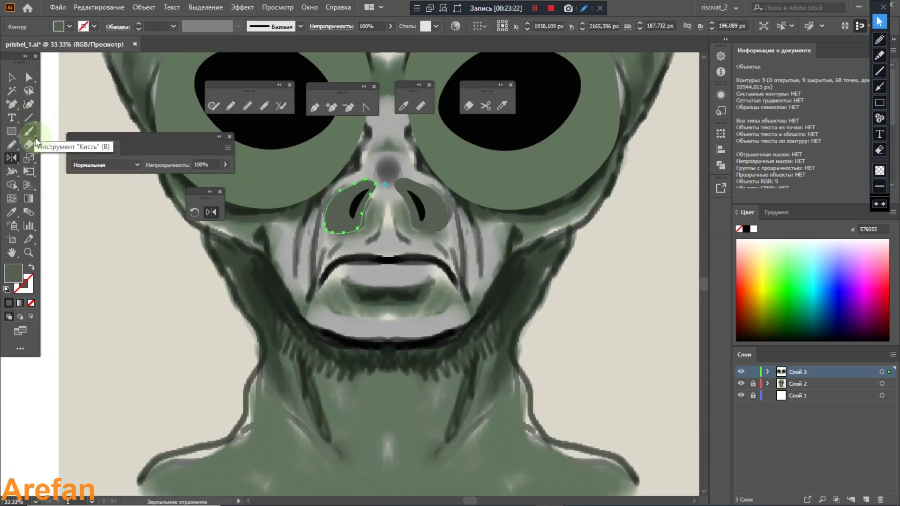
{"action": "left_click", "coordinate": [12, 145]}
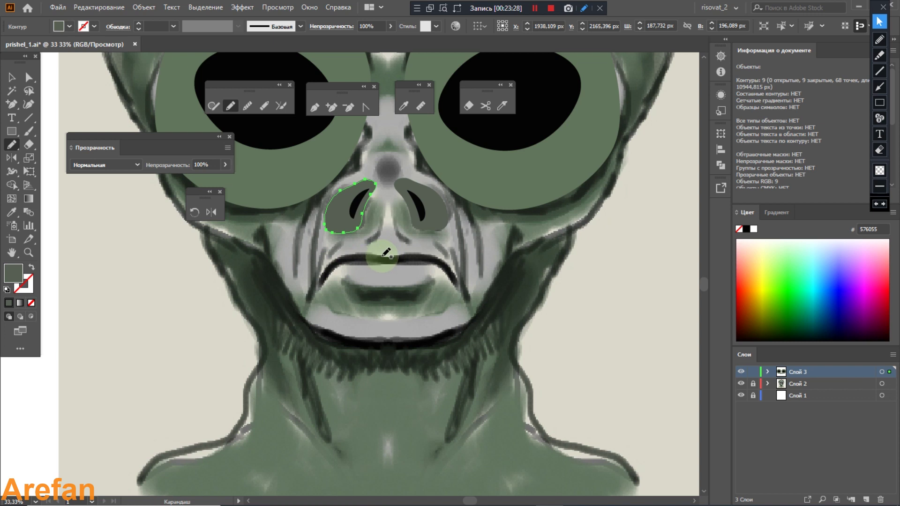
{"action": "mouse_move", "coordinate": [388, 253]}
{"action": "left_mouse_down"}
{"action": "mouse_move", "coordinate": [435, 256]}
{"action": "mouse_move", "coordinate": [457, 272]}
{"action": "mouse_move", "coordinate": [458, 287]}
{"action": "mouse_move", "coordinate": [425, 262]}
{"action": "mouse_move", "coordinate": [385, 260]}
{"action": "left_mouse_up"}
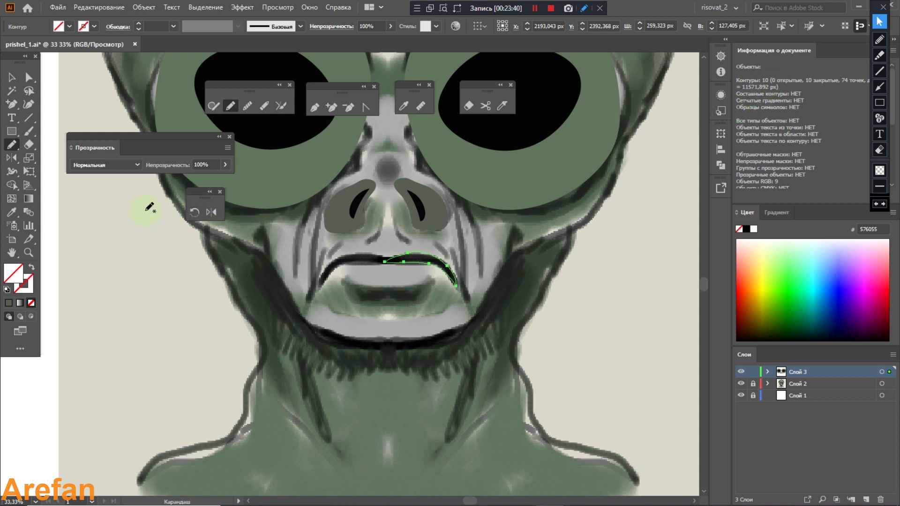
{"action": "left_click", "coordinate": [14, 211]}
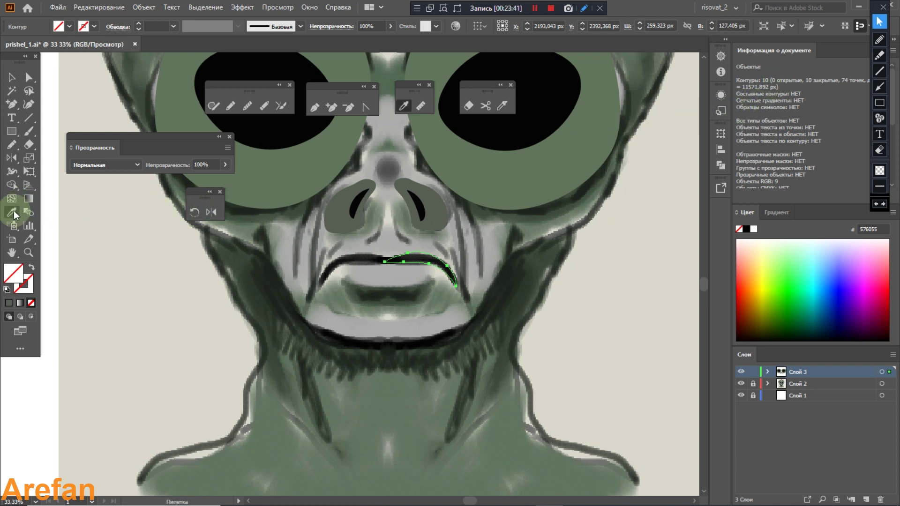
{"action": "left_click", "coordinate": [361, 259]}
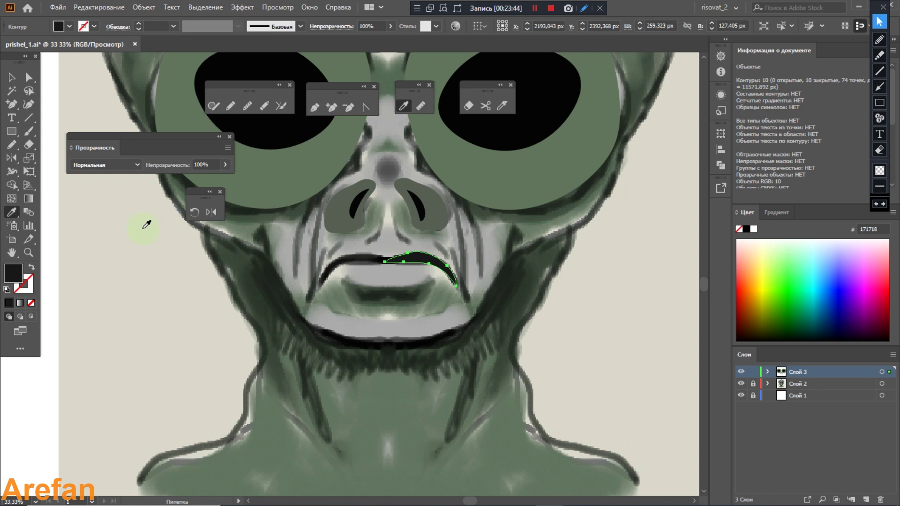
Duplicate the right half of the mouth line in place, reflect the copy about the mouth's centre onto the left half, and select both halves
{"action": "left_click", "coordinate": [12, 76]}
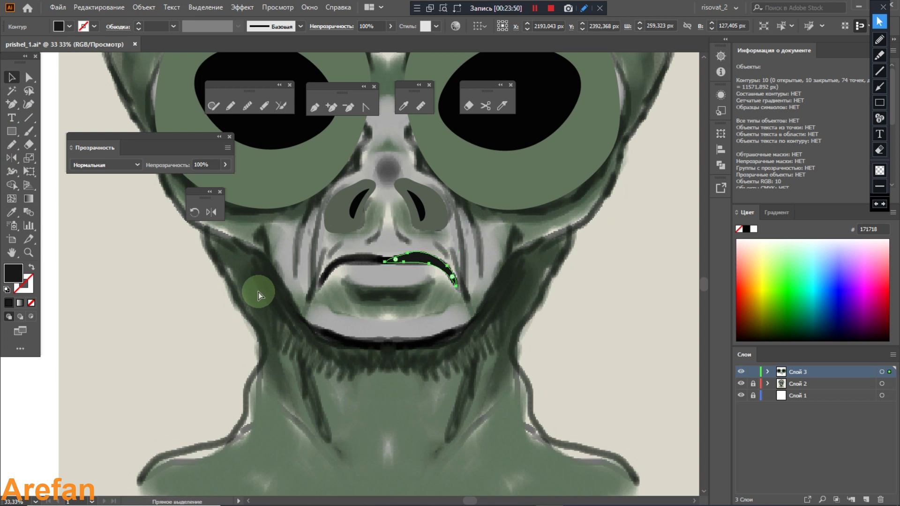
{"action": "key", "text": "ctrl+c"}
{"action": "key", "text": "ctrl+f"}
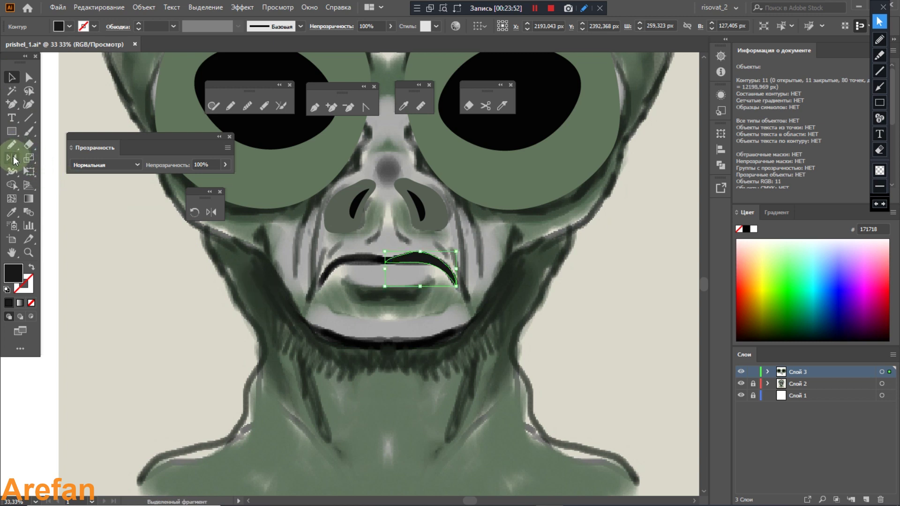
{"action": "left_click", "coordinate": [212, 212]}
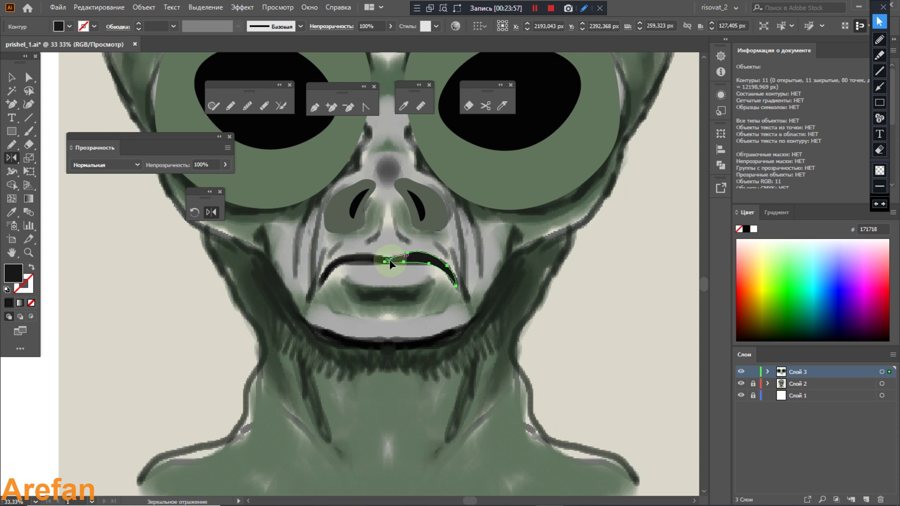
{"action": "left_click_drag", "start_coordinate": [417, 263], "coordinate": [325, 259]}
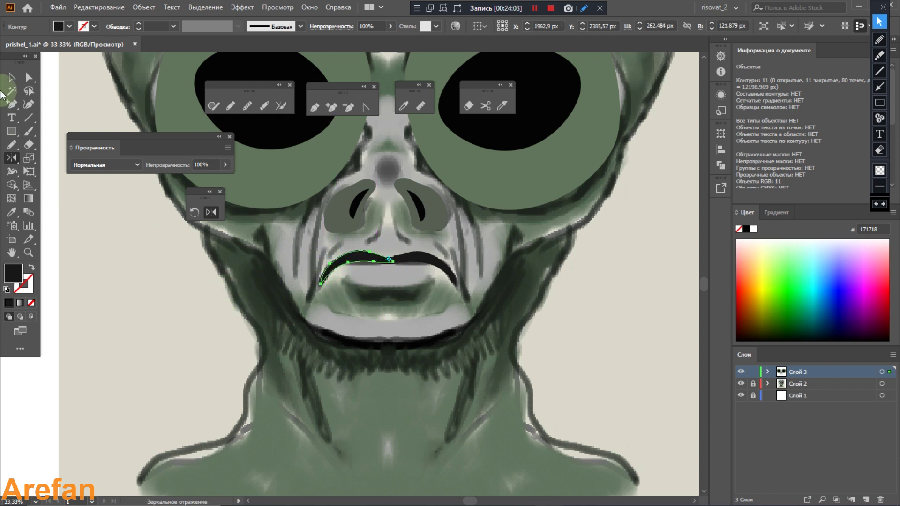
{"action": "left_click", "coordinate": [11, 77]}
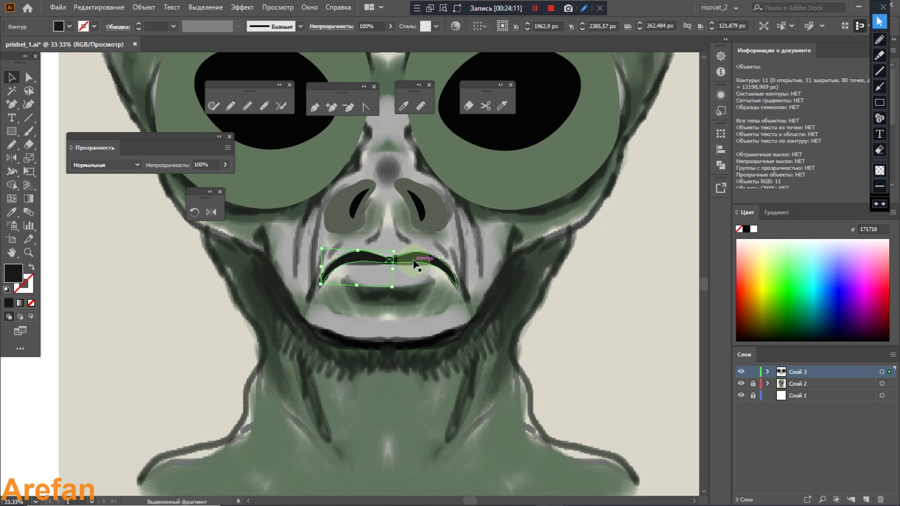
{"action": "left_click", "coordinate": [416, 258], "text": "shift"}
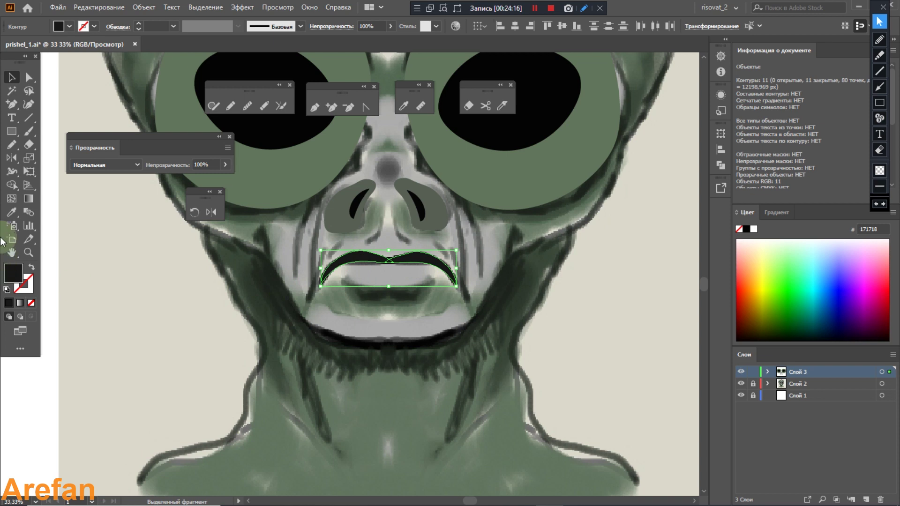
{"action": "left_click", "coordinate": [881, 41]}
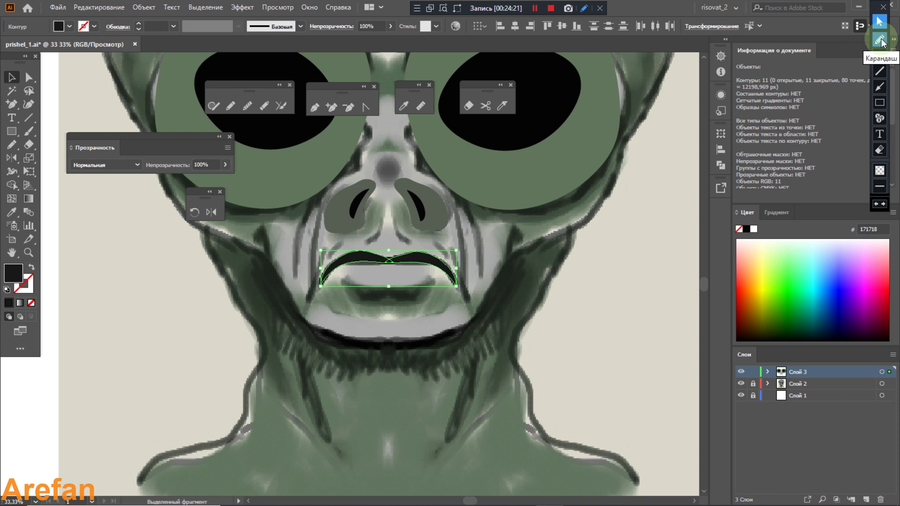
{"action": "mouse_move", "coordinate": [345, 322]}
{"action": "left_mouse_down"}
{"action": "mouse_move", "coordinate": [312, 342]}
{"action": "mouse_move", "coordinate": [333, 357]}
{"action": "mouse_move", "coordinate": [327, 370]}
{"action": "mouse_move", "coordinate": [352, 358]}
{"action": "mouse_move", "coordinate": [369, 375]}
{"action": "left_mouse_up"}
{"action": "left_click_drag", "start_coordinate": [384, 338], "coordinate": [389, 372]}
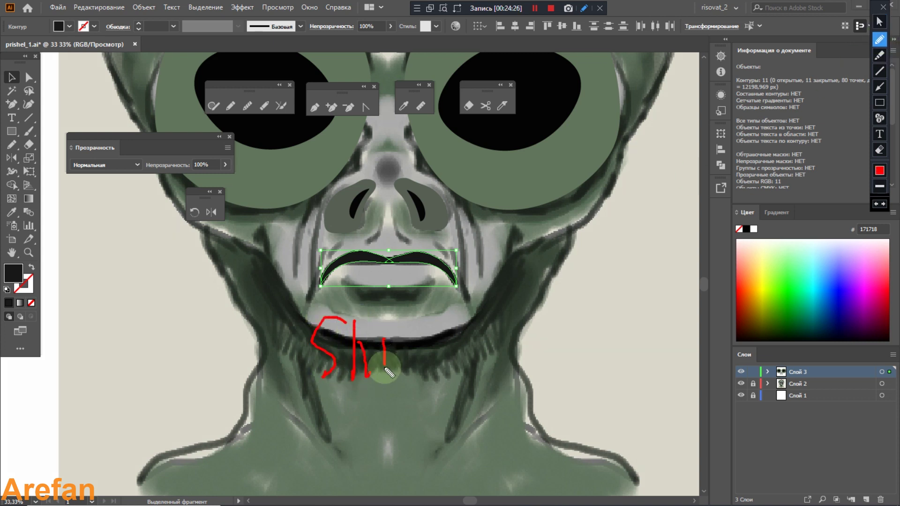
{"action": "left_click", "coordinate": [379, 324]}
{"action": "mouse_move", "coordinate": [419, 324]}
{"action": "left_mouse_down"}
{"action": "mouse_move", "coordinate": [405, 337]}
{"action": "mouse_move", "coordinate": [396, 373]}
{"action": "left_mouse_up"}
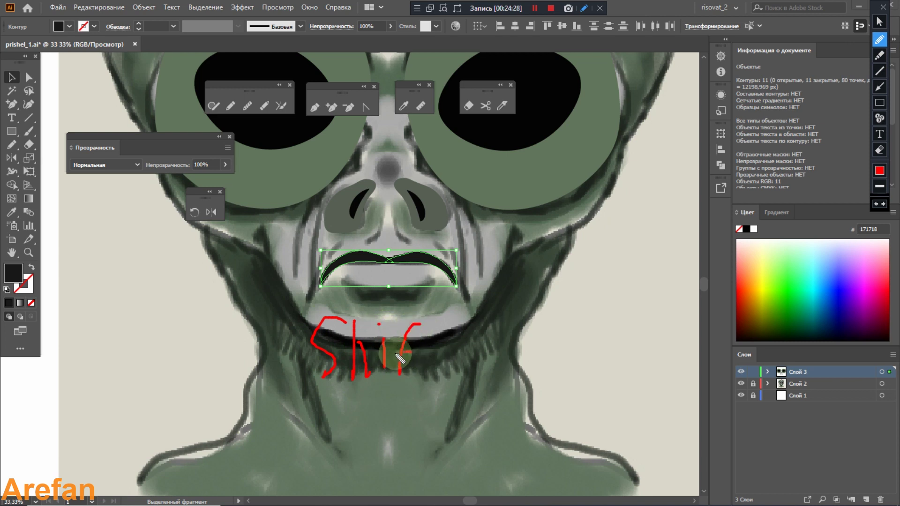
{"action": "mouse_move", "coordinate": [428, 320]}
{"action": "left_mouse_down"}
{"action": "mouse_move", "coordinate": [424, 371]}
{"action": "mouse_move", "coordinate": [435, 365]}
{"action": "mouse_move", "coordinate": [406, 345]}
{"action": "left_mouse_up"}
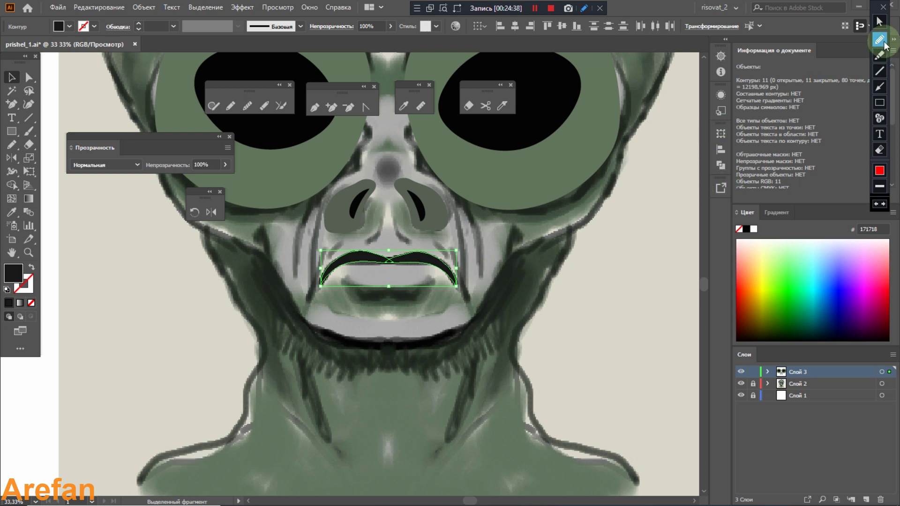
{"action": "left_click", "coordinate": [880, 21]}
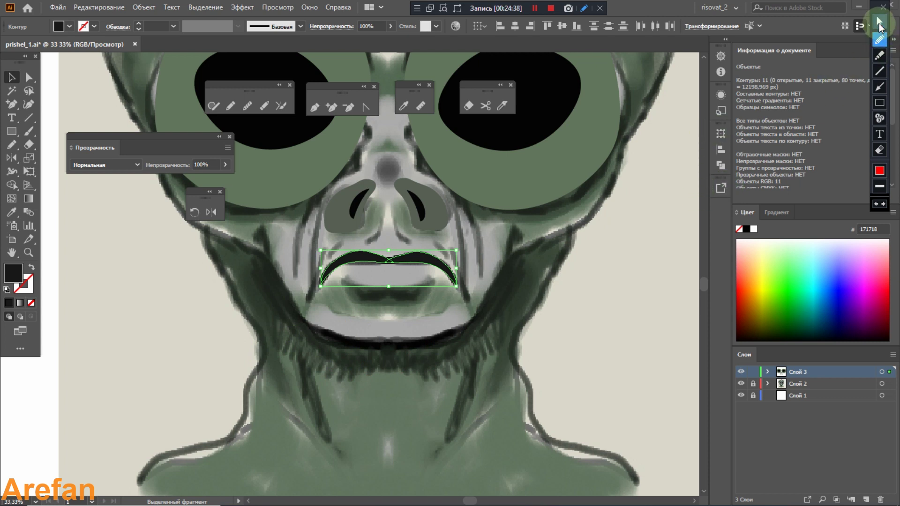
Merge the two selected mouth halves into a single shape with the Unite pathfinder operation
{"action": "left_click", "coordinate": [721, 165]}
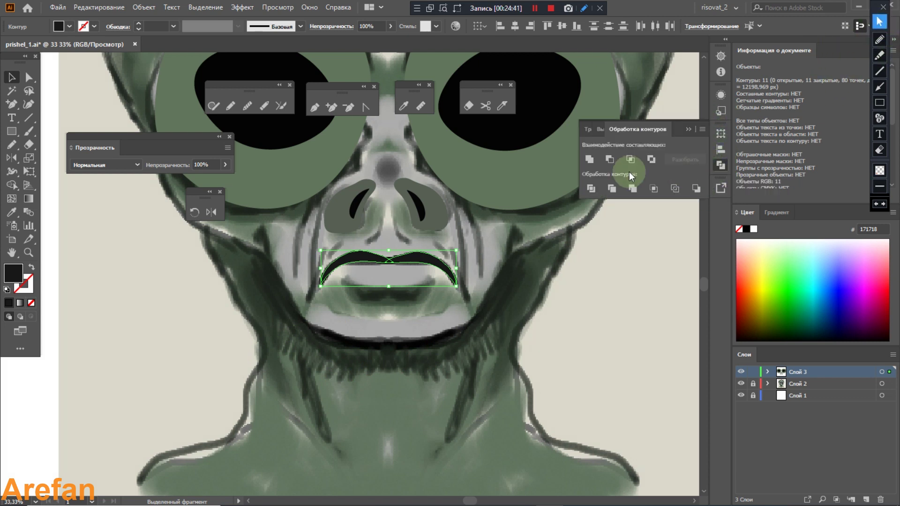
{"action": "left_click", "coordinate": [589, 159]}
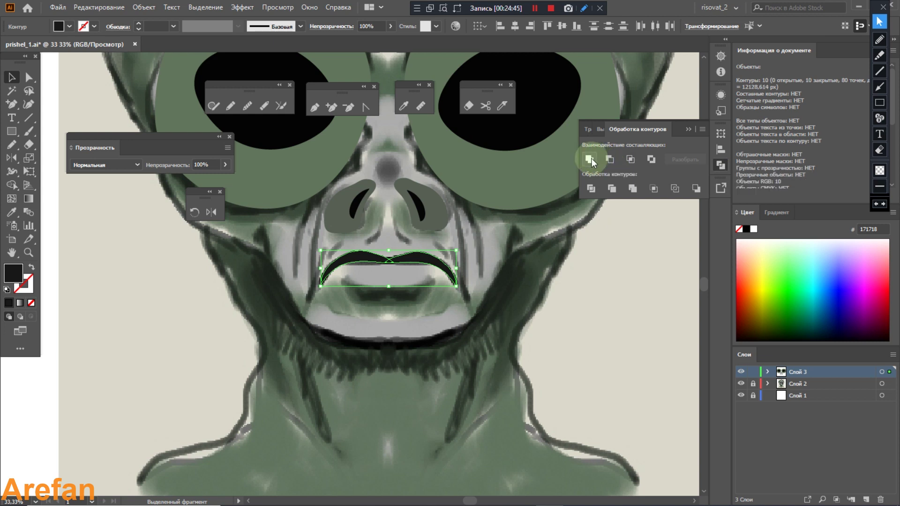
Flatten the dip at the centre of the mouth line's upper edge with Direct Selection, nudging the centre anchor point down 3 px
{"action": "left_click", "coordinate": [18, 79]}
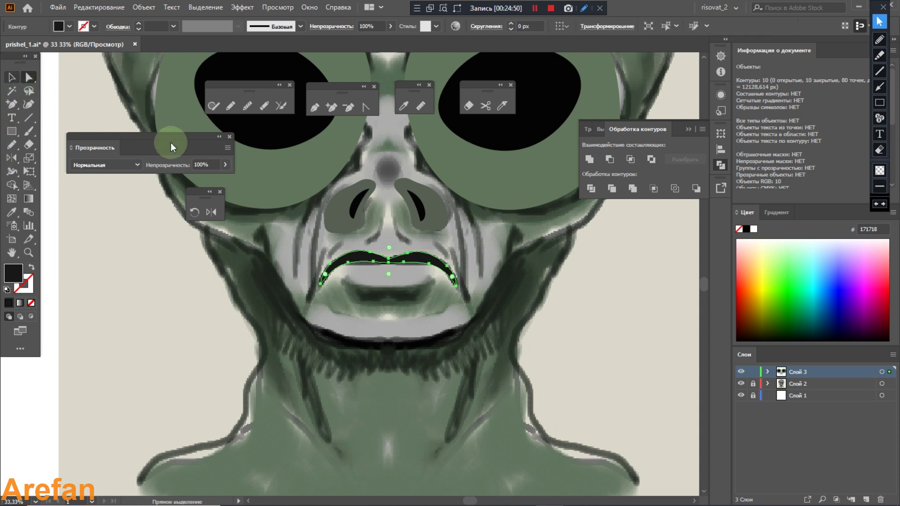
{"action": "left_click_drag", "start_coordinate": [391, 265], "coordinate": [393, 262]}
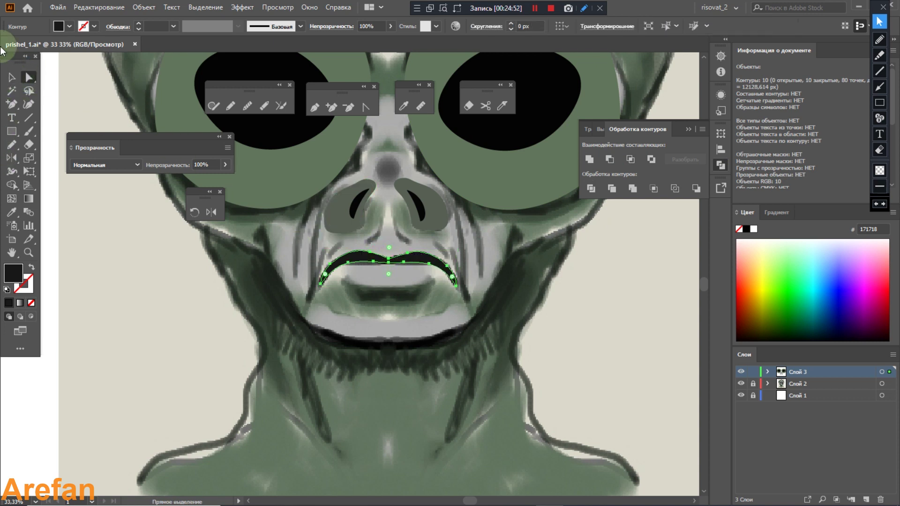
{"action": "left_click", "coordinate": [28, 79]}
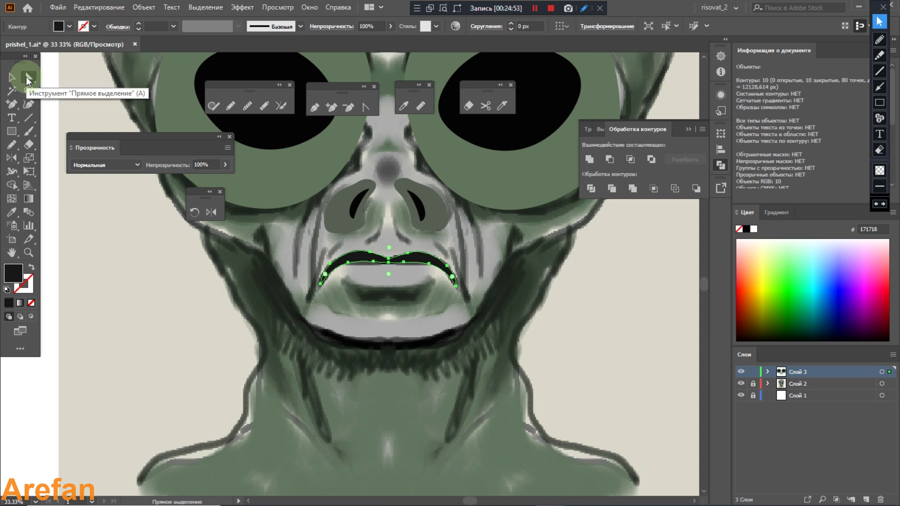
{"action": "left_click", "coordinate": [384, 274]}
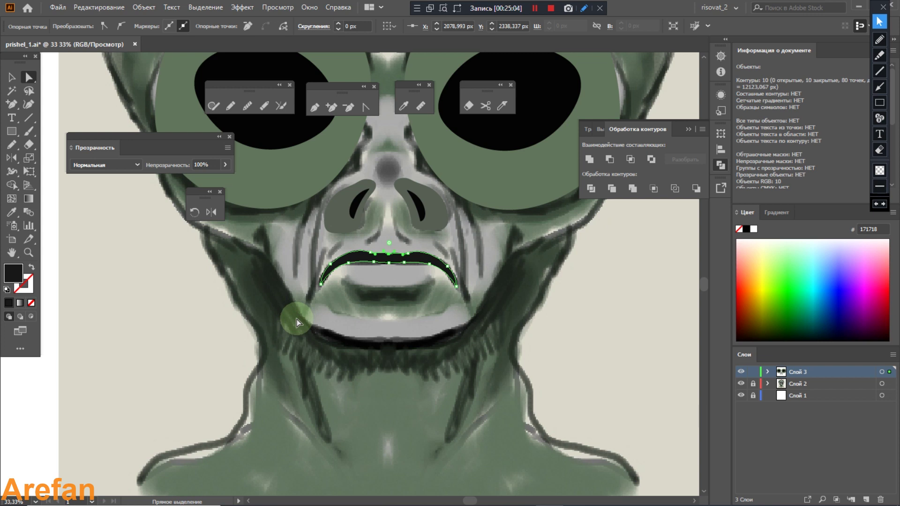
{"action": "key", "text": "Down"}
{"action": "key", "text": "Down"}
{"action": "key", "text": "Down"}
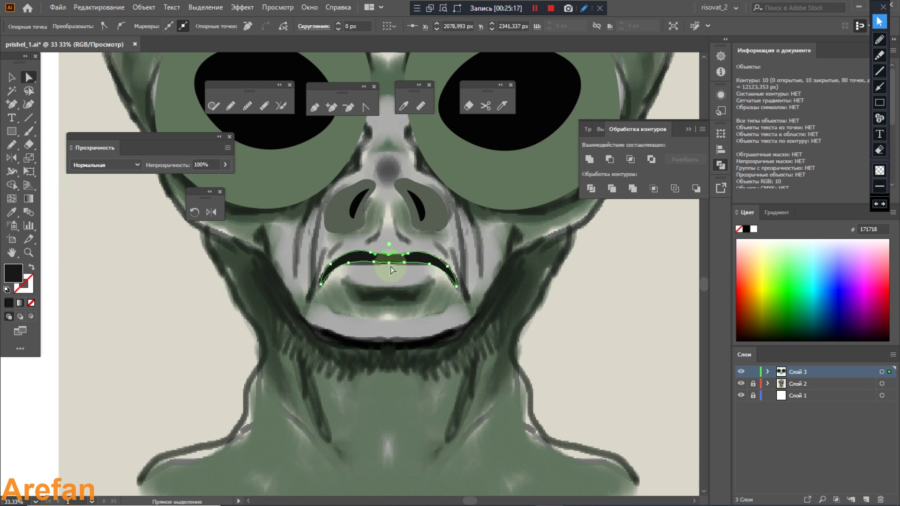
{"action": "left_click", "coordinate": [408, 265]}
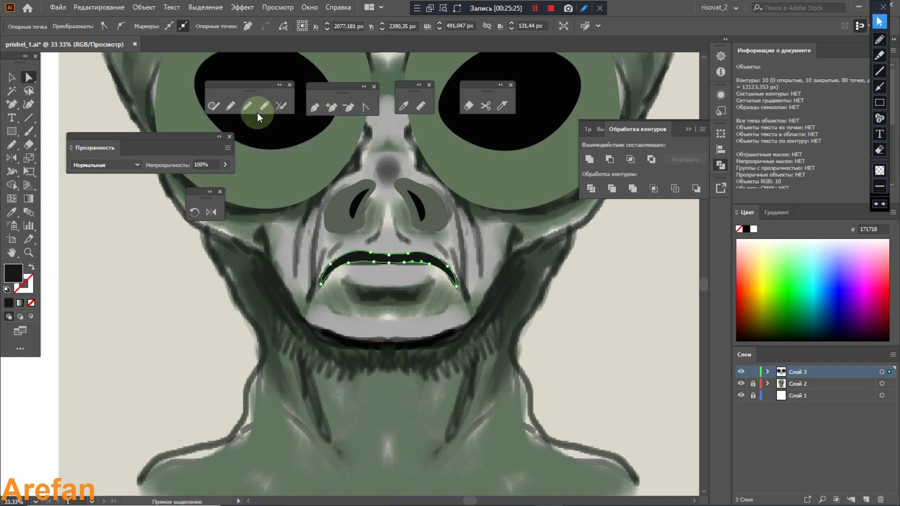
Outline the right half of the shadow under the lower lip with the Pencil tool, about 180 by 100 px, and fill it with the sampled dark green 1F261F
{"action": "left_click", "coordinate": [232, 105]}
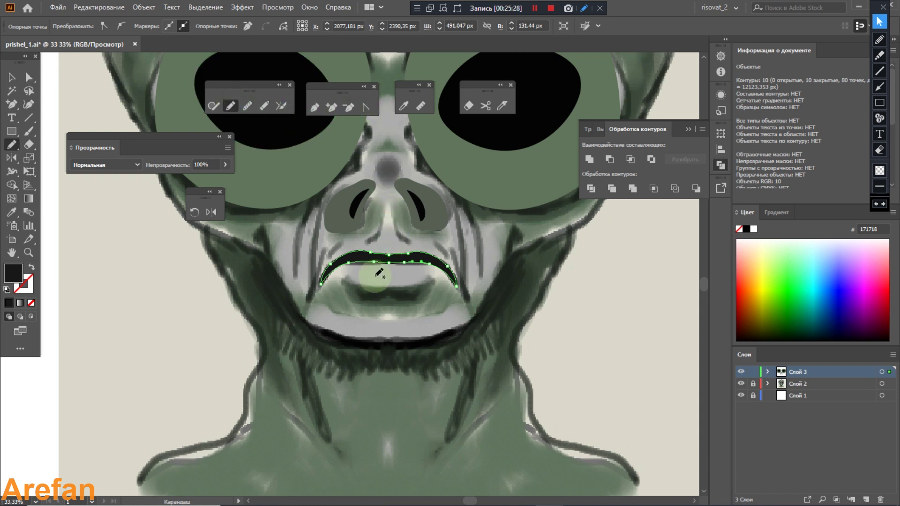
{"action": "mouse_move", "coordinate": [385, 286]}
{"action": "left_mouse_down"}
{"action": "mouse_move", "coordinate": [434, 279]}
{"action": "mouse_move", "coordinate": [416, 304]}
{"action": "mouse_move", "coordinate": [386, 301]}
{"action": "mouse_move", "coordinate": [386, 286]}
{"action": "left_mouse_up"}
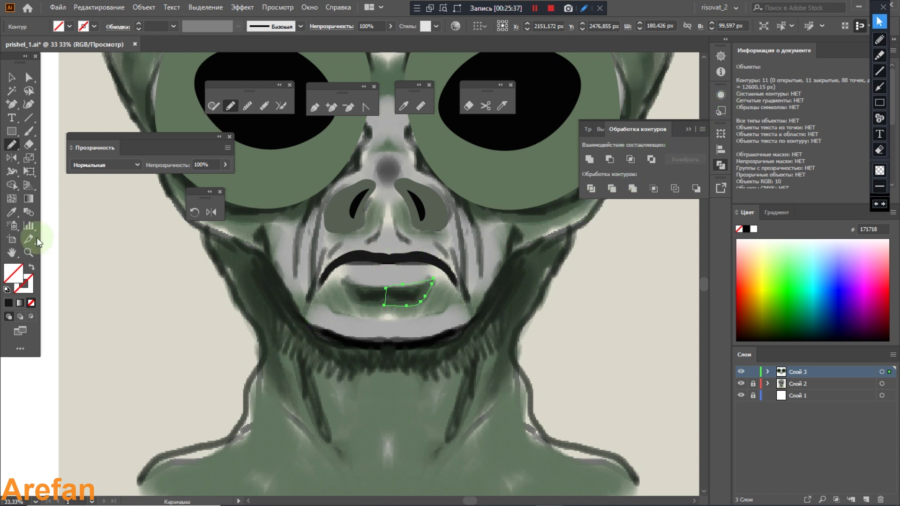
{"action": "left_click", "coordinate": [12, 212]}
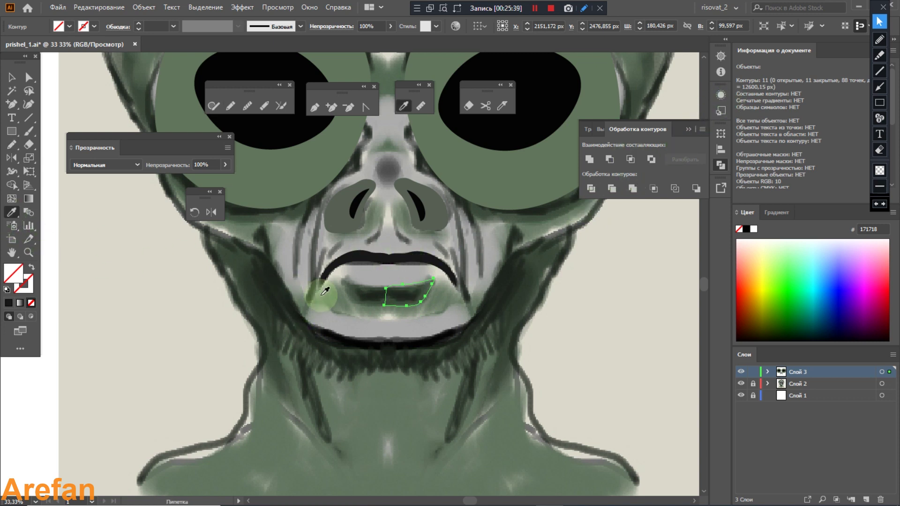
{"action": "left_click", "coordinate": [398, 296]}
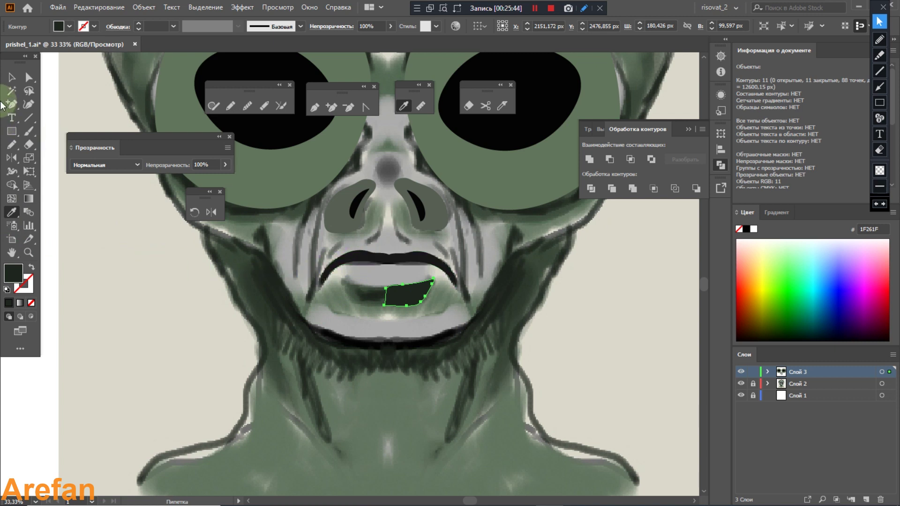
Smooth the edges of the merged mouth line around its centre and left corner with the Smooth tool
{"action": "left_click", "coordinate": [11, 77]}
{"action": "left_click", "coordinate": [380, 264]}
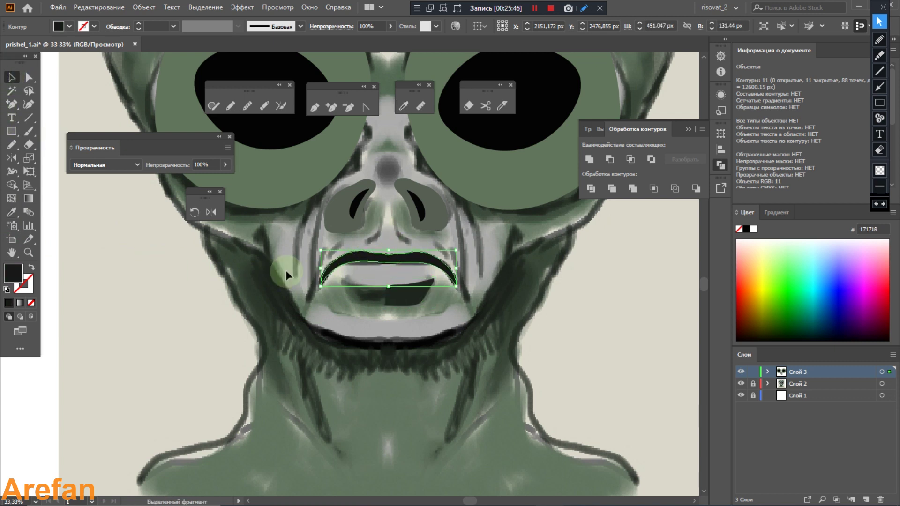
{"action": "left_click", "coordinate": [247, 106]}
{"action": "mouse_move", "coordinate": [368, 252]}
{"action": "left_mouse_down"}
{"action": "mouse_move", "coordinate": [417, 250]}
{"action": "mouse_move", "coordinate": [440, 259]}
{"action": "left_mouse_up"}
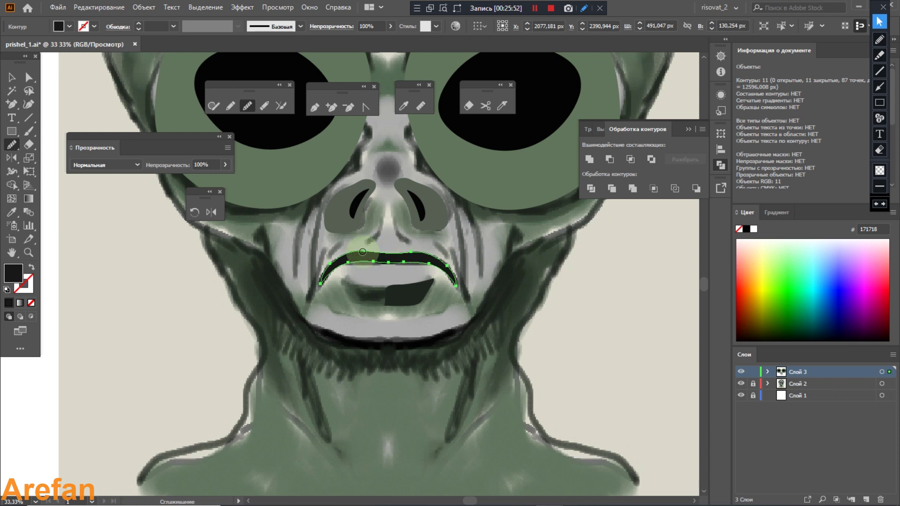
{"action": "mouse_move", "coordinate": [362, 252]}
{"action": "left_mouse_down"}
{"action": "mouse_move", "coordinate": [323, 272]}
{"action": "mouse_move", "coordinate": [327, 284]}
{"action": "mouse_move", "coordinate": [322, 263]}
{"action": "mouse_move", "coordinate": [422, 263]}
{"action": "left_mouse_up"}
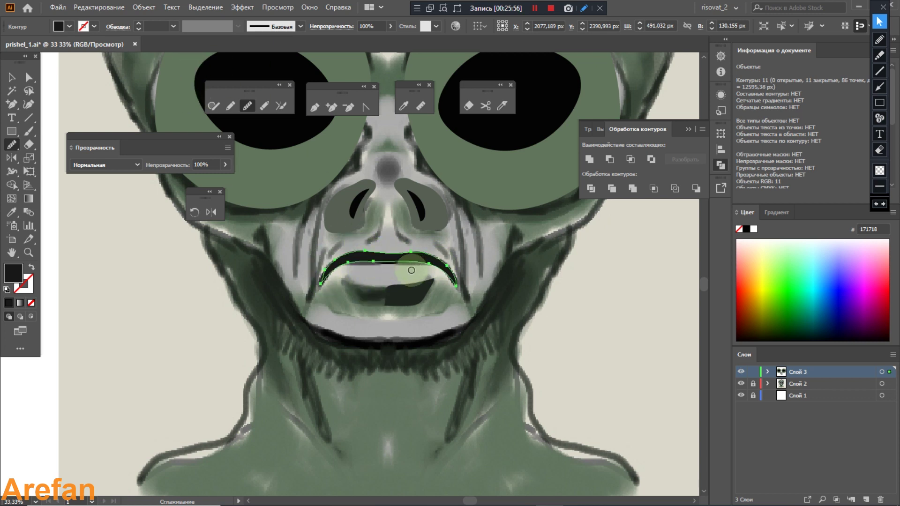
{"action": "left_click_drag", "start_coordinate": [322, 262], "coordinate": [322, 263]}
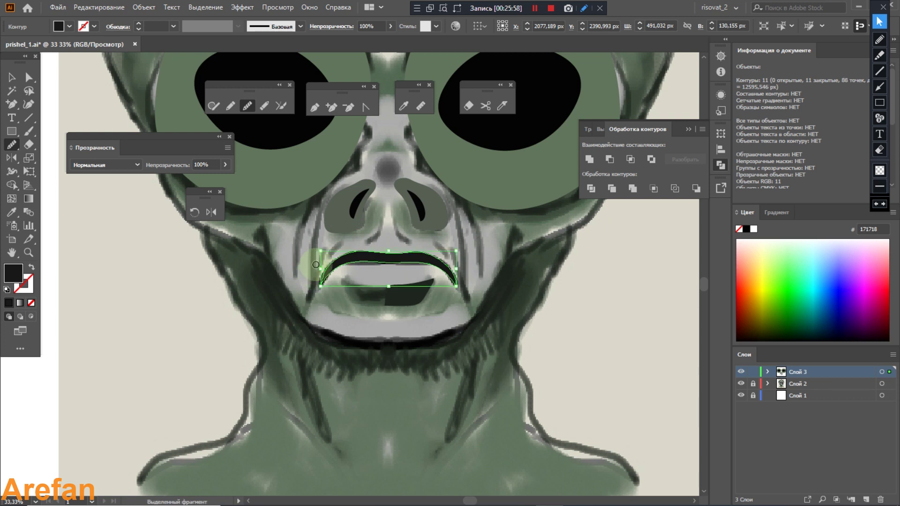
Duplicate the right half of the lower-lip shadow in place and reflect the copy about the mouth's centre onto the left half
{"action": "left_click", "coordinate": [12, 78]}
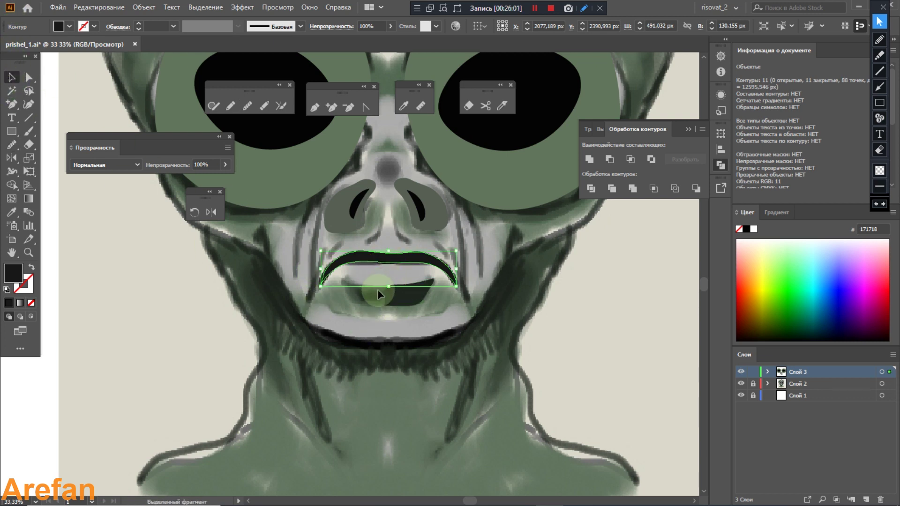
{"action": "left_click", "coordinate": [397, 302]}
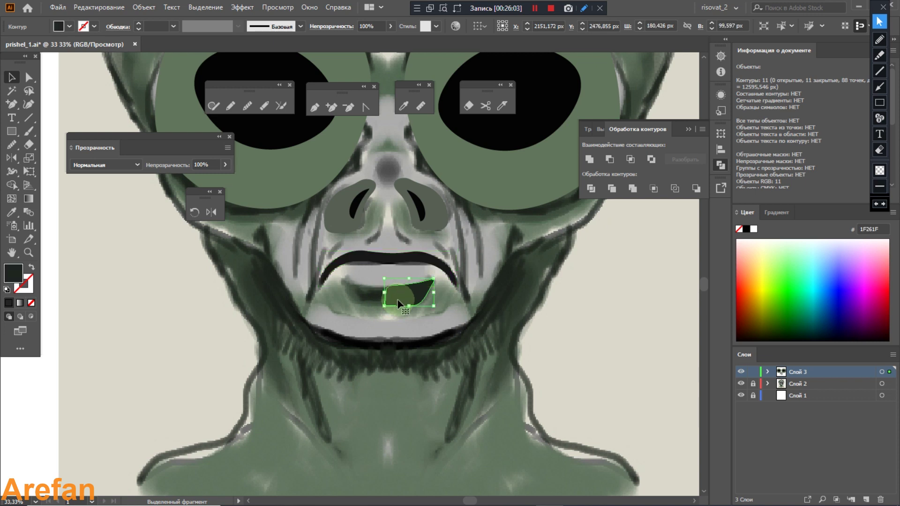
{"action": "key", "text": "a"}
{"action": "key", "text": "ctrl+c"}
{"action": "key", "text": "ctrl+f"}
{"action": "left_click", "coordinate": [211, 212]}
{"action": "left_click_drag", "start_coordinate": [346, 292], "coordinate": [379, 311]}
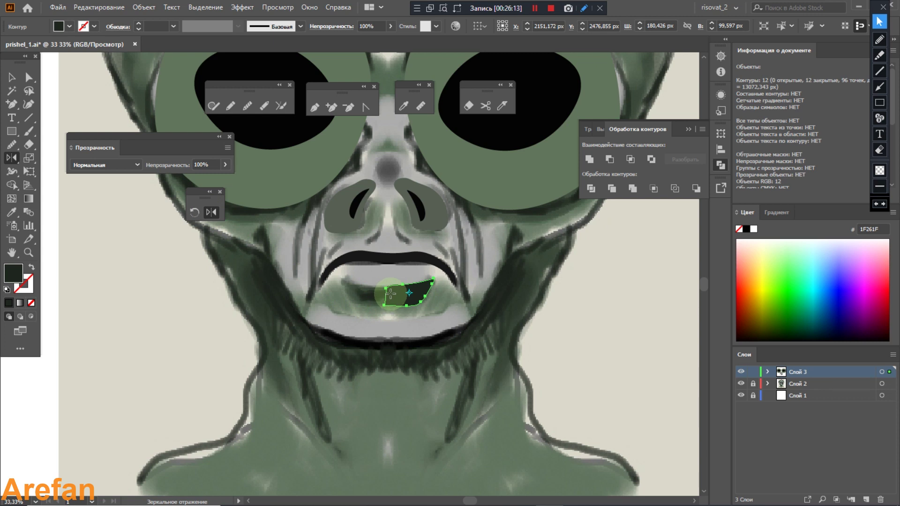
{"action": "left_click", "coordinate": [391, 294]}
{"action": "left_click_drag", "start_coordinate": [410, 300], "coordinate": [347, 304]}
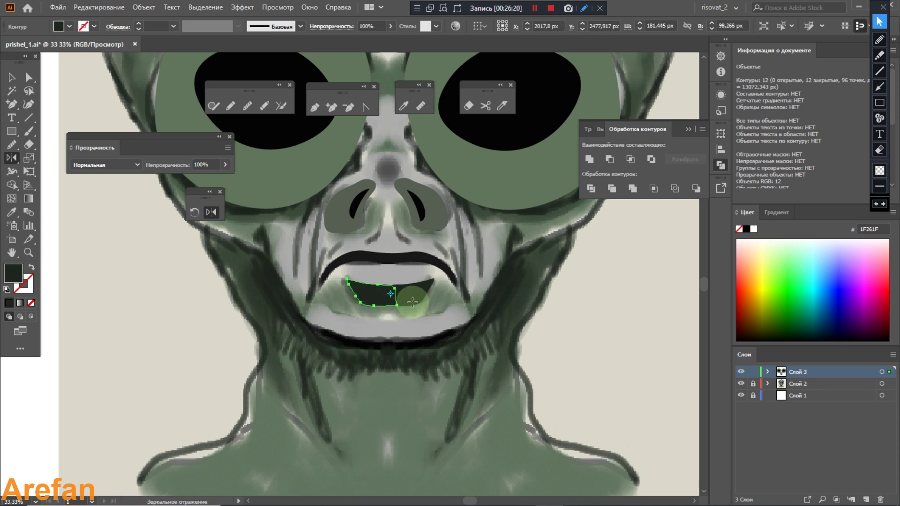
Select both halves of the lower-lip shadow and merge them into a single shape with the Unite pathfinder operation
{"action": "left_click", "coordinate": [12, 77]}
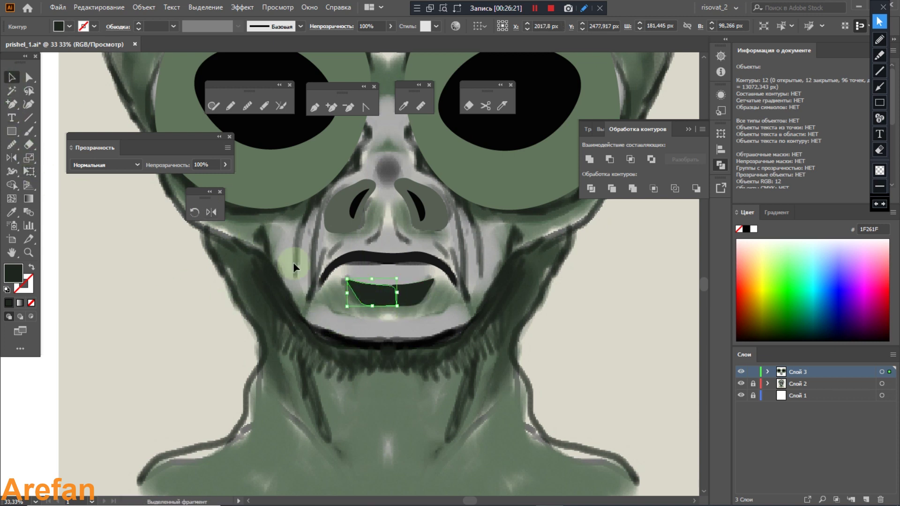
{"action": "left_click", "coordinate": [410, 295], "text": "shift"}
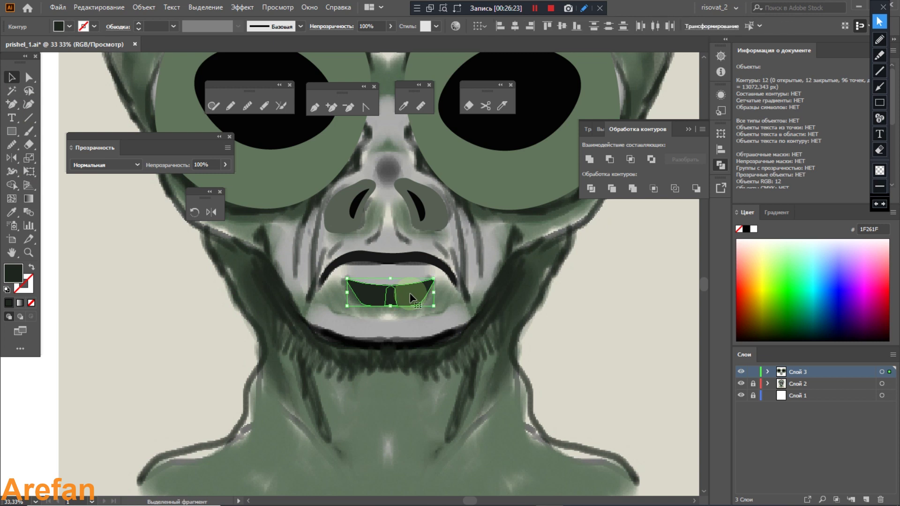
{"action": "left_click", "coordinate": [590, 159]}
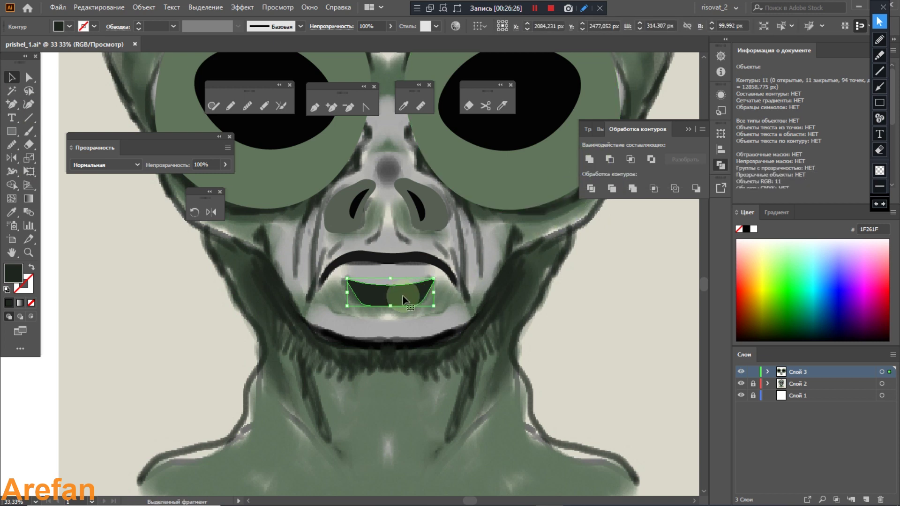
Deselect the lip shadow and outline the head's right half from crown to chin with the Pencil tool, about 1235 by 2018 px
{"action": "scroll", "coordinate": [461, 324], "scroll_direction": "up", "scroll_amount": 1}
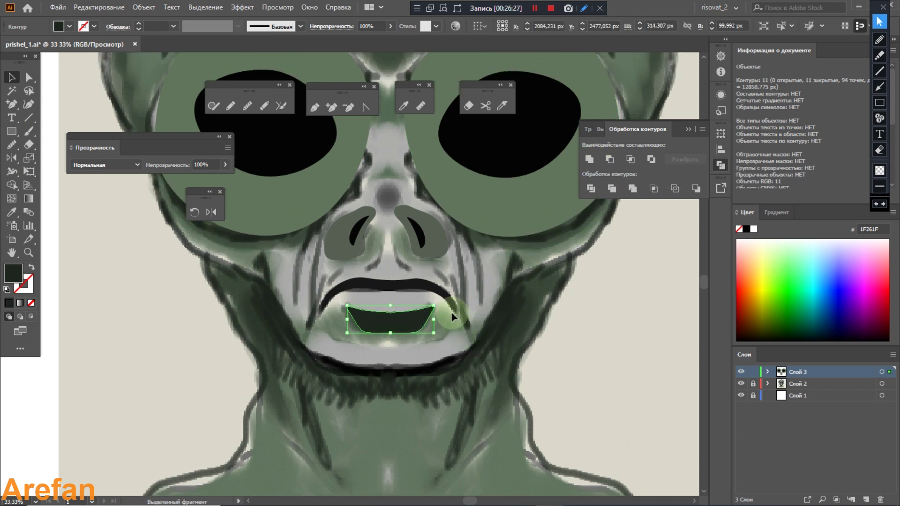
{"action": "scroll", "coordinate": [451, 314], "scroll_direction": "up", "scroll_amount": 5}
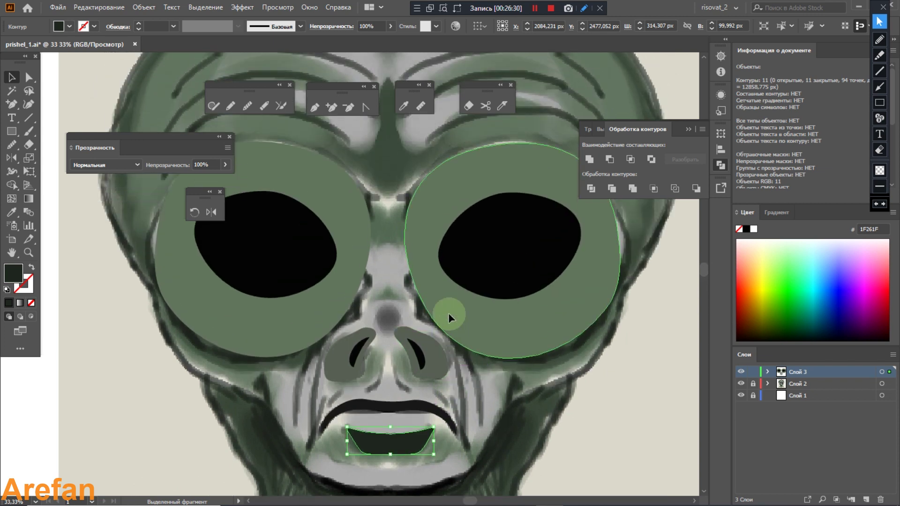
{"action": "scroll", "coordinate": [448, 313], "scroll_direction": "up", "scroll_amount": 1}
{"action": "scroll", "coordinate": [448, 313], "scroll_direction": "down", "scroll_amount": 2}
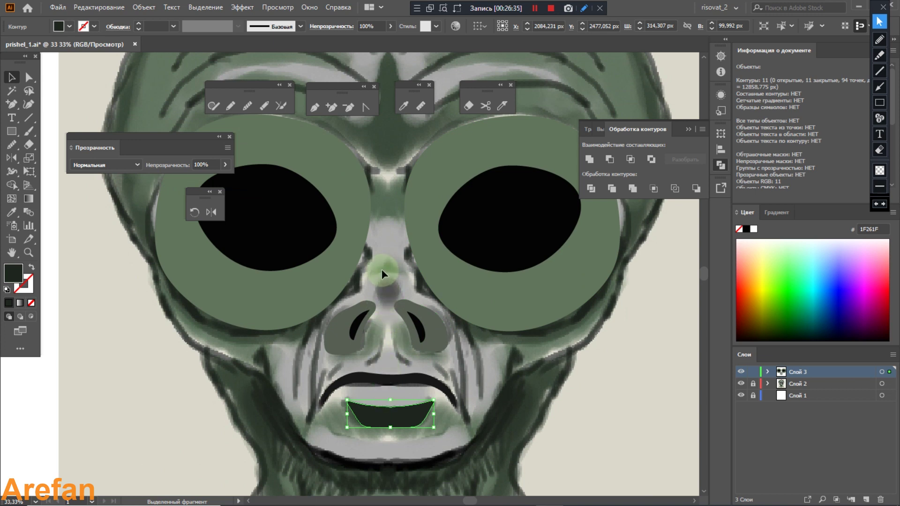
{"action": "scroll", "coordinate": [387, 269], "scroll_direction": "up", "scroll_amount": 2}
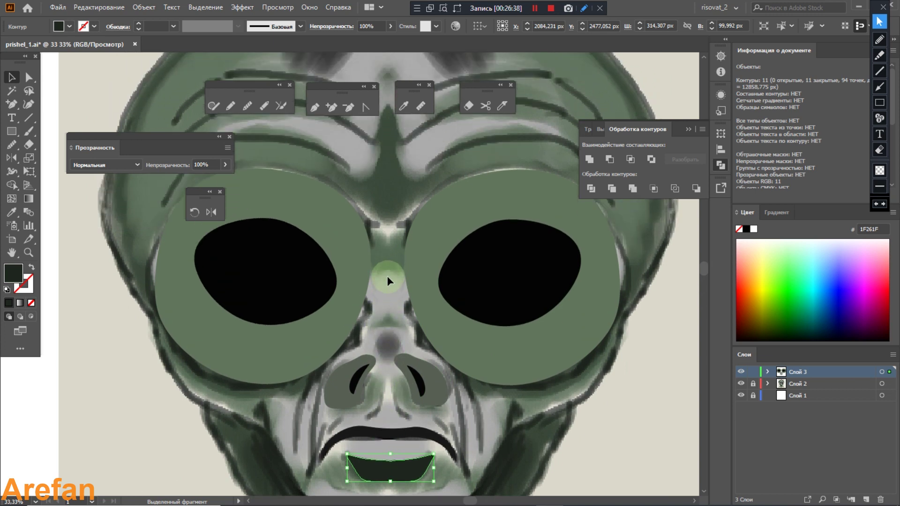
{"action": "scroll", "coordinate": [387, 277], "scroll_direction": "down", "scroll_amount": 2}
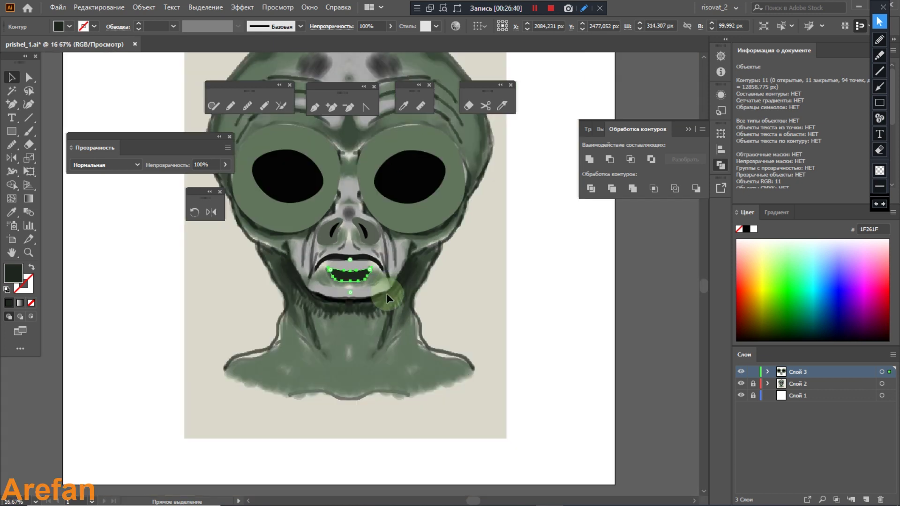
{"action": "scroll", "coordinate": [97, 251], "scroll_direction": "up", "scroll_amount": 1}
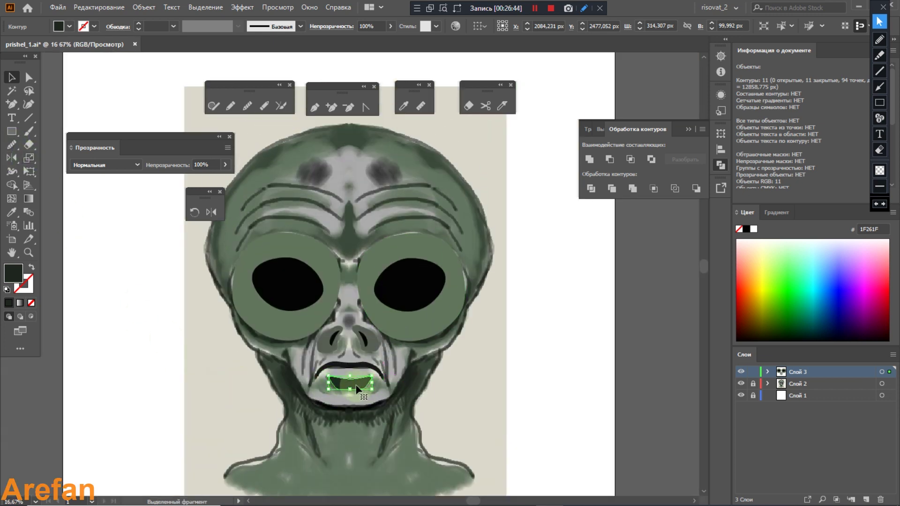
{"action": "left_click", "coordinate": [239, 377]}
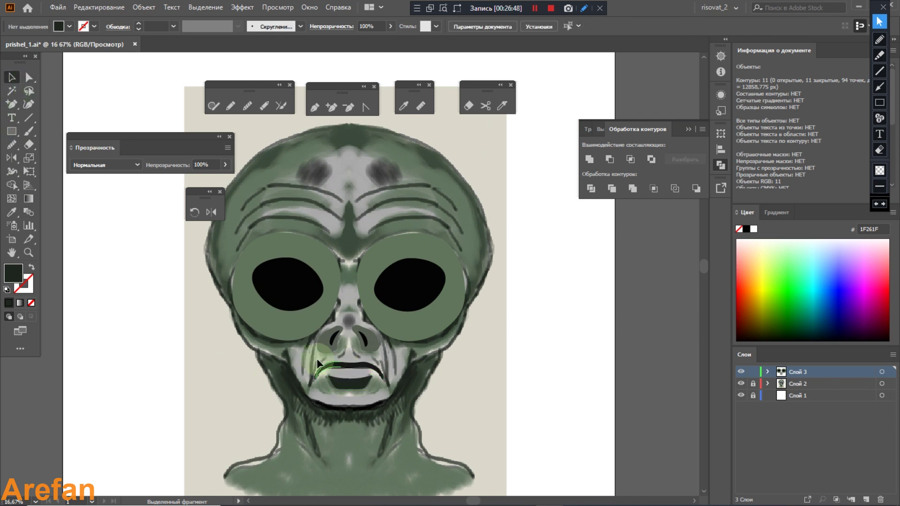
{"action": "left_click", "coordinate": [232, 105]}
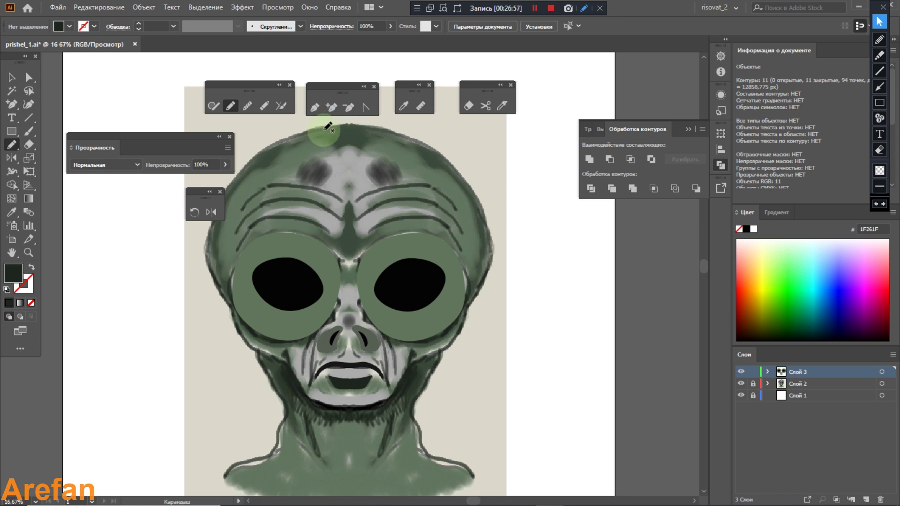
{"action": "mouse_move", "coordinate": [326, 128]}
{"action": "left_mouse_down"}
{"action": "mouse_move", "coordinate": [381, 129]}
{"action": "mouse_move", "coordinate": [440, 158]}
{"action": "mouse_move", "coordinate": [489, 228]}
{"action": "mouse_move", "coordinate": [490, 273]}
{"action": "mouse_move", "coordinate": [461, 330]}
{"action": "mouse_move", "coordinate": [377, 407]}
{"action": "mouse_move", "coordinate": [341, 407]}
{"action": "mouse_move", "coordinate": [338, 397]}
{"action": "mouse_move", "coordinate": [326, 129]}
{"action": "left_mouse_up"}
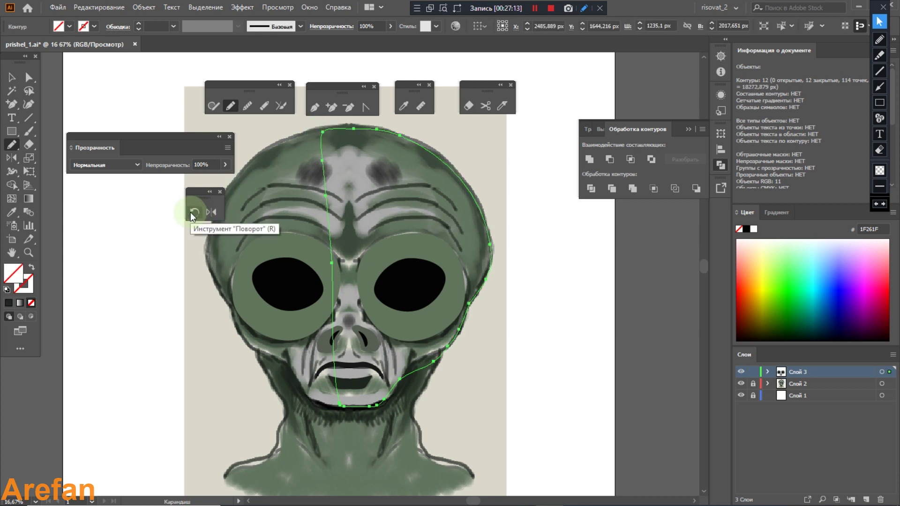
Move the anchor point below the cheek of the head outline inward to X 2584 px, Y 2347 px with Direct Selection
{"action": "left_click", "coordinate": [29, 77]}
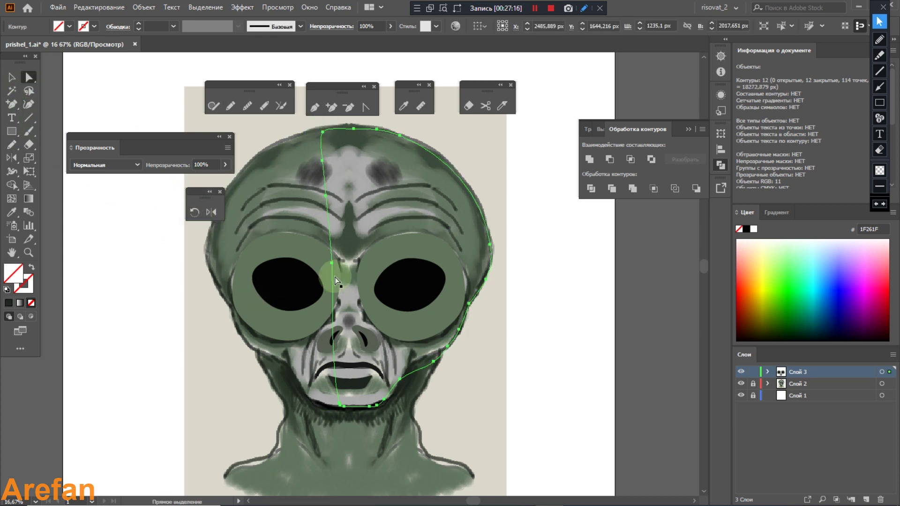
{"action": "left_click_drag", "start_coordinate": [427, 362], "coordinate": [418, 364]}
{"action": "left_click", "coordinate": [23, 77]}
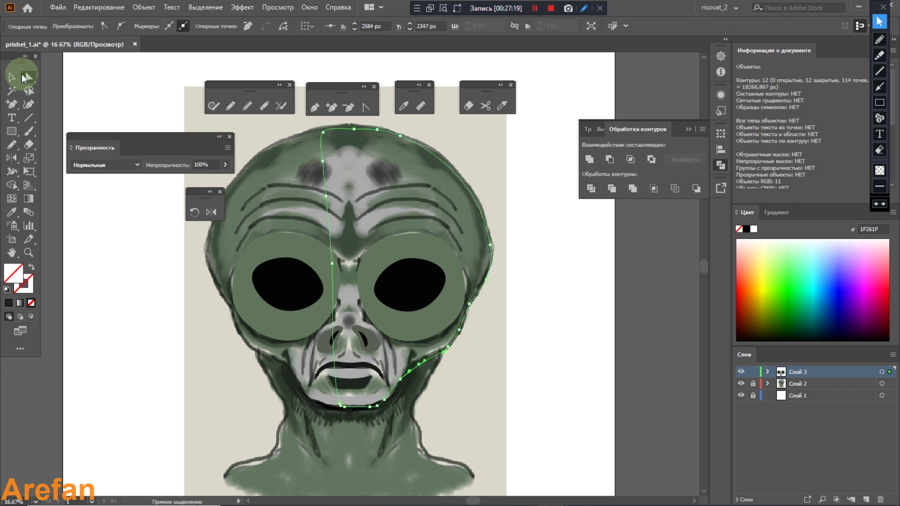
Try to duplicate the right half of the head outline in place
{"action": "left_click", "coordinate": [10, 78]}
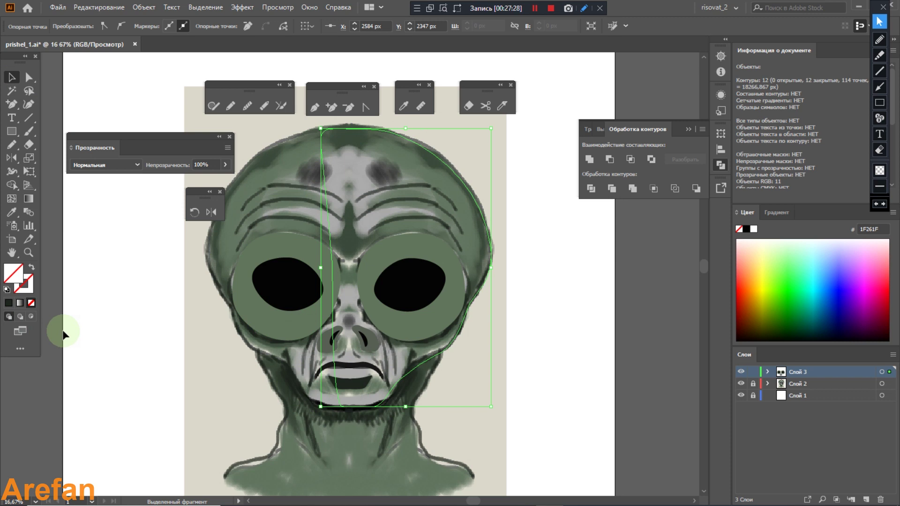
{"action": "key", "text": "a"}
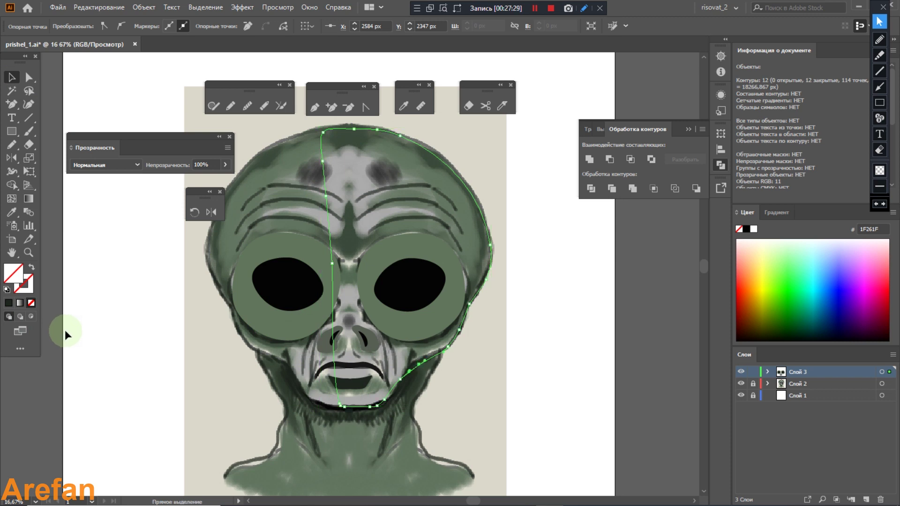
{"action": "key", "text": "ctrl+c"}
{"action": "key", "text": "ctrl+f"}
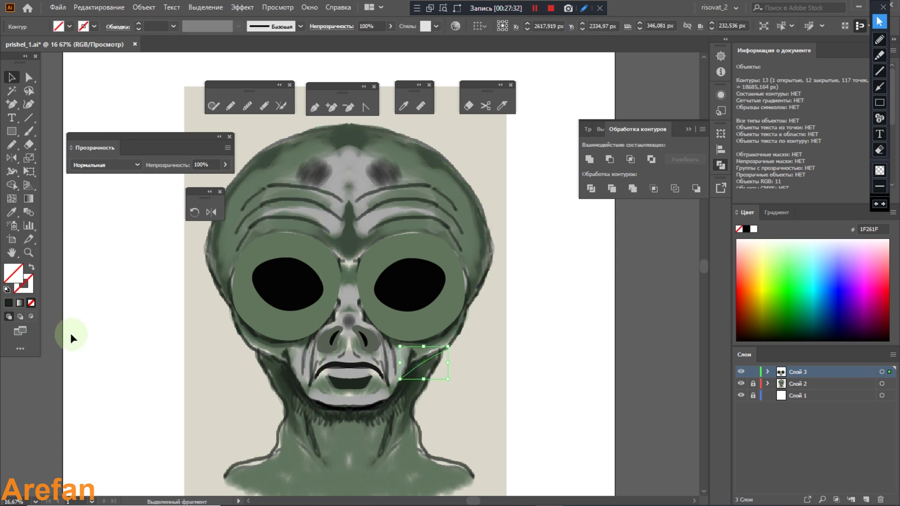
{"action": "key", "text": "ctrl+j"}
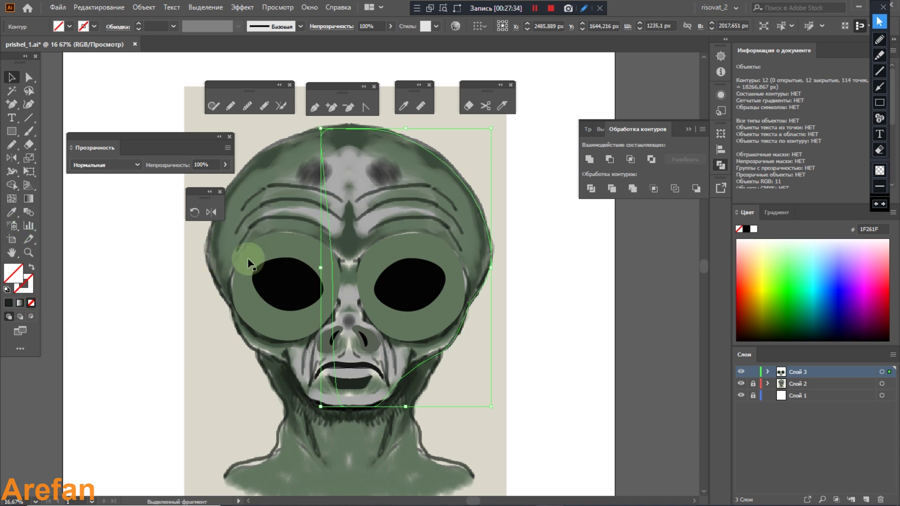
Fill the right half of the head with the sampled light grey ABA9AA and send it behind the eyes, nose and mouth
{"action": "left_click", "coordinate": [11, 213]}
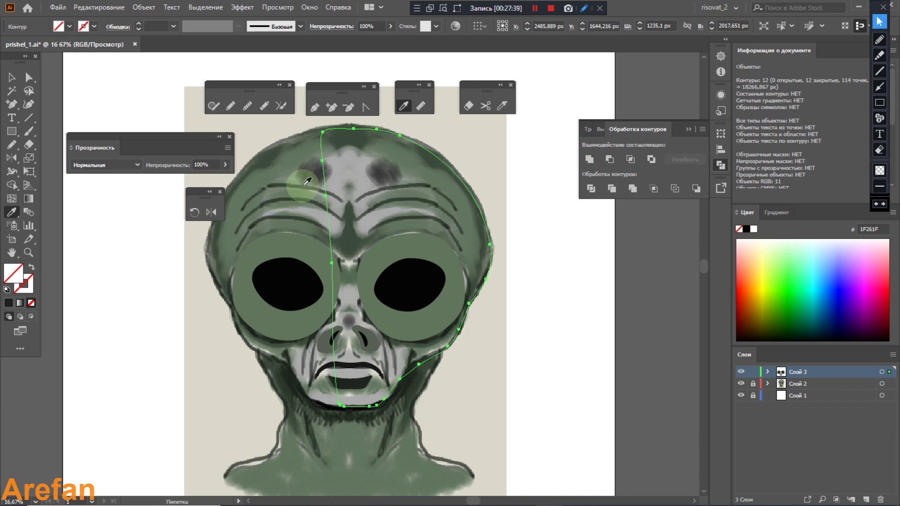
{"action": "left_click", "coordinate": [380, 149]}
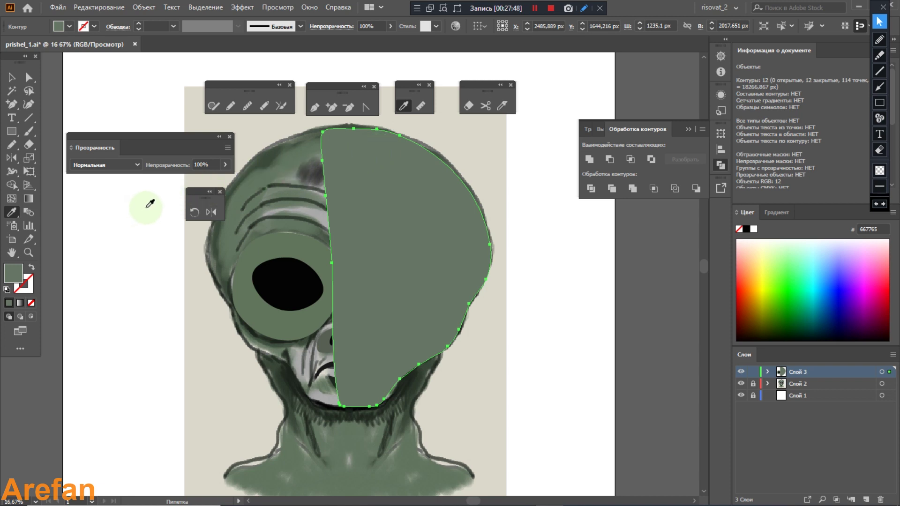
{"action": "key", "text": "ctrl"}
{"action": "key", "text": "ctrl+bracketleft"}
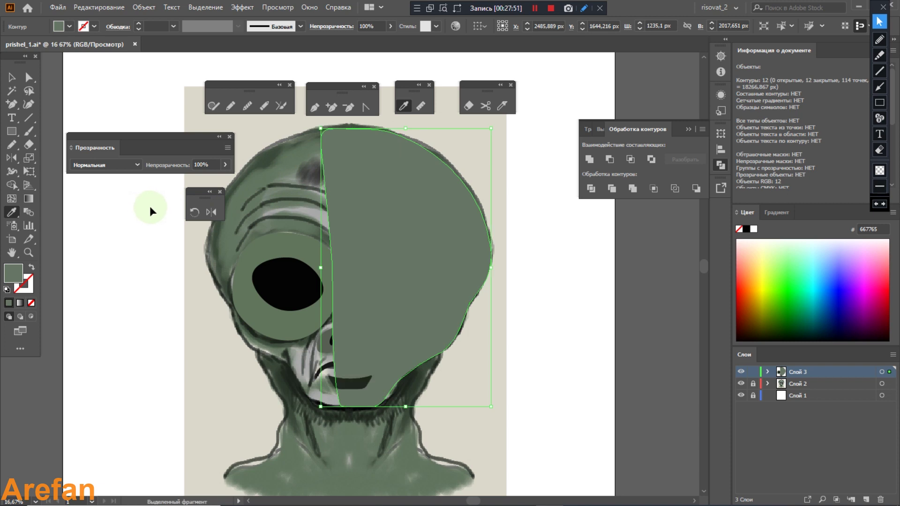
{"action": "key", "text": "ctrl+bracketleft"}
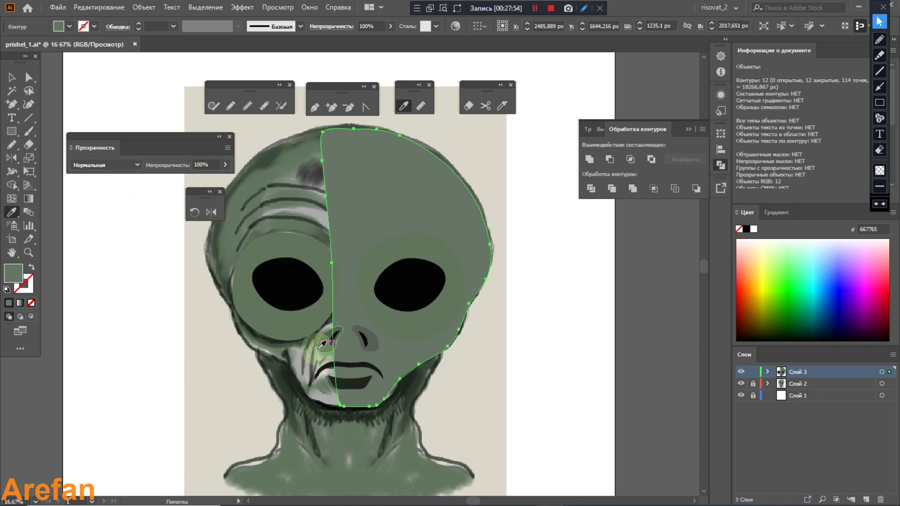
{"action": "left_click", "coordinate": [324, 397]}
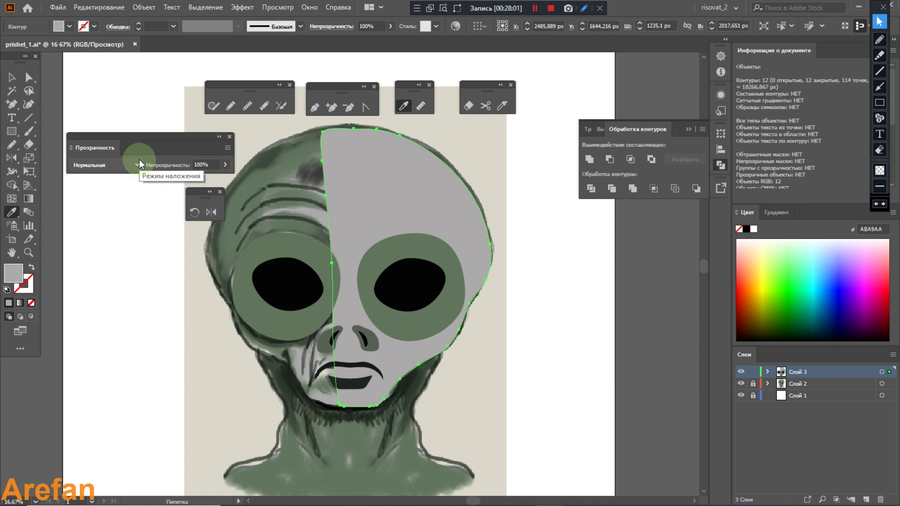
Duplicate the grey half of the head in place and reflect the copy about the face's centre onto the left side
{"action": "left_click", "coordinate": [12, 77]}
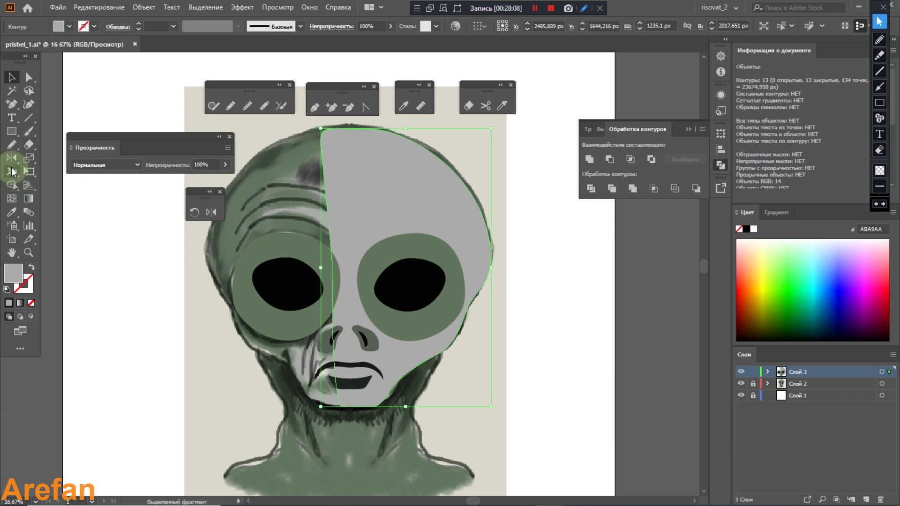
{"action": "left_click", "coordinate": [12, 159]}
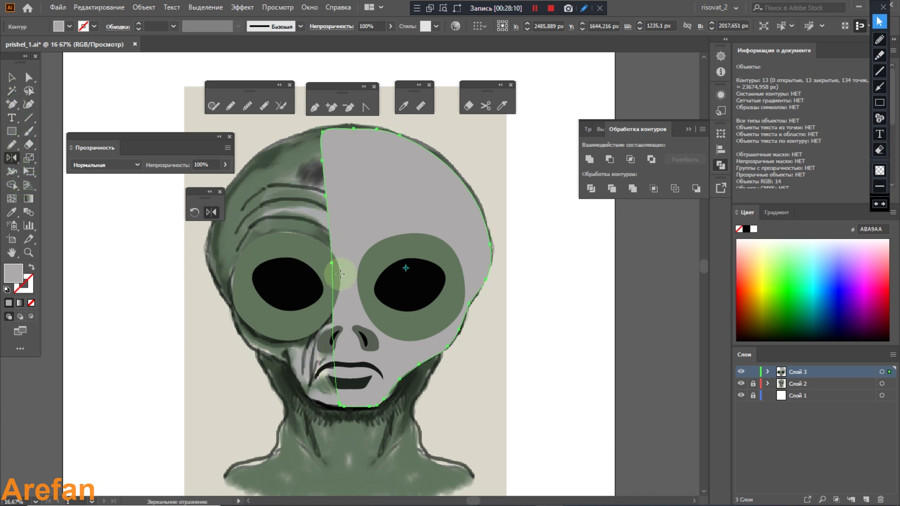
{"action": "left_click", "coordinate": [347, 346]}
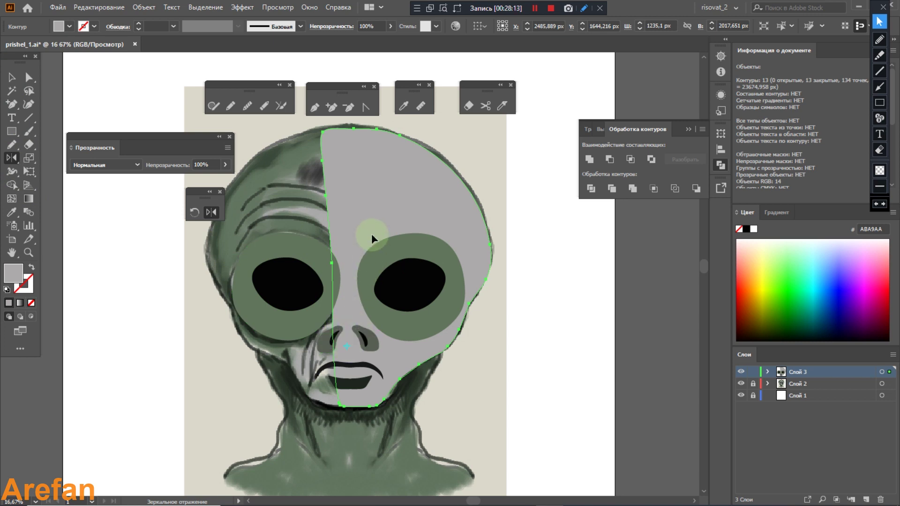
{"action": "left_click_drag", "start_coordinate": [381, 210], "coordinate": [327, 256]}
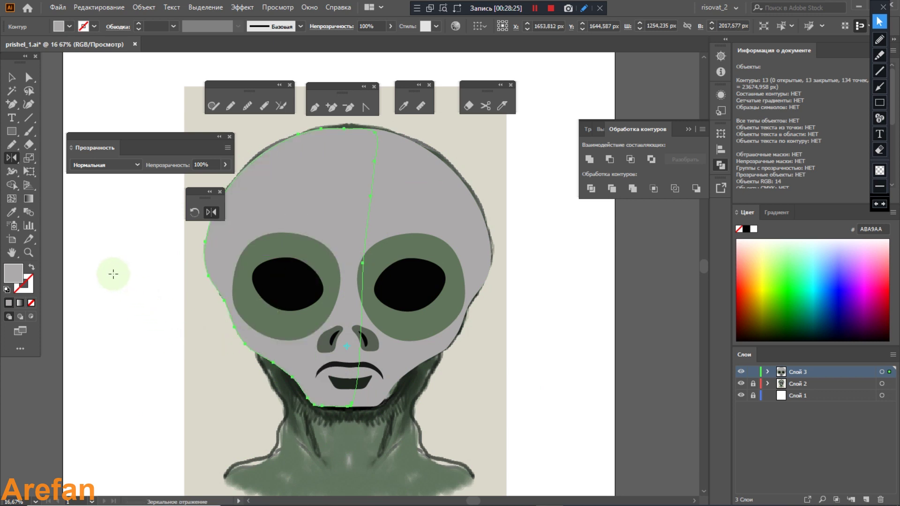
Nudge the mirrored left half of the head toward the right half and unite both halves into one shape
{"action": "key", "text": "shift+Right"}
{"action": "key", "text": "shift+Right"}
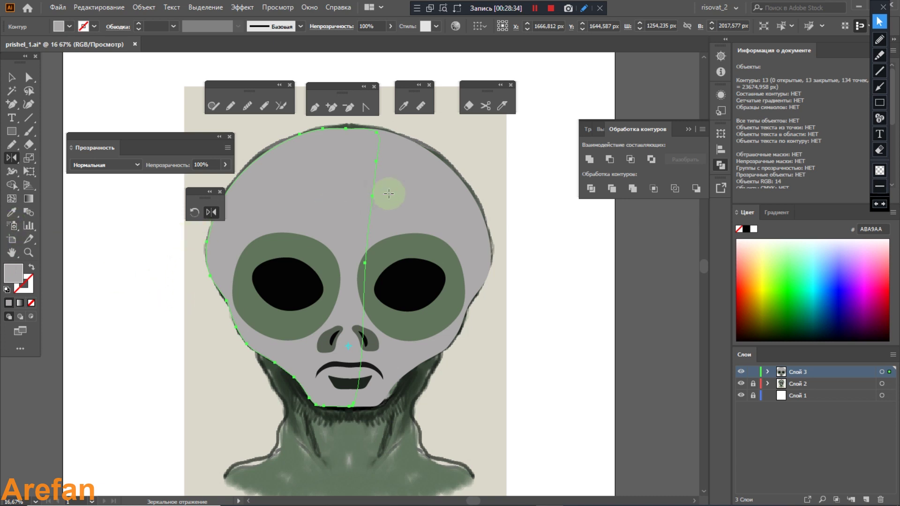
{"action": "left_click", "coordinate": [12, 77]}
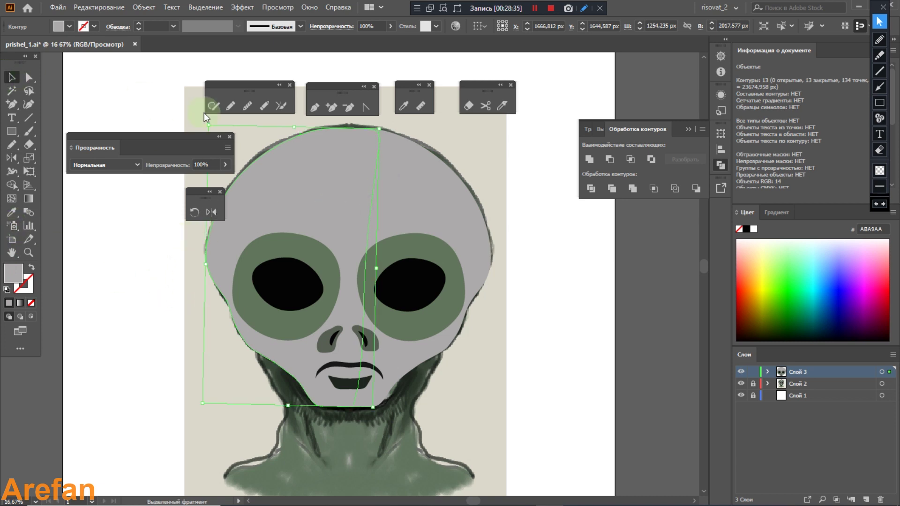
{"action": "left_click", "coordinate": [429, 188], "text": "shift"}
{"action": "left_click", "coordinate": [590, 162]}
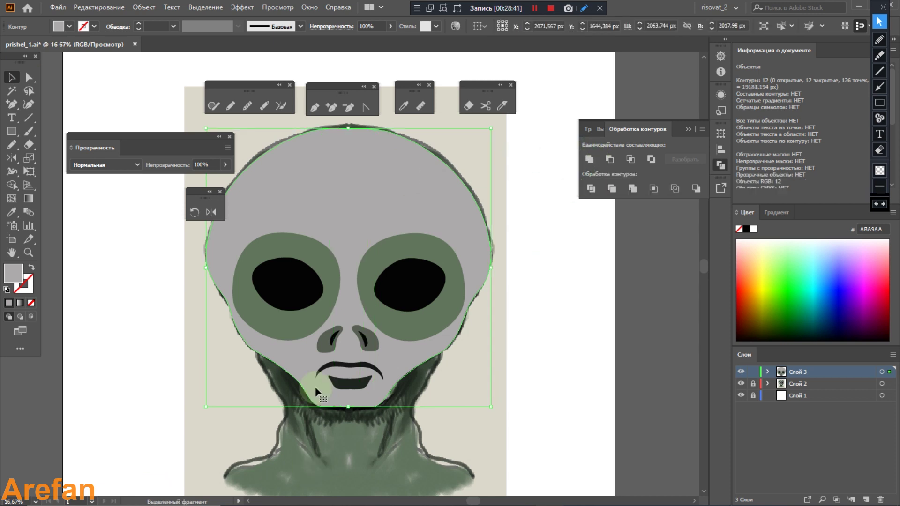
Fill the united head with the green sampled from the area around the eye, darkened to 485944
{"action": "left_click", "coordinate": [12, 212]}
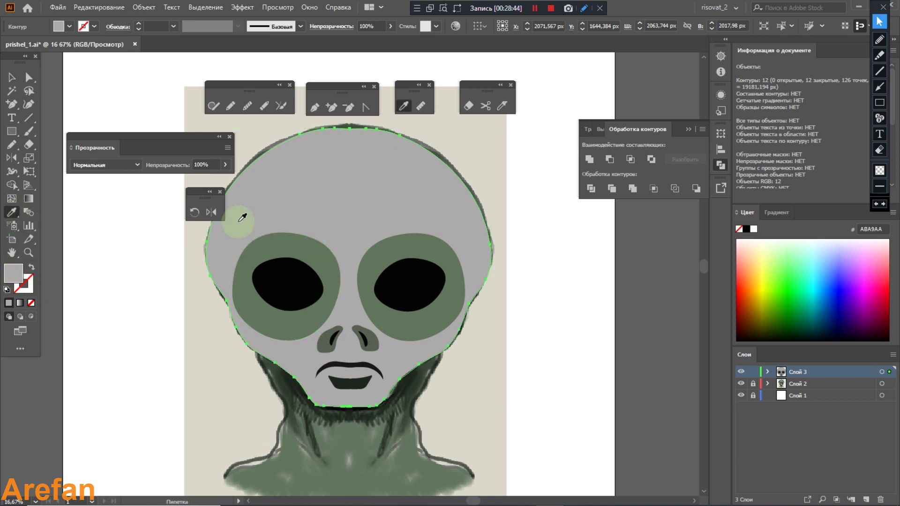
{"action": "left_click", "coordinate": [367, 281]}
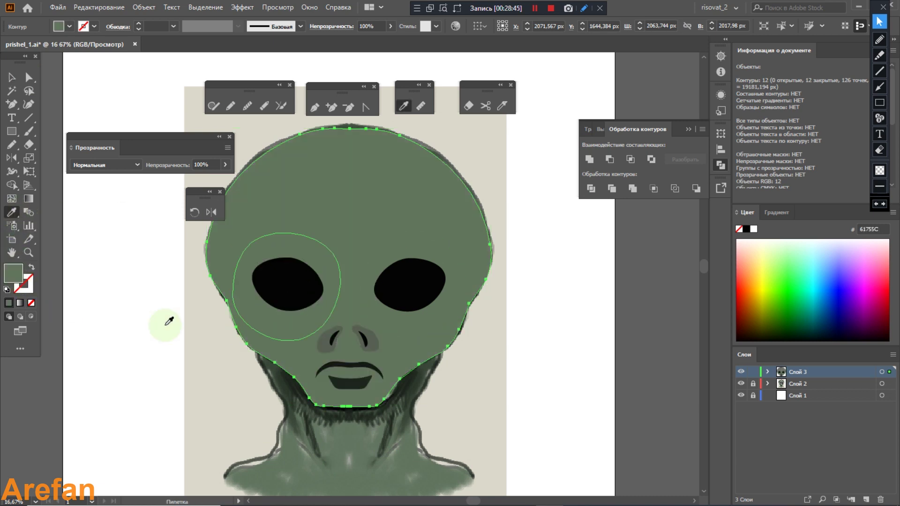
{"action": "double_click", "coordinate": [13, 273]}
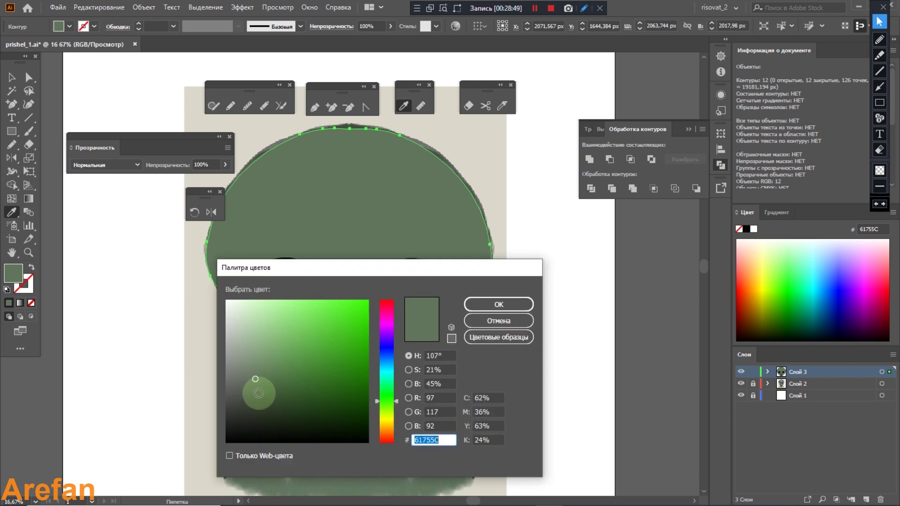
{"action": "left_click", "coordinate": [260, 392]}
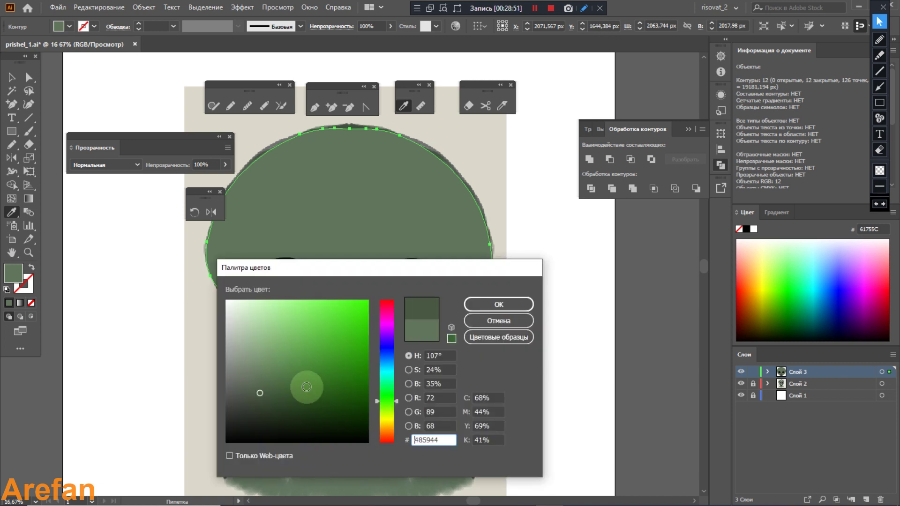
{"action": "left_click", "coordinate": [500, 307]}
{"action": "scroll", "coordinate": [135, 316], "scroll_direction": "down", "scroll_amount": 2}
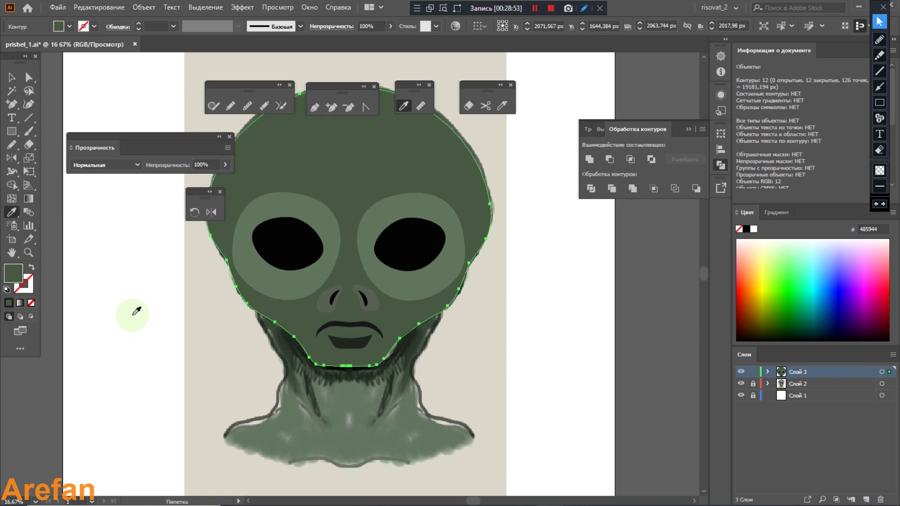
{"action": "scroll", "coordinate": [136, 311], "scroll_direction": "up", "scroll_amount": 2}
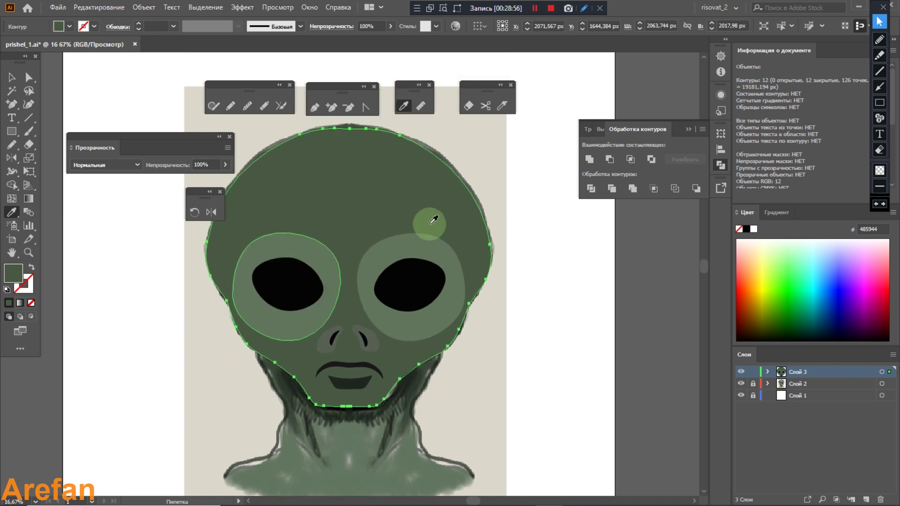
Smooth the chin edge of the head with the Smooth tool and pull its middle anchor down to X 2032 px, Y 2685 px
{"action": "left_click", "coordinate": [11, 77]}
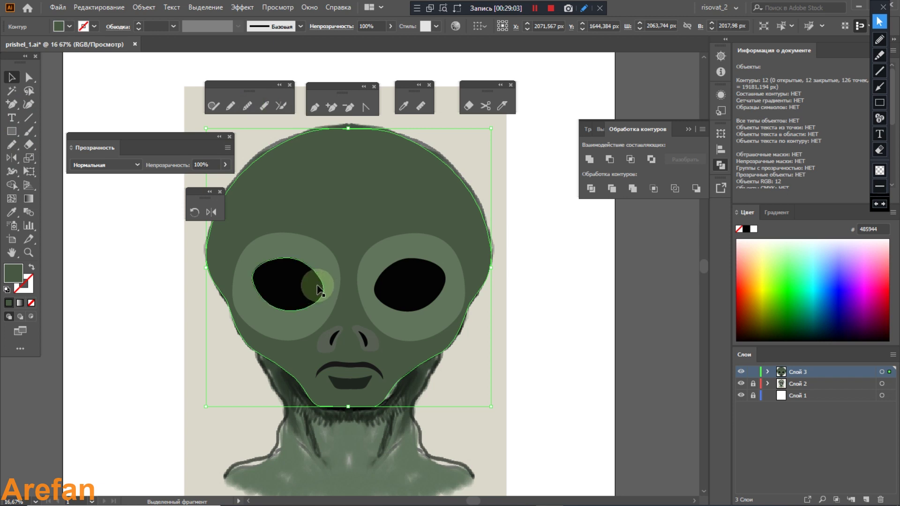
{"action": "scroll", "coordinate": [324, 310], "scroll_direction": "down", "scroll_amount": 1}
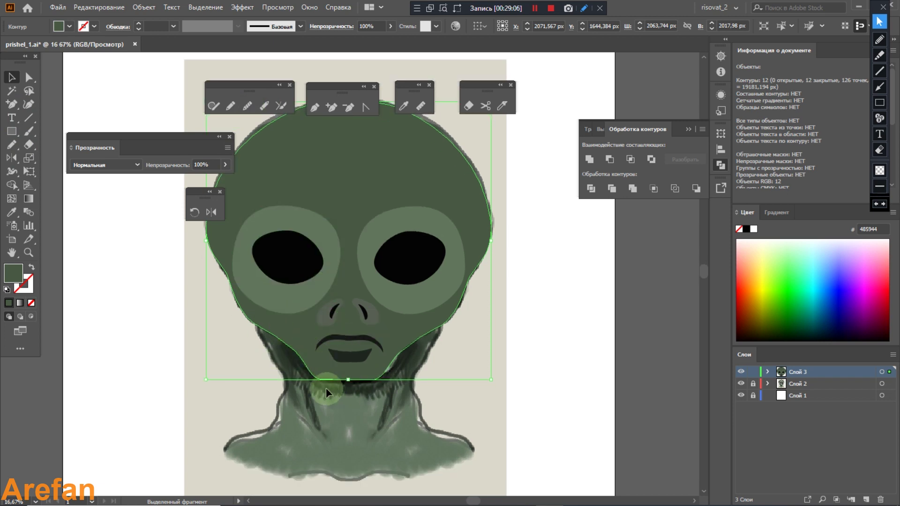
{"action": "left_click", "coordinate": [29, 78]}
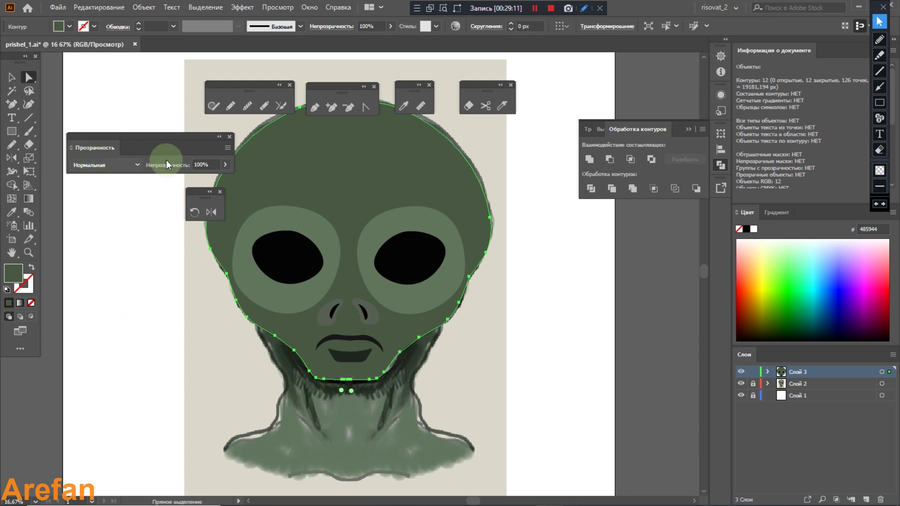
{"action": "left_click", "coordinate": [247, 106]}
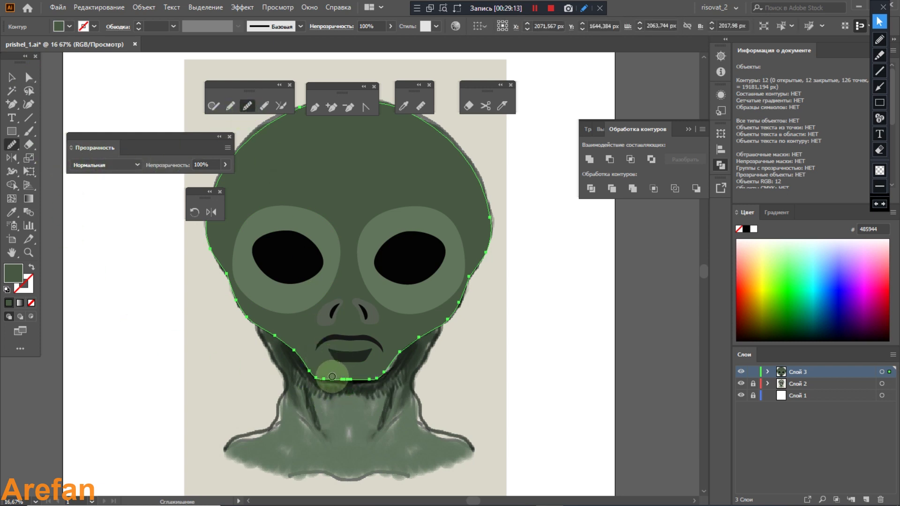
{"action": "mouse_move", "coordinate": [331, 379]}
{"action": "left_mouse_down"}
{"action": "mouse_move", "coordinate": [373, 380]}
{"action": "mouse_move", "coordinate": [300, 379]}
{"action": "left_mouse_up"}
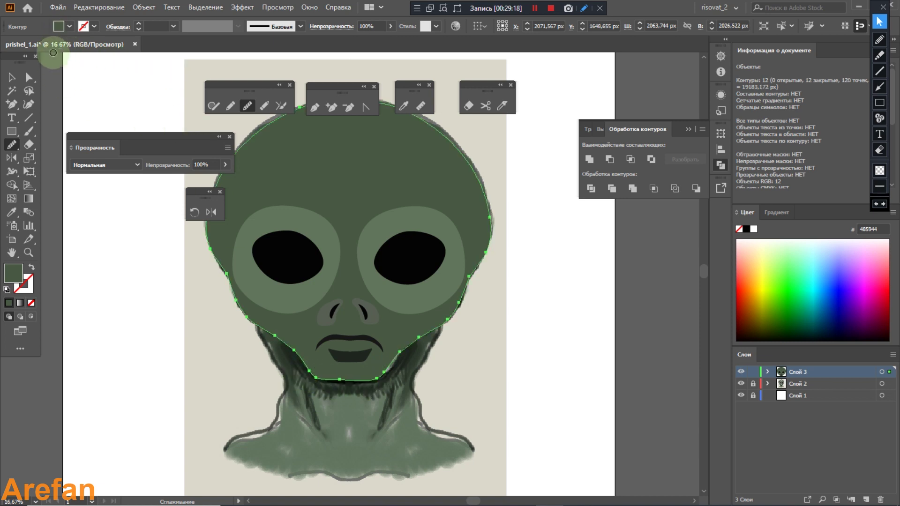
{"action": "left_click", "coordinate": [29, 77]}
{"action": "left_click_drag", "start_coordinate": [341, 381], "coordinate": [342, 389]}
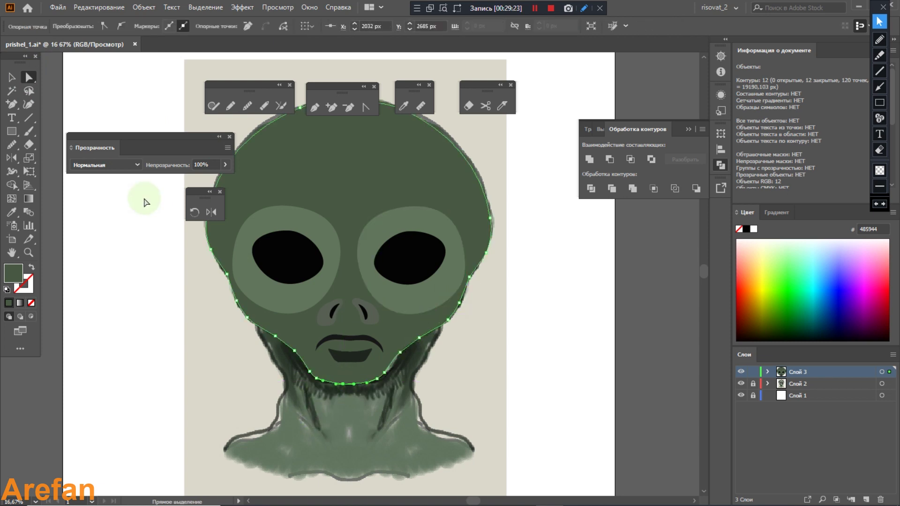
Smooth the crown of the head with the Smooth tool and raise its middle anchor to X 2071 px, Y 578 px
{"action": "scroll", "coordinate": [297, 247], "scroll_direction": "up", "scroll_amount": 3}
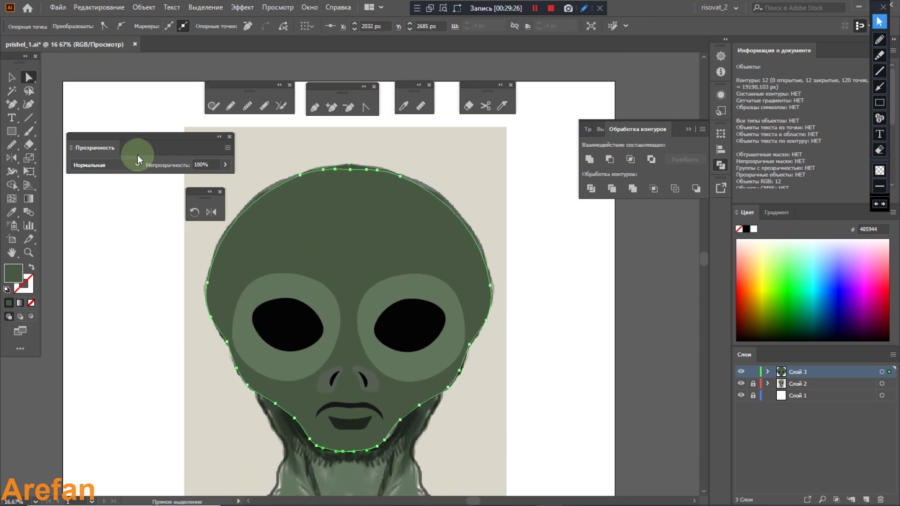
{"action": "left_click", "coordinate": [243, 106]}
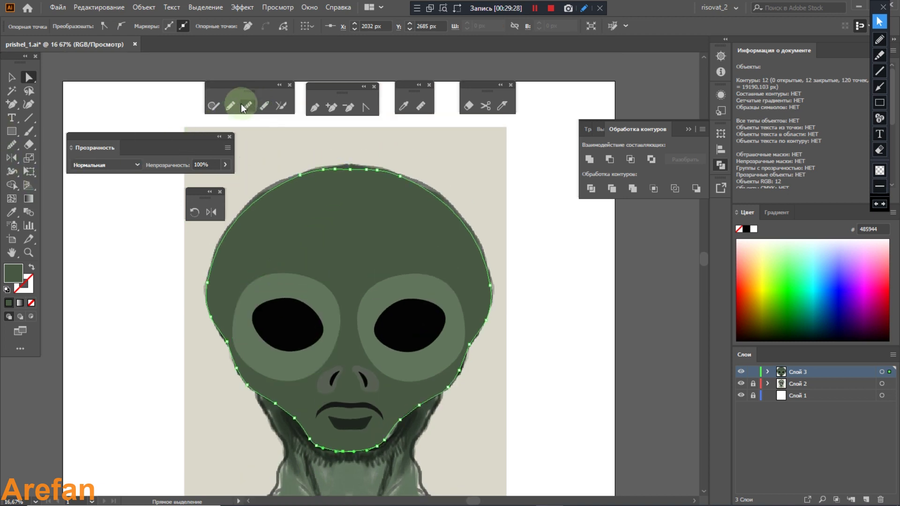
{"action": "mouse_move", "coordinate": [345, 170]}
{"action": "left_mouse_down"}
{"action": "mouse_move", "coordinate": [396, 174]}
{"action": "mouse_move", "coordinate": [428, 192]}
{"action": "left_mouse_up"}
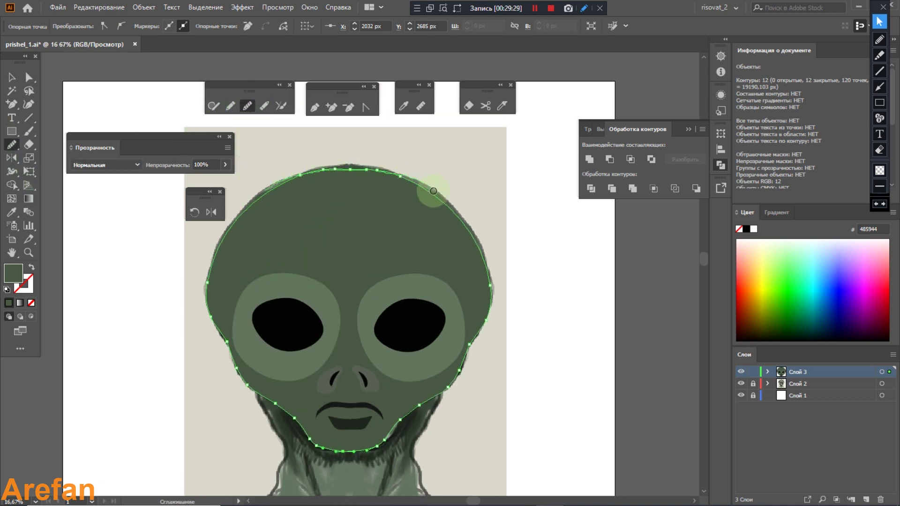
{"action": "left_click", "coordinate": [29, 77]}
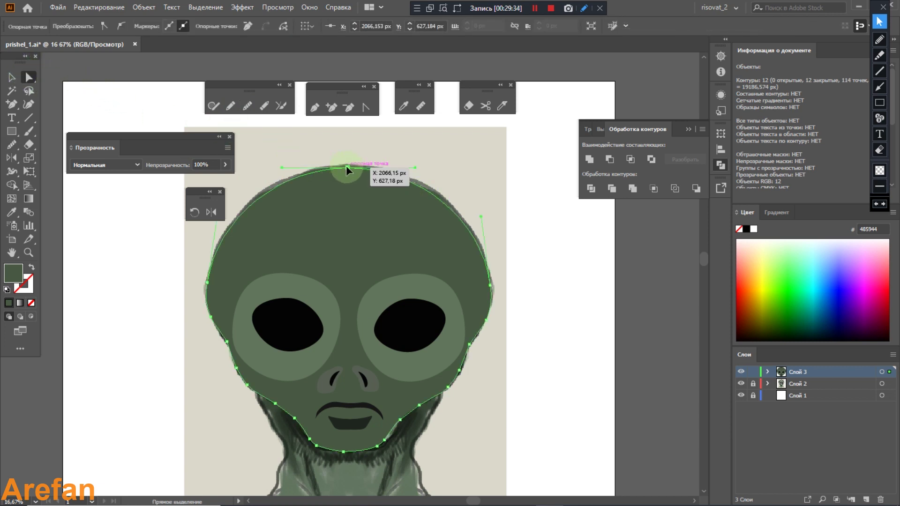
{"action": "left_click_drag", "start_coordinate": [347, 169], "coordinate": [348, 161]}
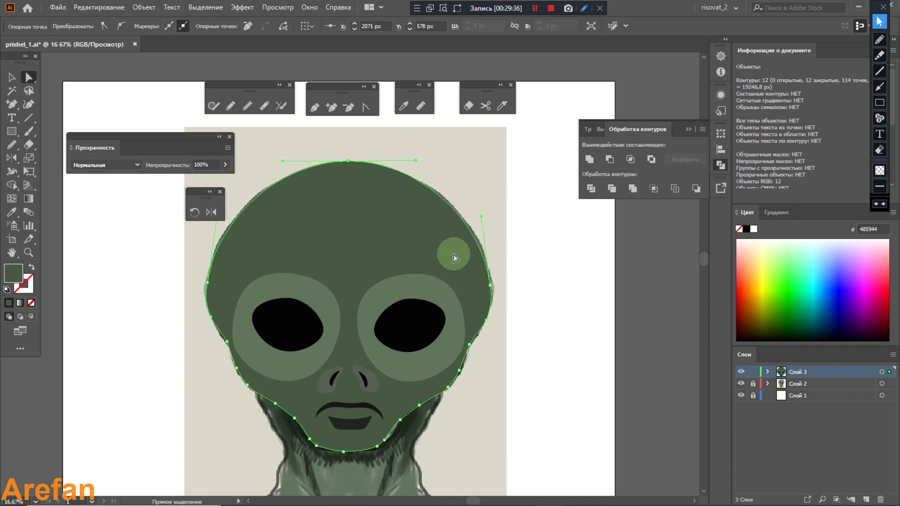
Widen the head by moving the side anchors above the cheeks slightly outward and up, the right one by about 28 px and 38 px
{"action": "left_click", "coordinate": [490, 285]}
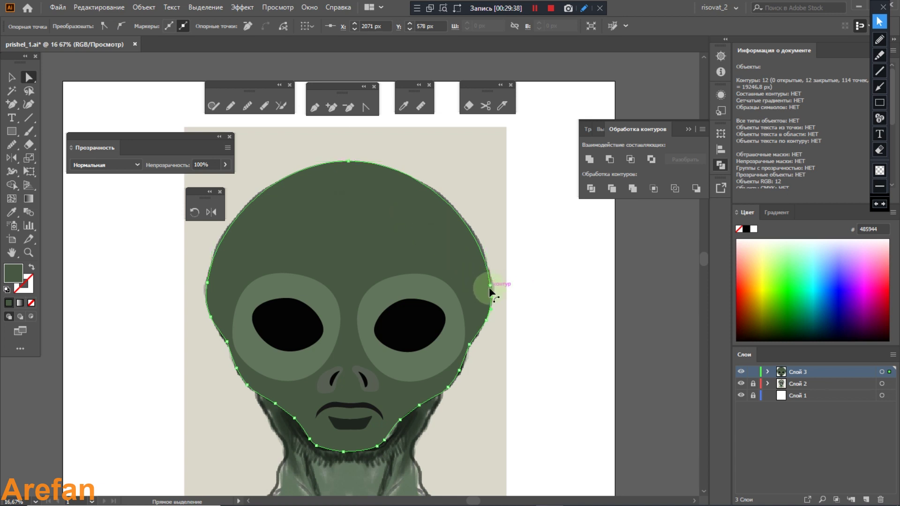
{"action": "left_click_drag", "start_coordinate": [490, 285], "coordinate": [494, 279]}
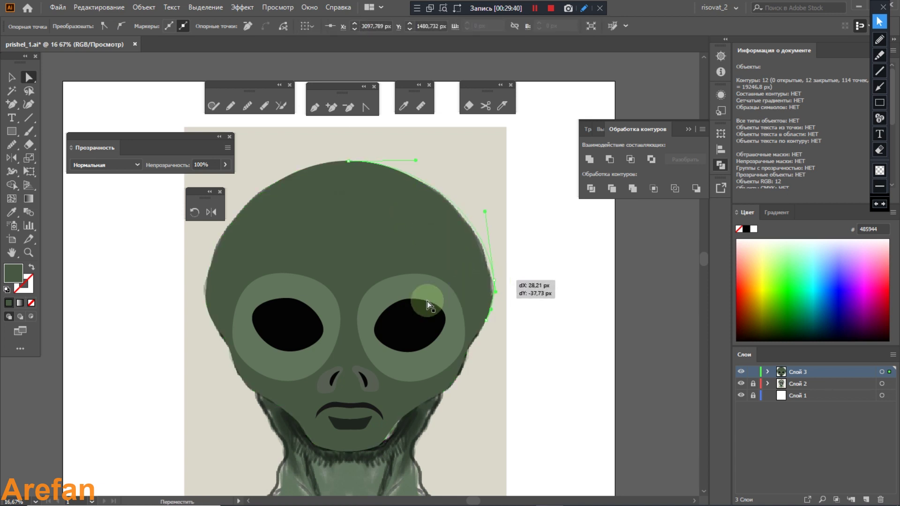
{"action": "left_click_drag", "start_coordinate": [206, 283], "coordinate": [202, 277]}
{"action": "left_click", "coordinate": [164, 312]}
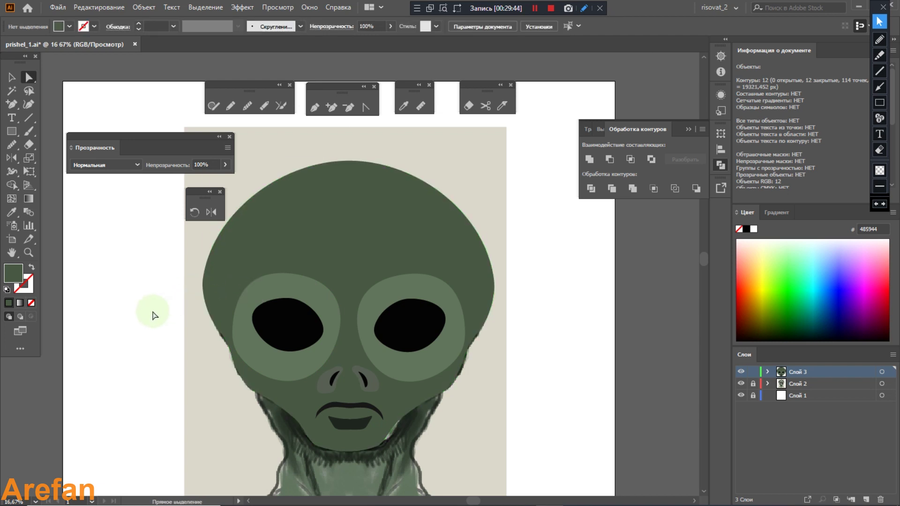
{"action": "scroll", "coordinate": [155, 313], "scroll_direction": "down", "scroll_amount": 2}
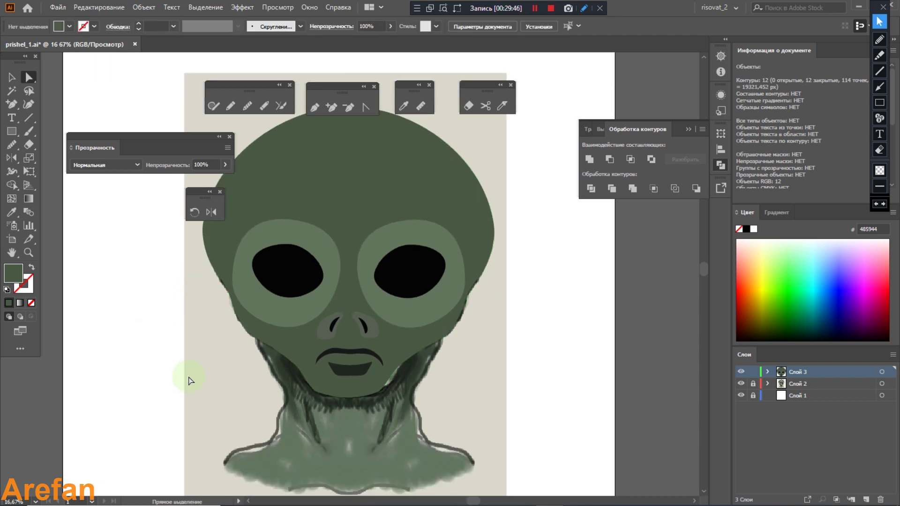
{"action": "scroll", "coordinate": [180, 365], "scroll_direction": "down", "scroll_amount": 1}
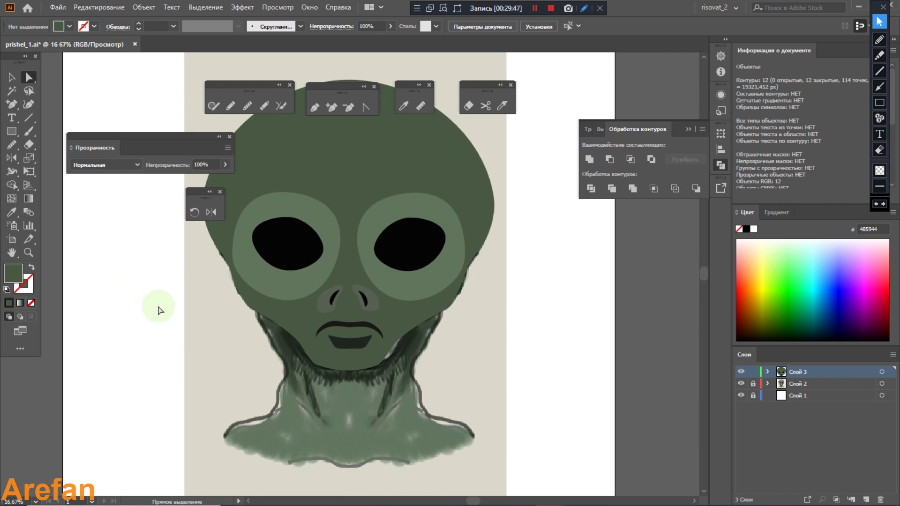
{"action": "scroll", "coordinate": [171, 312], "scroll_direction": "up", "scroll_amount": 1}
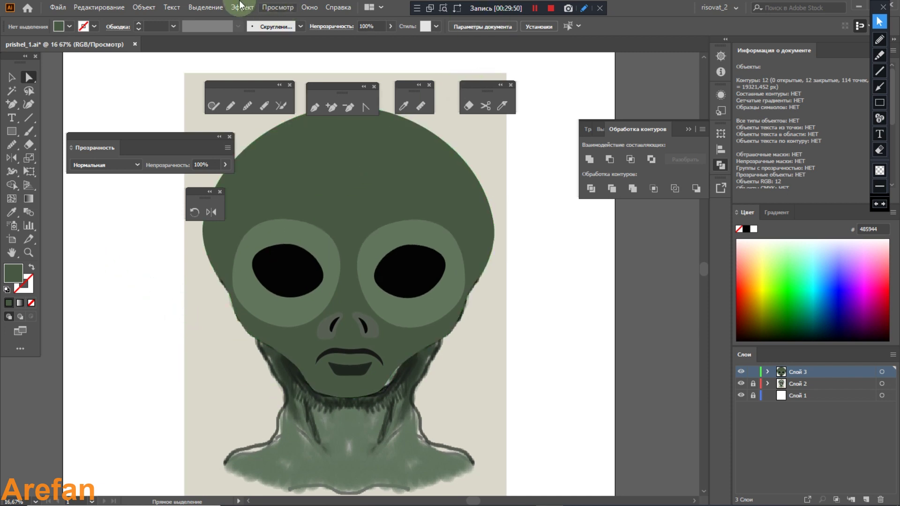
Save the drawing as a new Adobe Illustrator file named prishel_2 in Illustrator 2020 format
{"action": "left_click", "coordinate": [59, 8]}
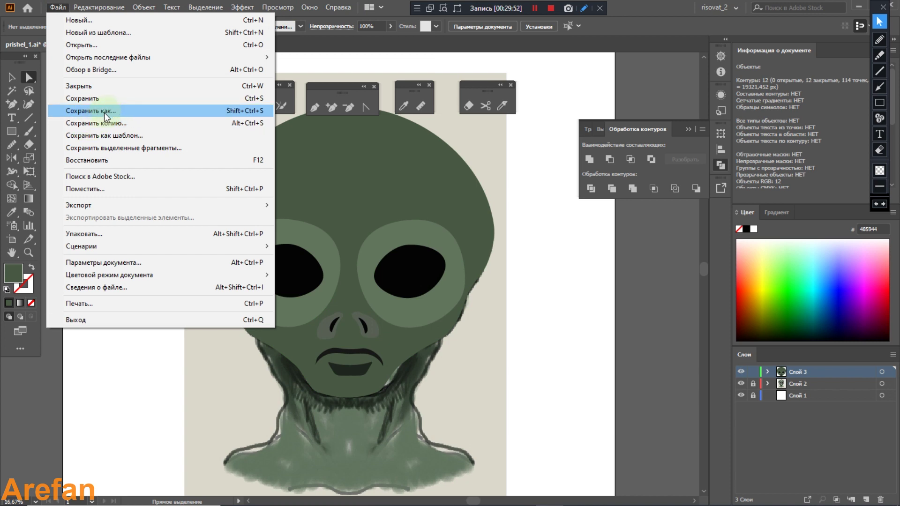
{"action": "left_click", "coordinate": [116, 110]}
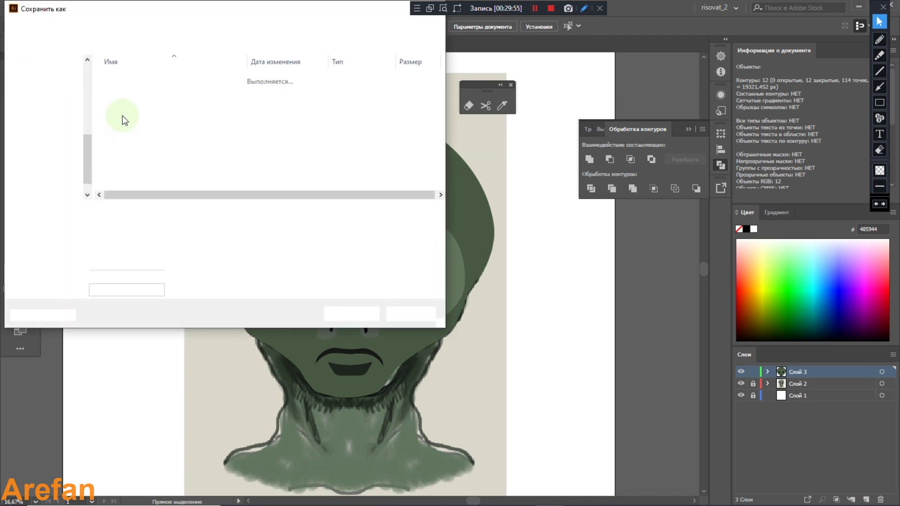
{"action": "left_click", "coordinate": [106, 212]}
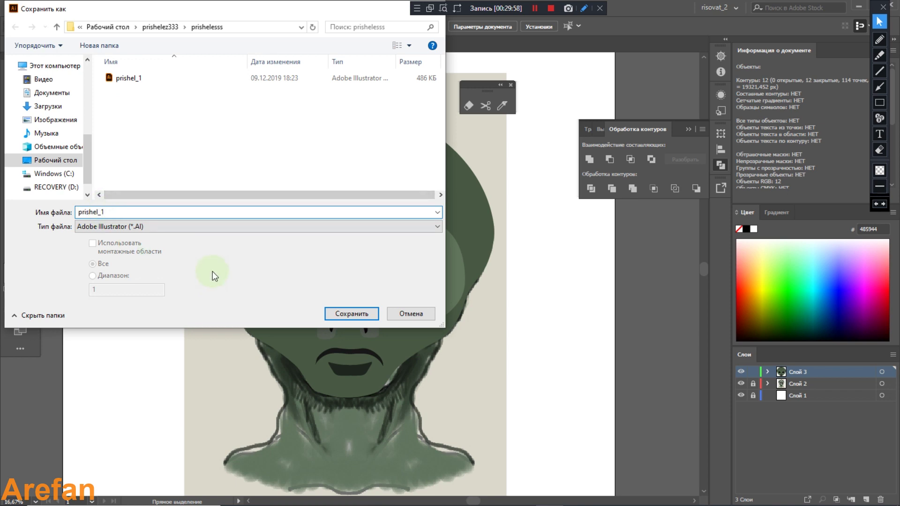
{"action": "key", "text": "BackSpace"}
{"action": "type", "text": "2"}
{"action": "left_click", "coordinate": [349, 313]}
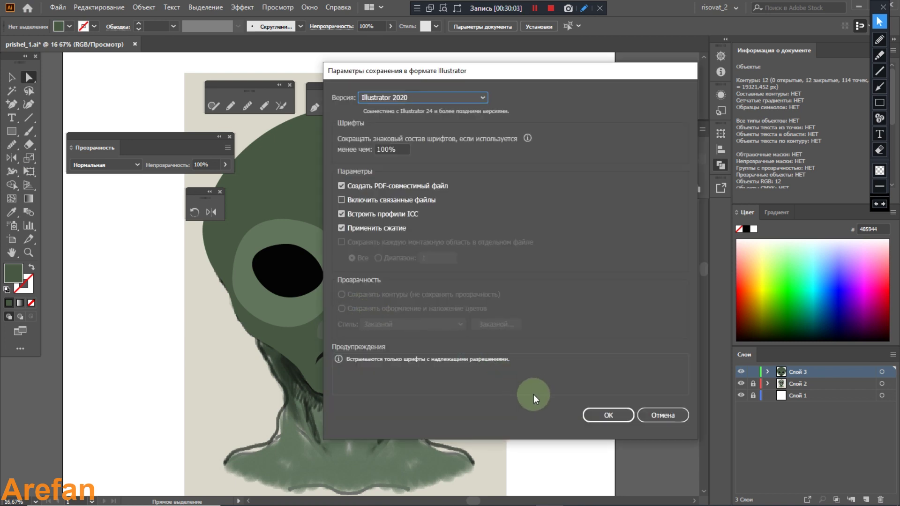
{"action": "left_click", "coordinate": [603, 413]}
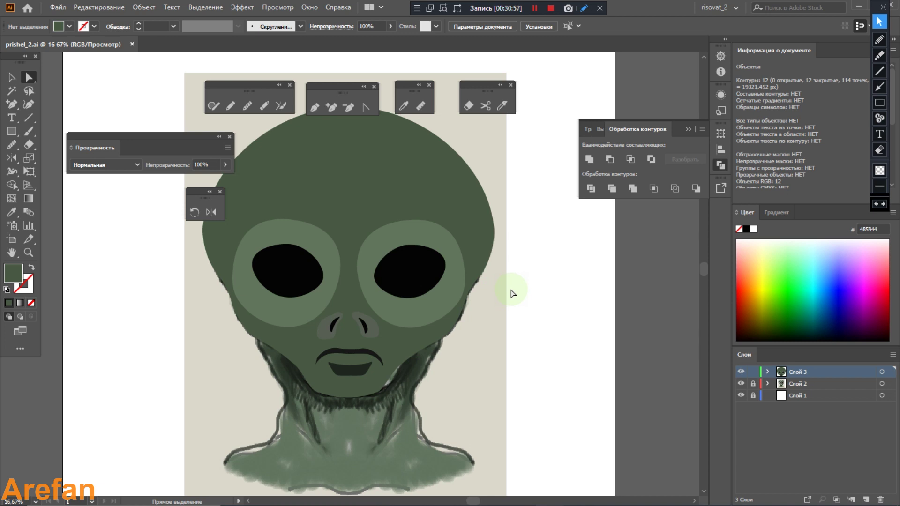
{"action": "scroll", "coordinate": [512, 293], "scroll_direction": "down", "scroll_amount": 2}
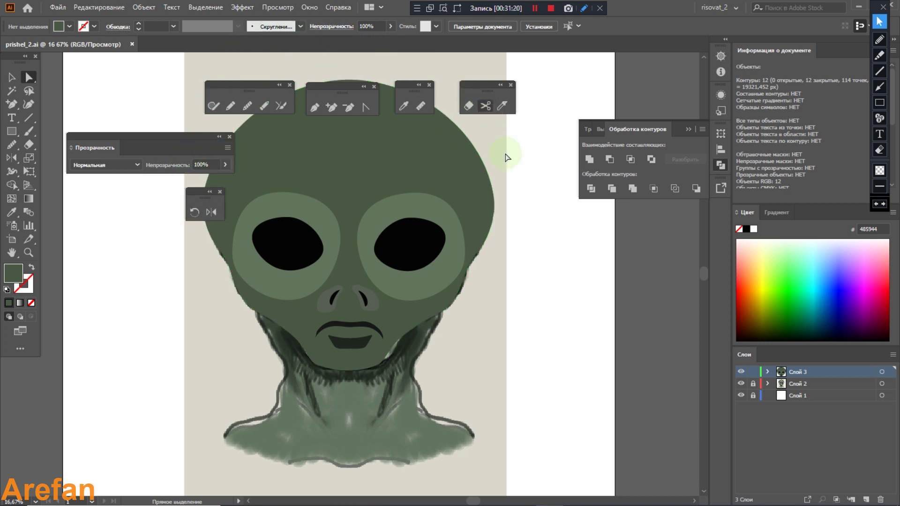
{"action": "left_click", "coordinate": [461, 237]}
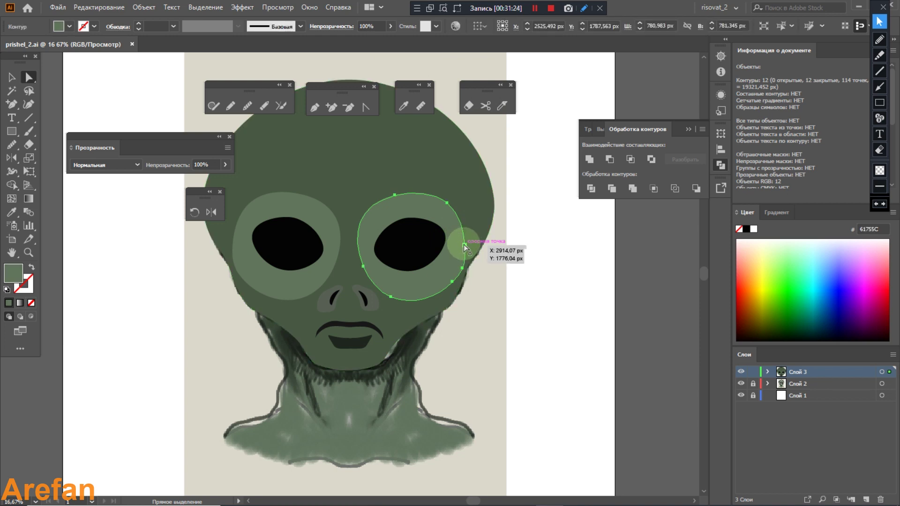
{"action": "left_click", "coordinate": [463, 244]}
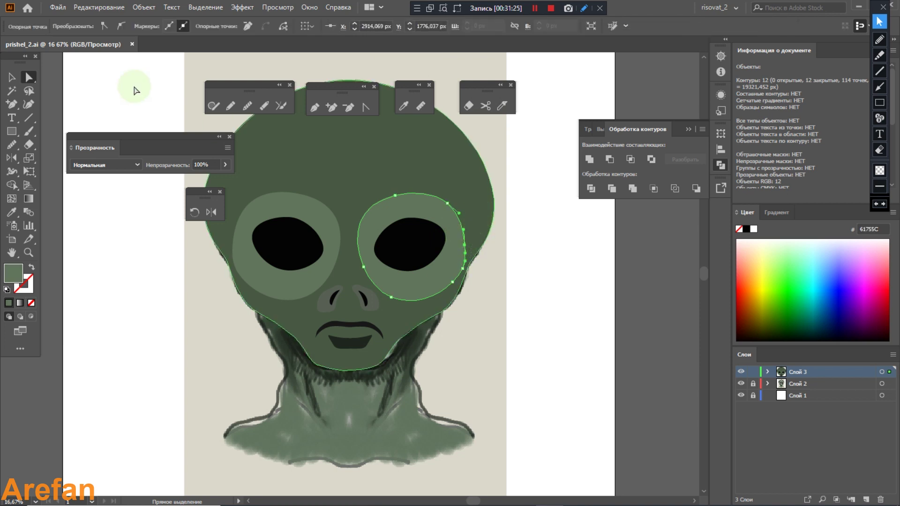
{"action": "left_click", "coordinate": [58, 7]}
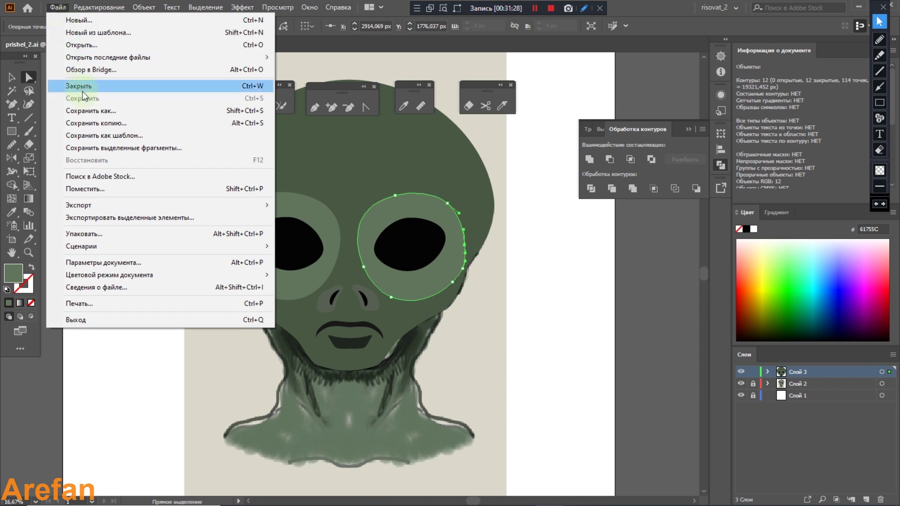
{"action": "left_click", "coordinate": [322, 397]}
{"action": "left_click", "coordinate": [366, 452]}
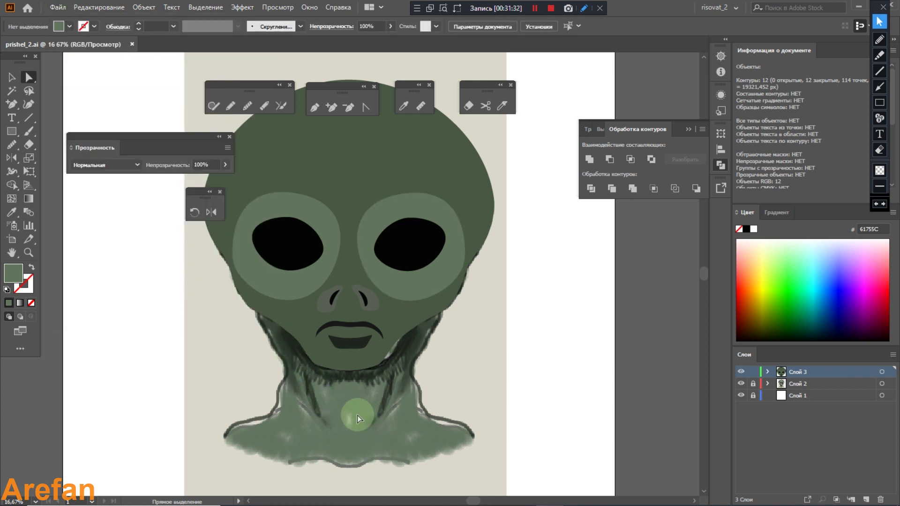